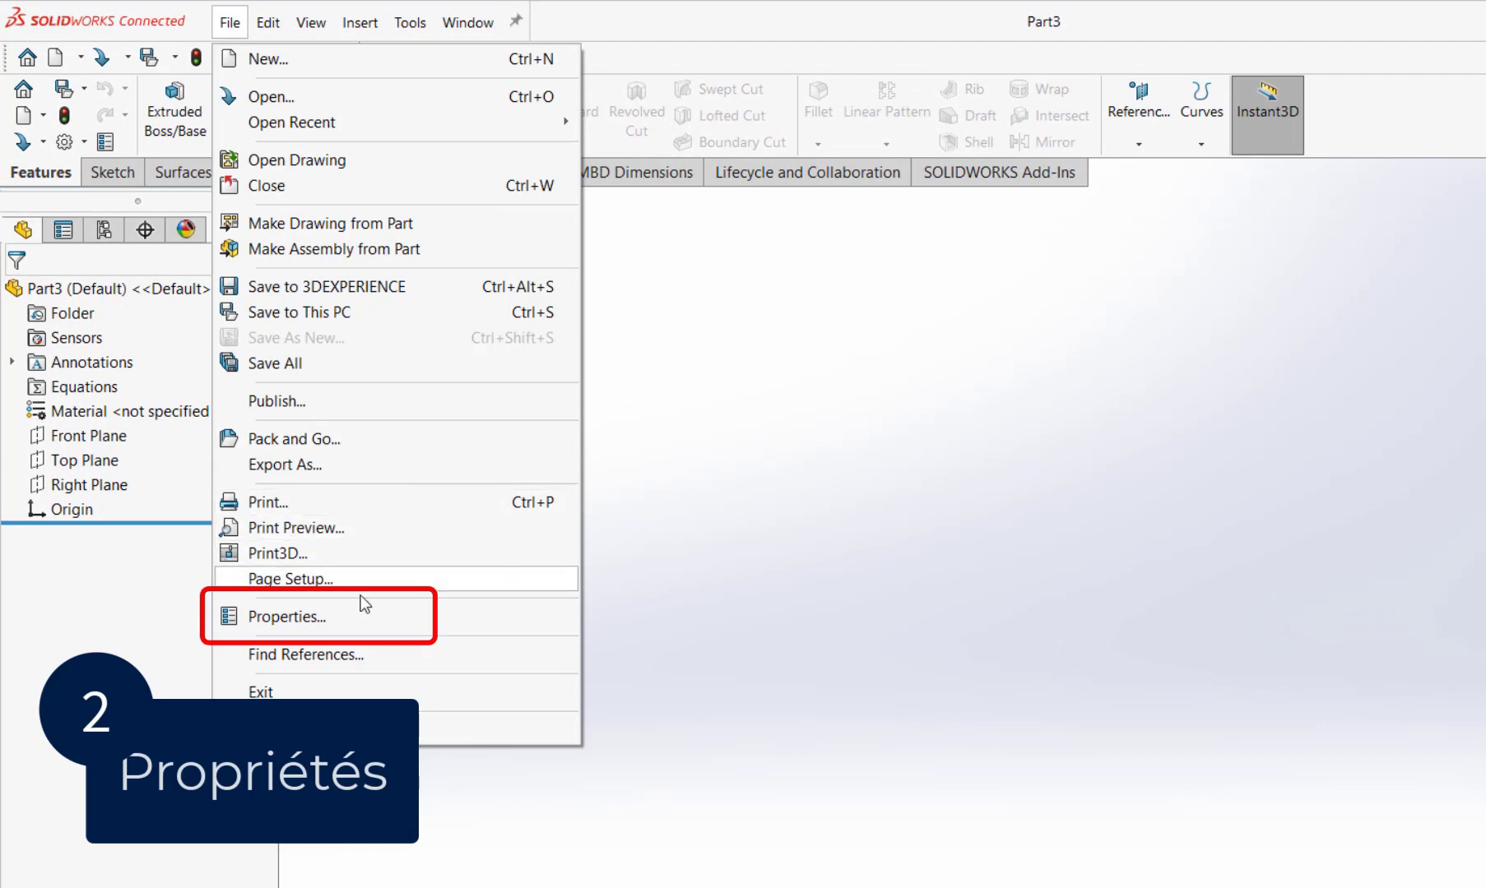
In the part's configuration properties, add Masse linked to SW-Mass, Matériau linked to SW-Material, and Date de création linked to the creation date
click(339, 617)
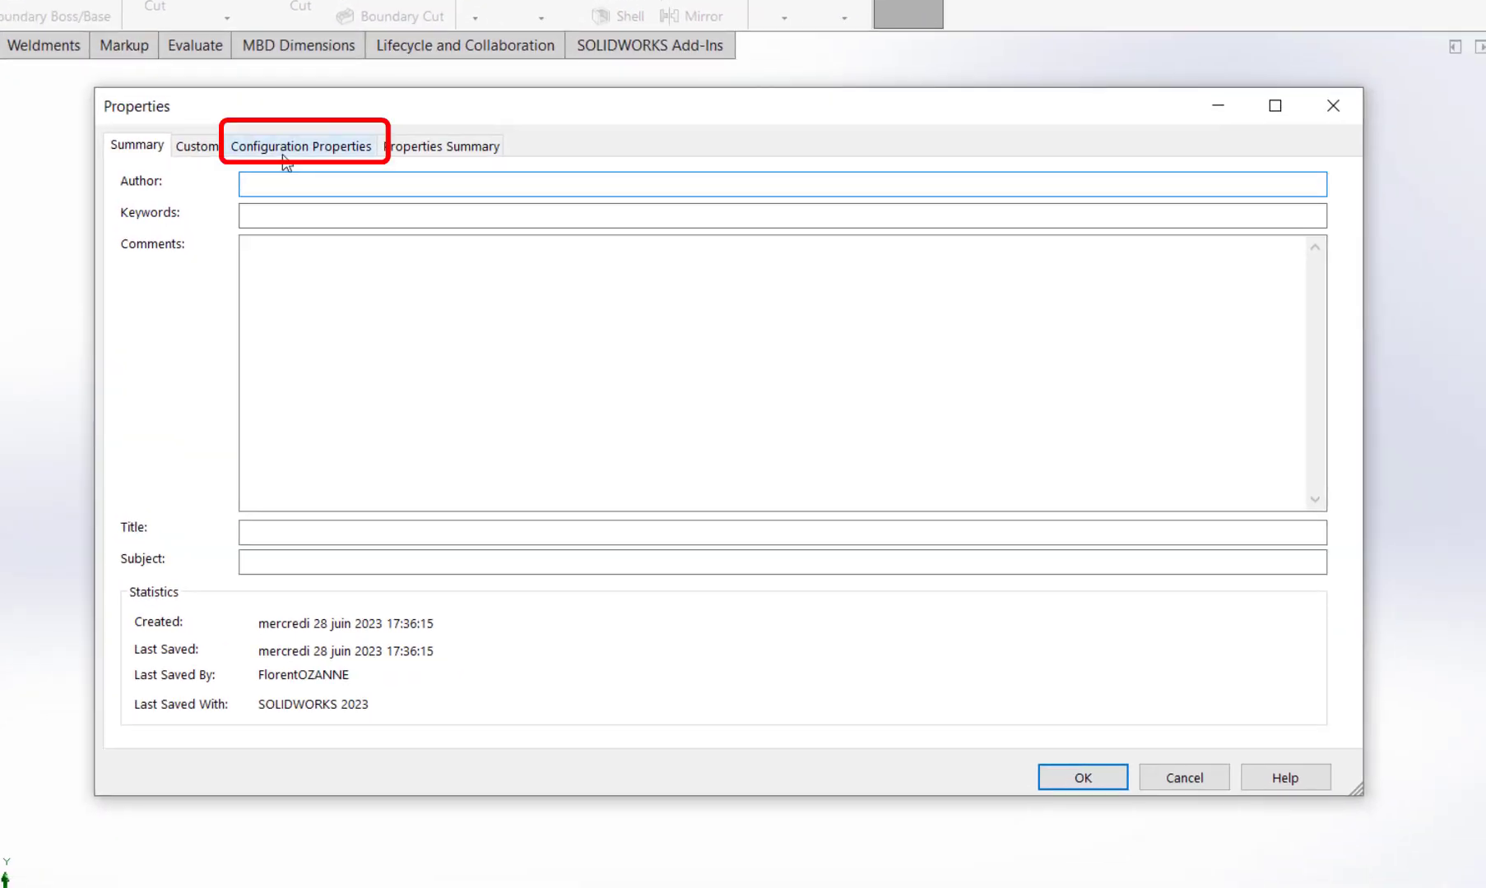
click(285, 148)
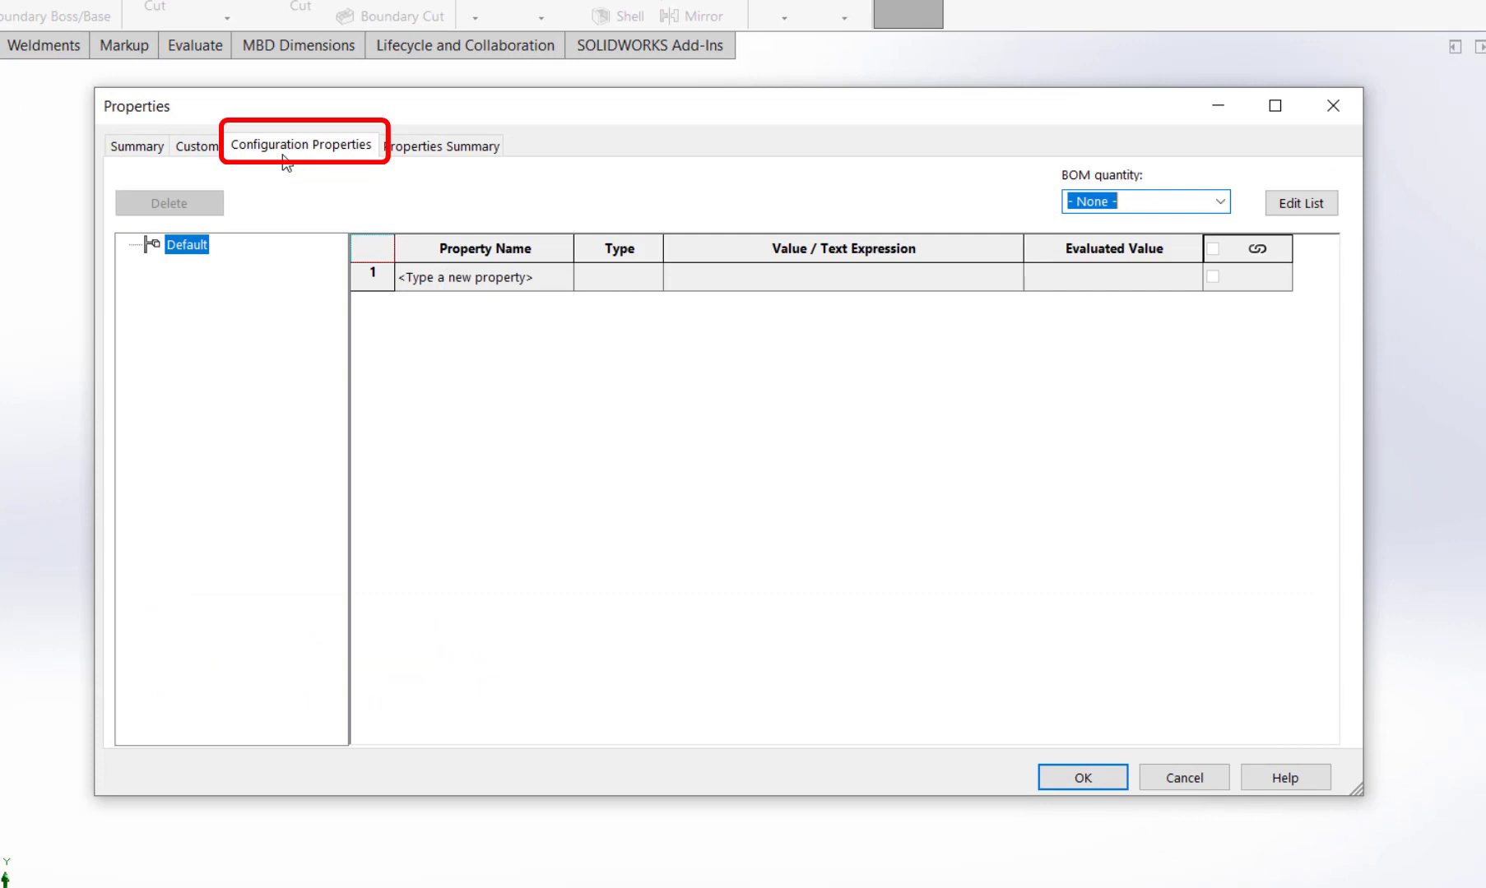
click(486, 276)
click(564, 277)
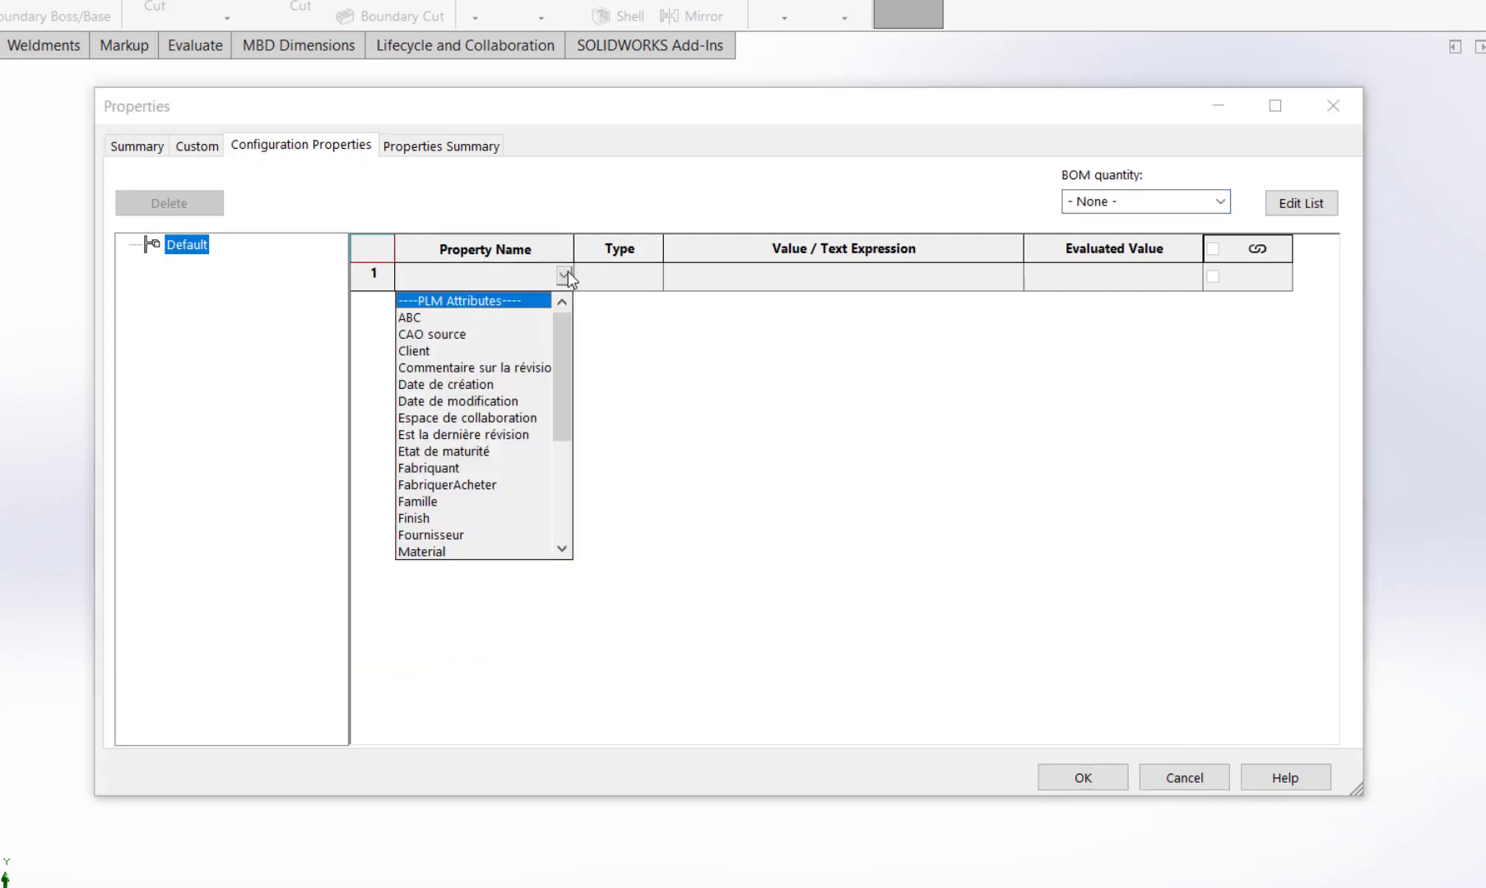
click(528, 275)
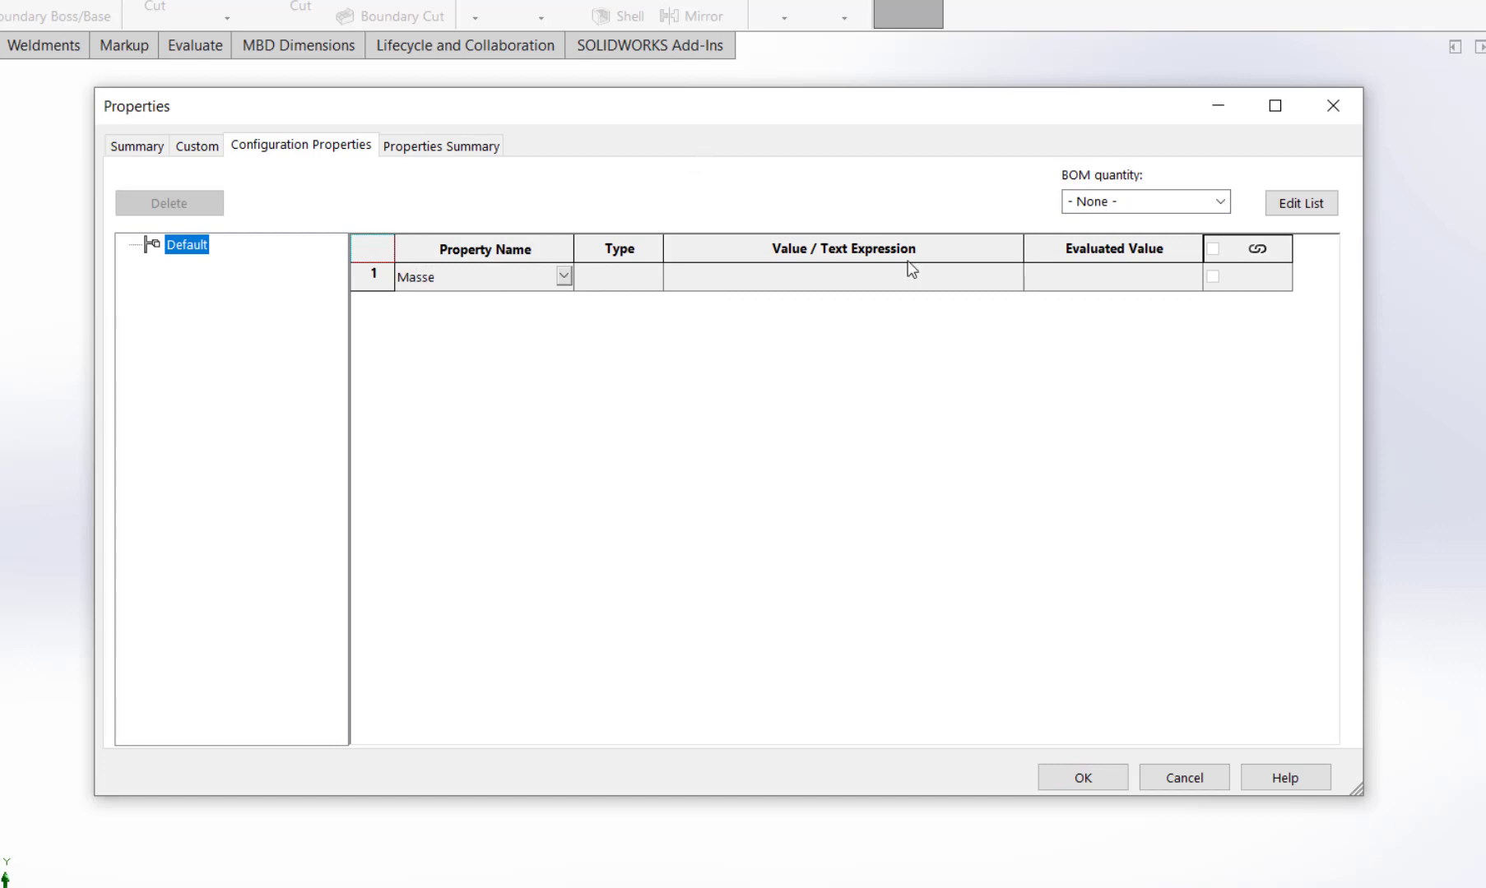
click(984, 277)
click(984, 278)
click(725, 317)
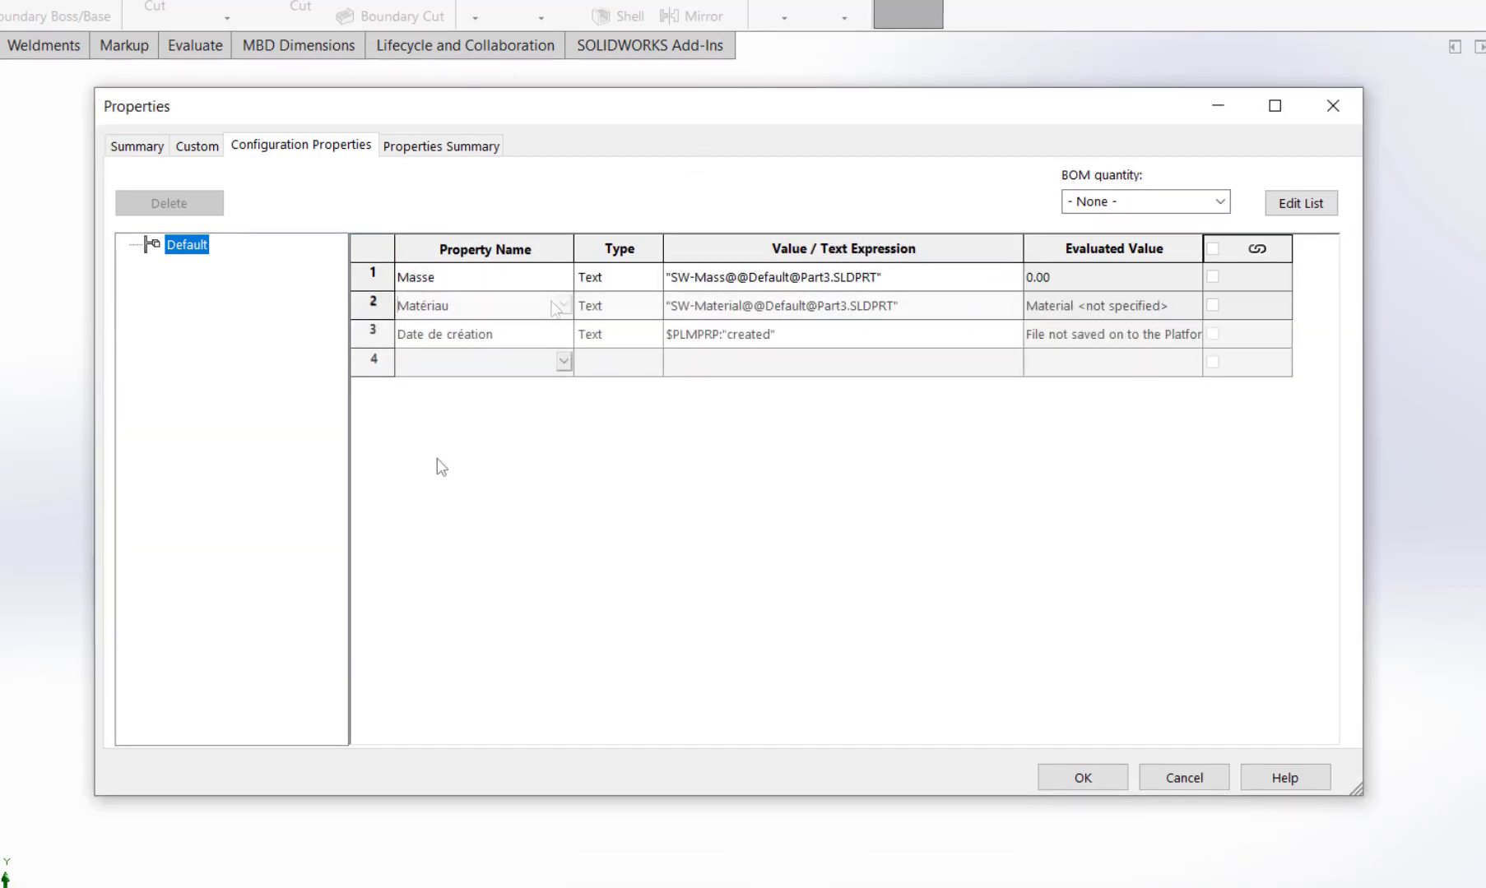
Add a text property named Message with an empty value and accept the part's properties
text(Message)
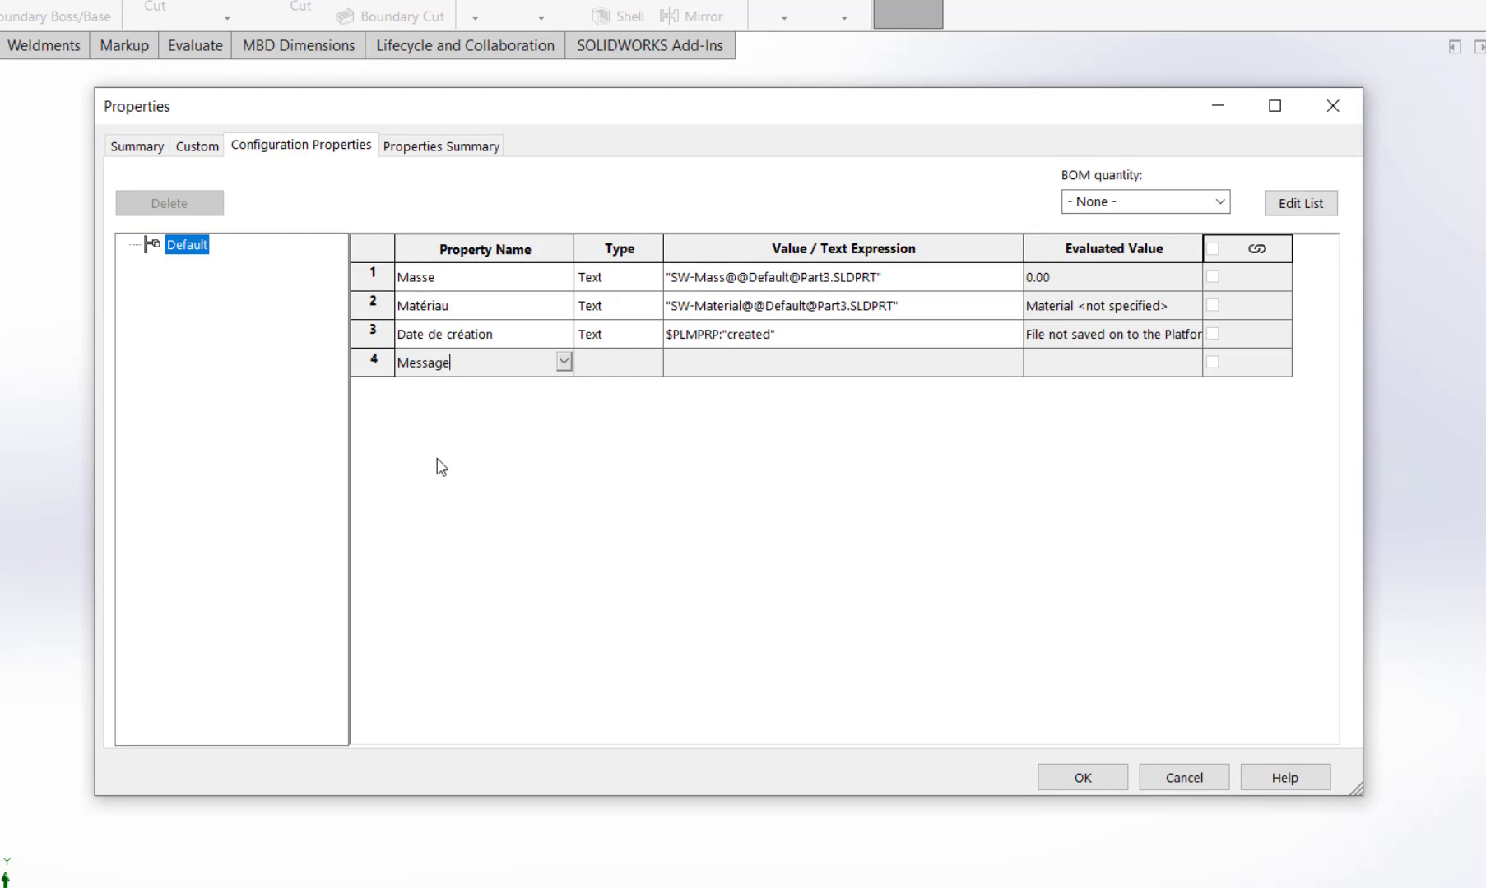
key(Tab)
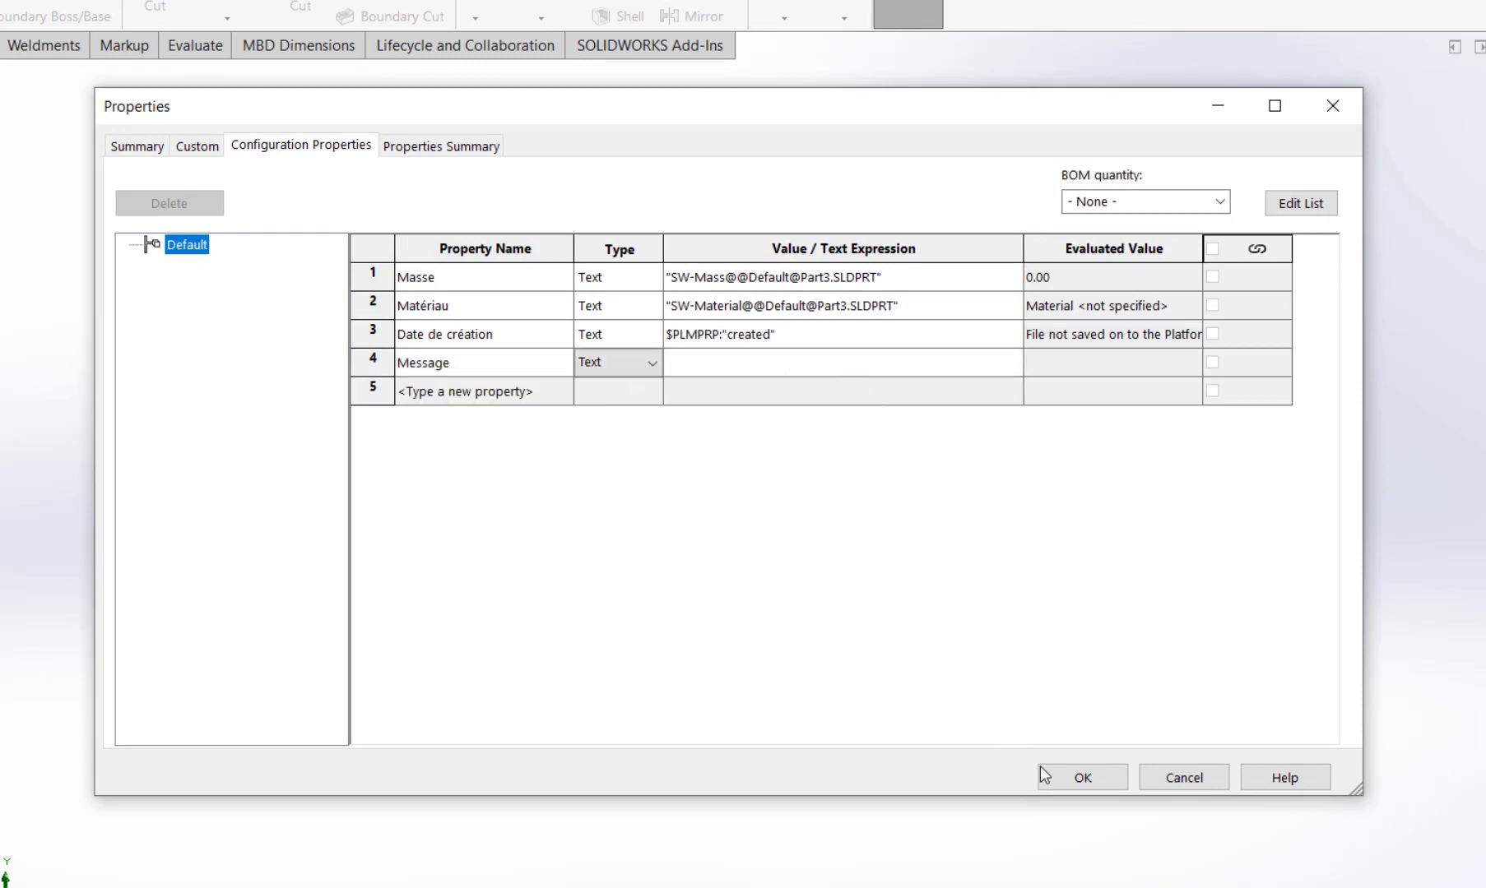
click(1043, 776)
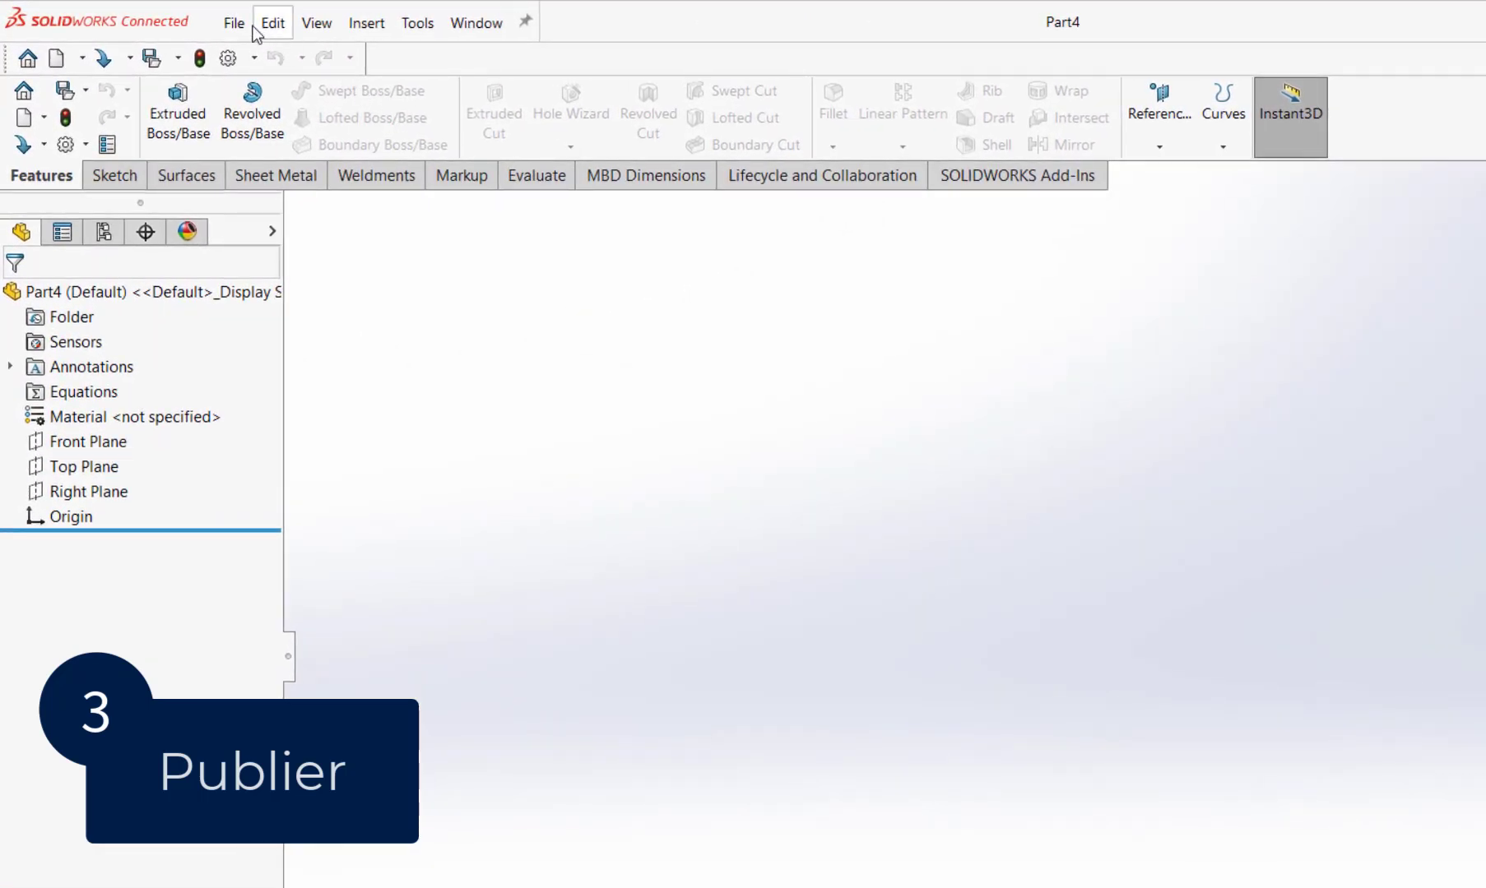
Publish the part as a Part Templates (*.prtdot) file named PERSO in the SOLIDWORKS 2023 templates folder
click(235, 23)
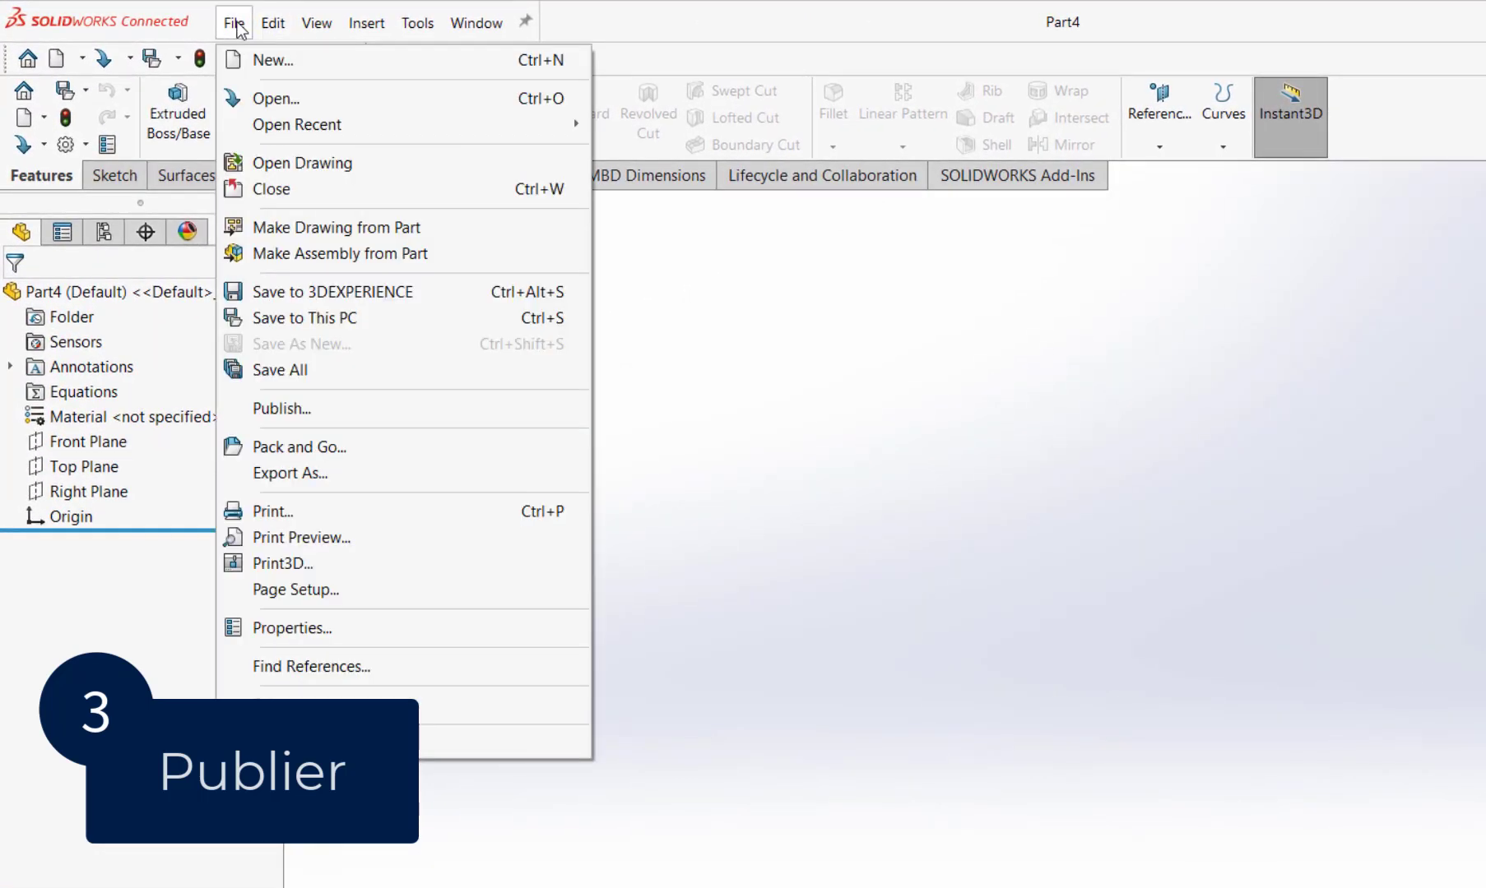
click(377, 411)
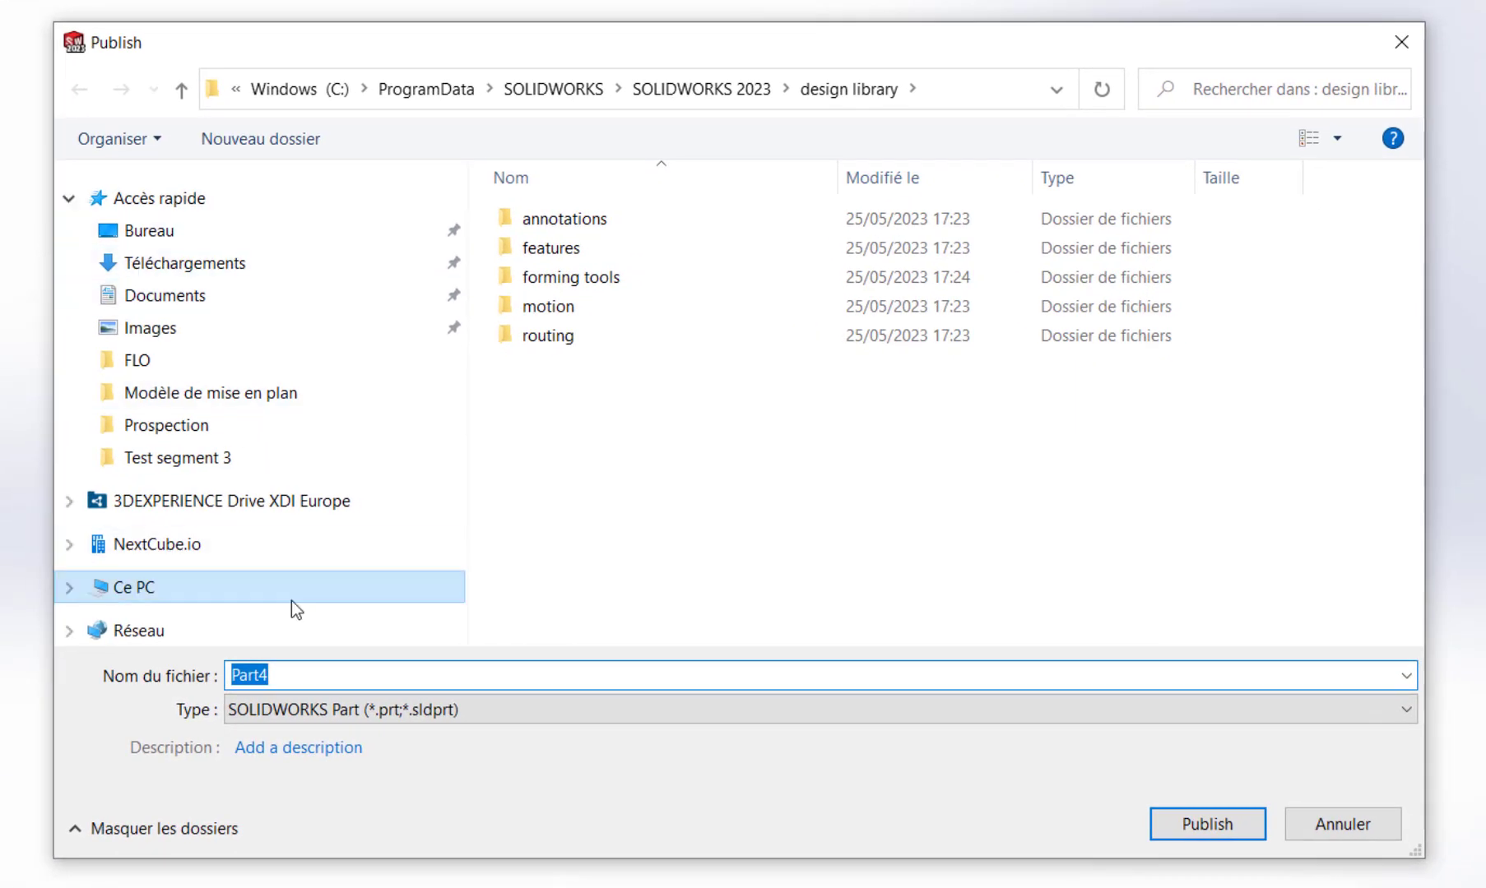
click(333, 716)
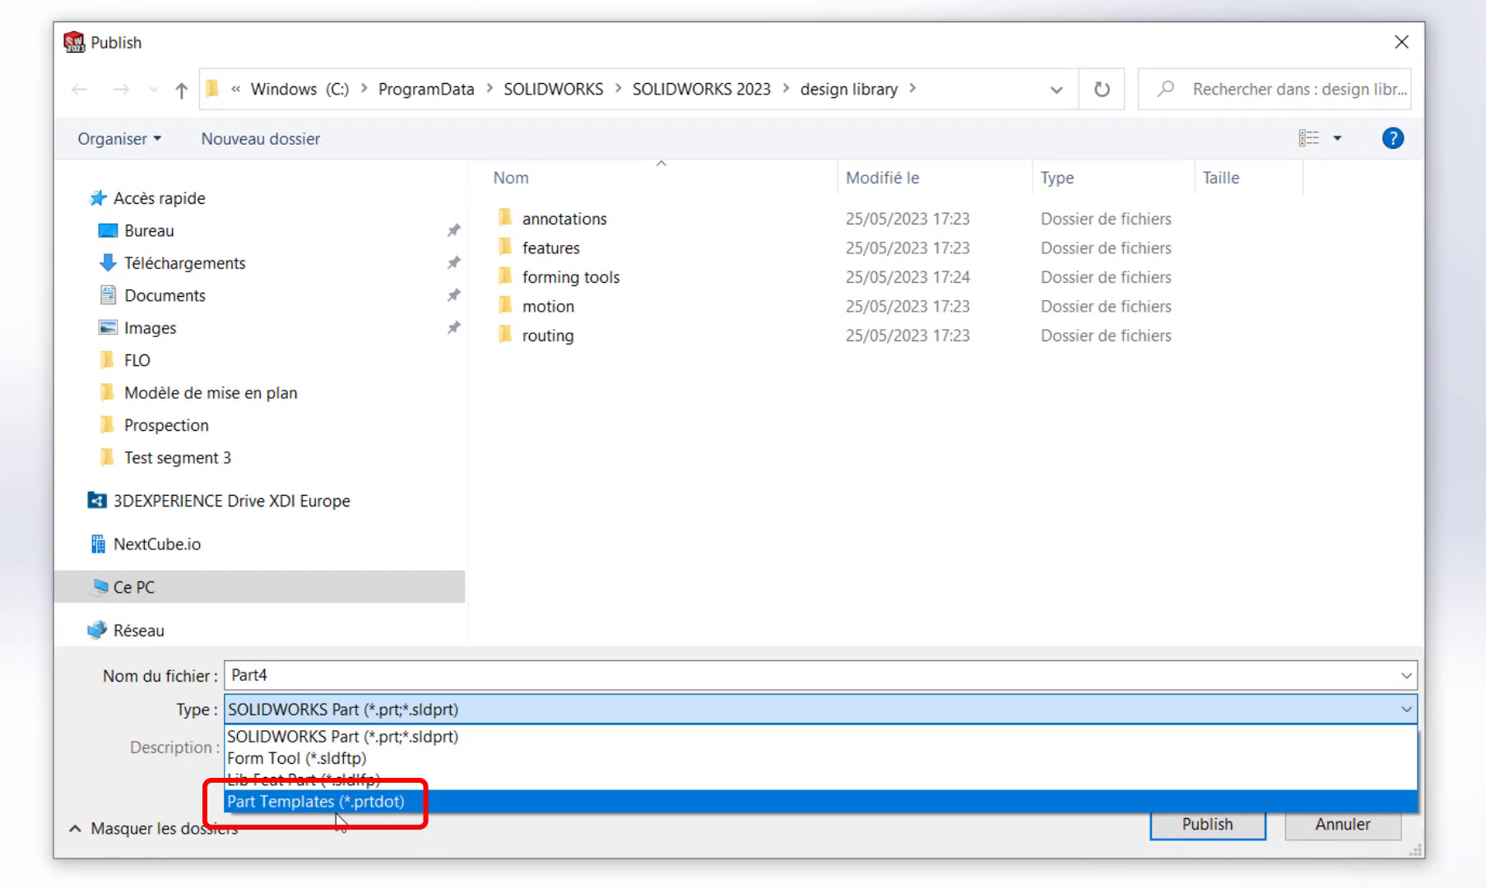
click(405, 802)
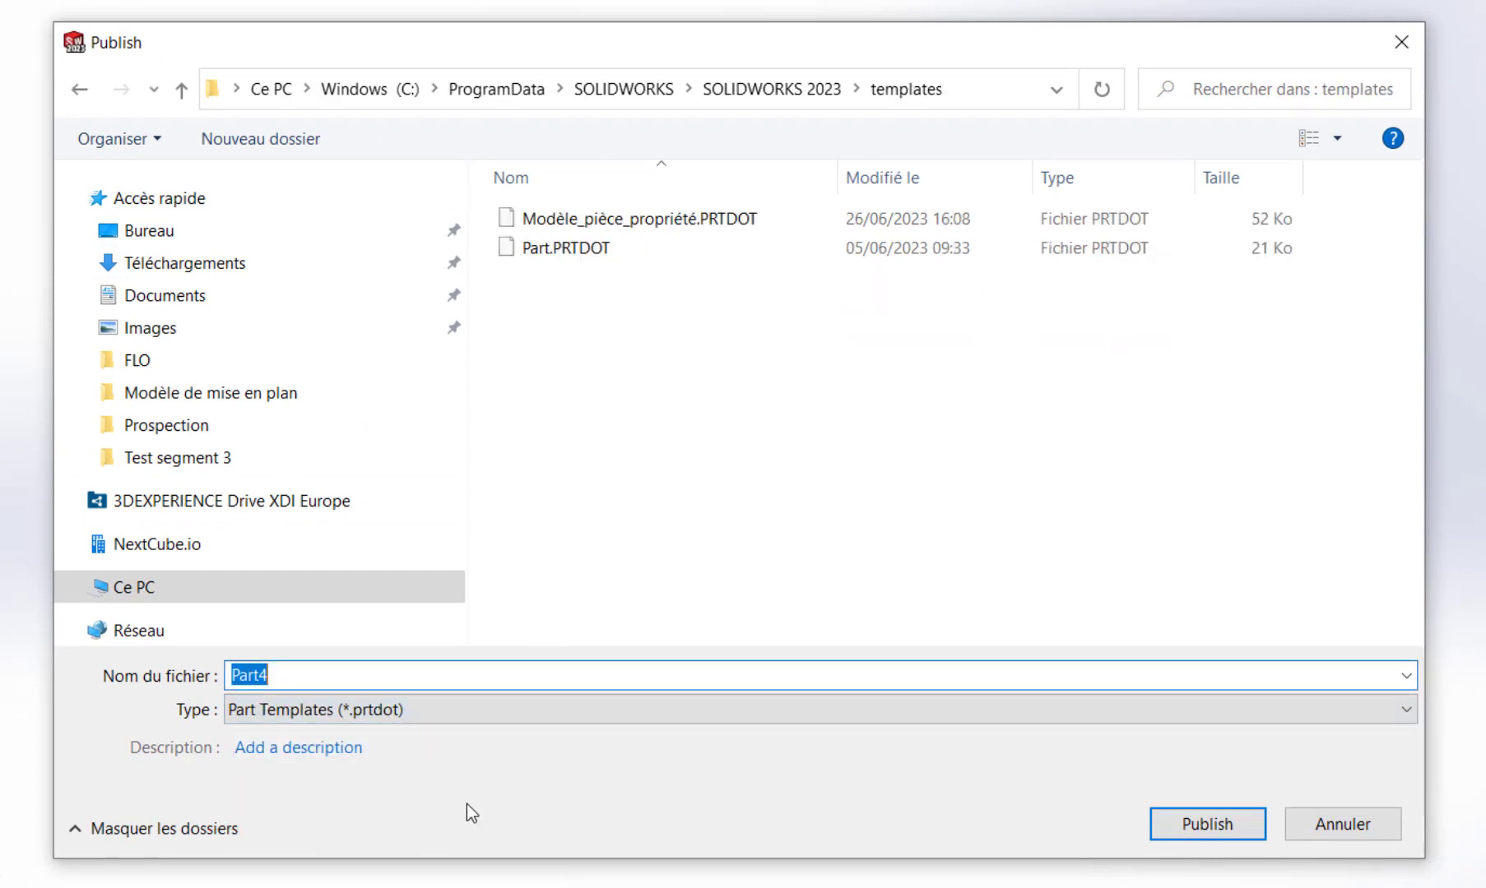
text(PERSO)
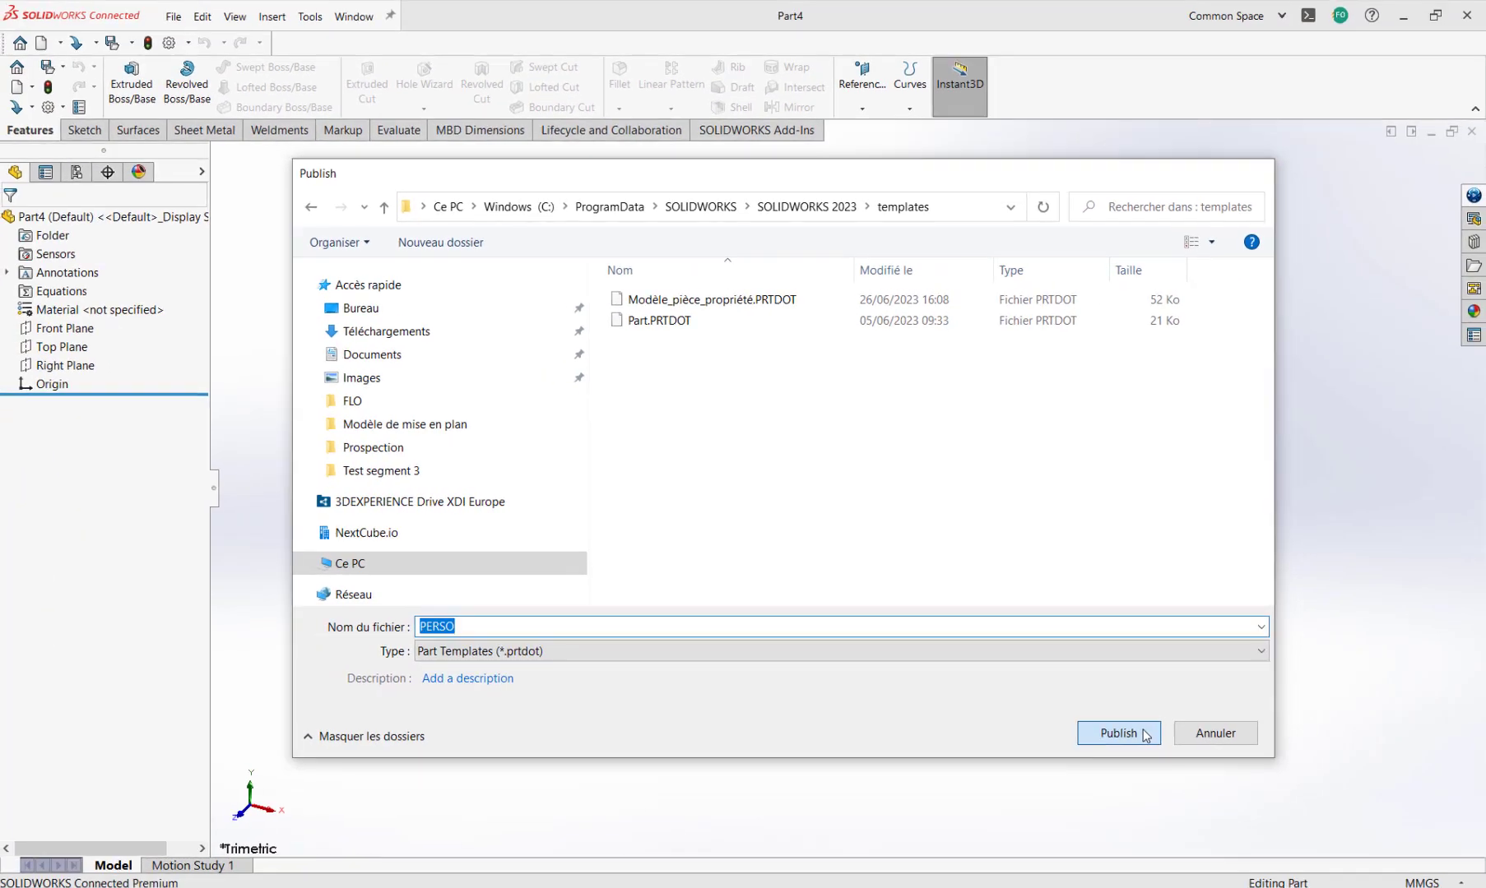
click(1202, 788)
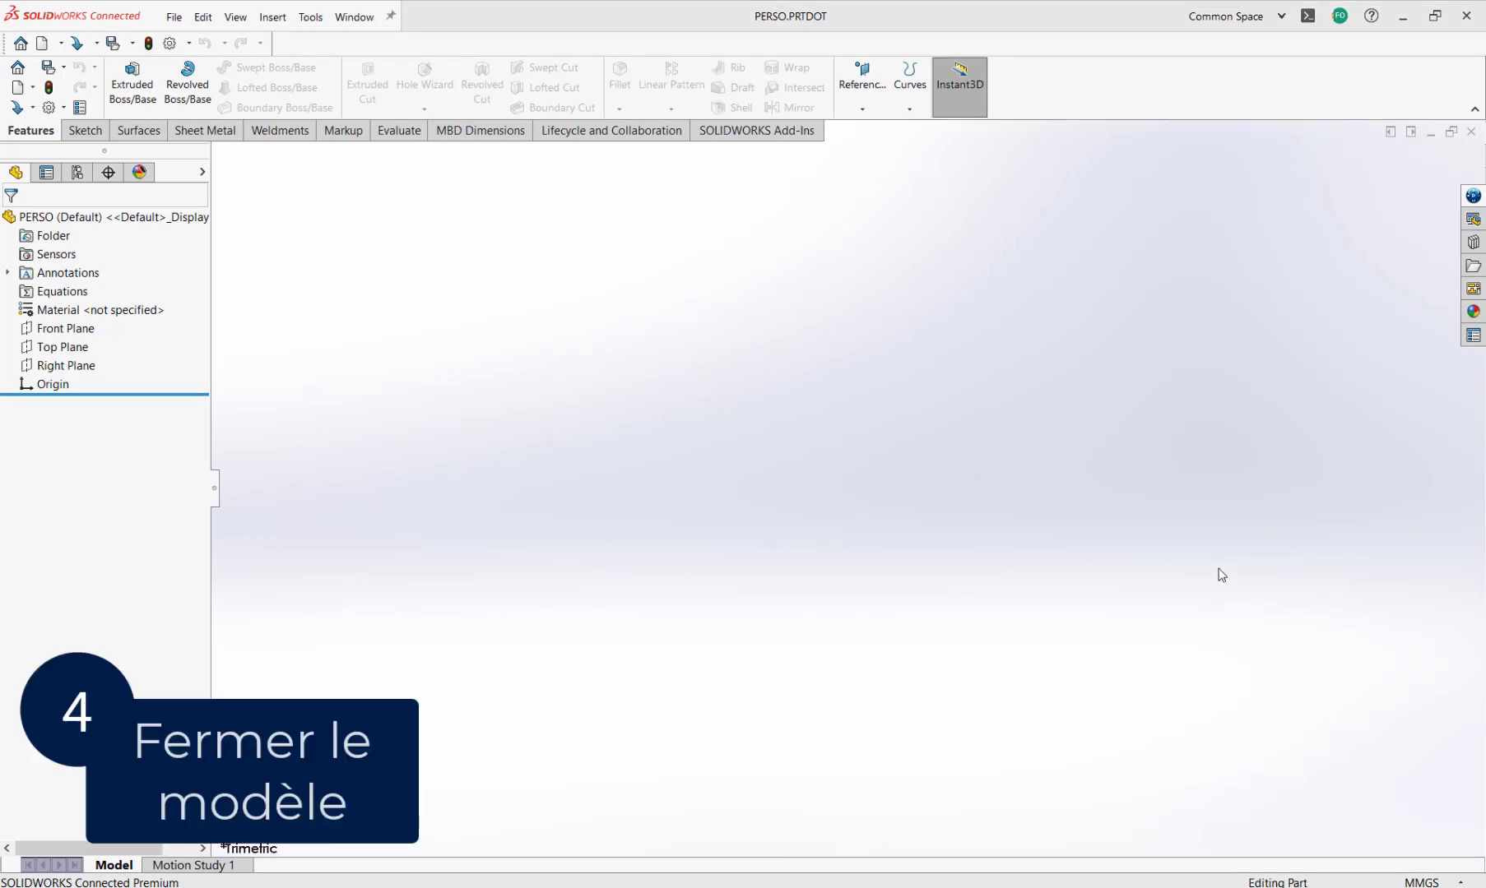
Close the template file and create a new part document from the PERSO template
click(1470, 134)
click(43, 43)
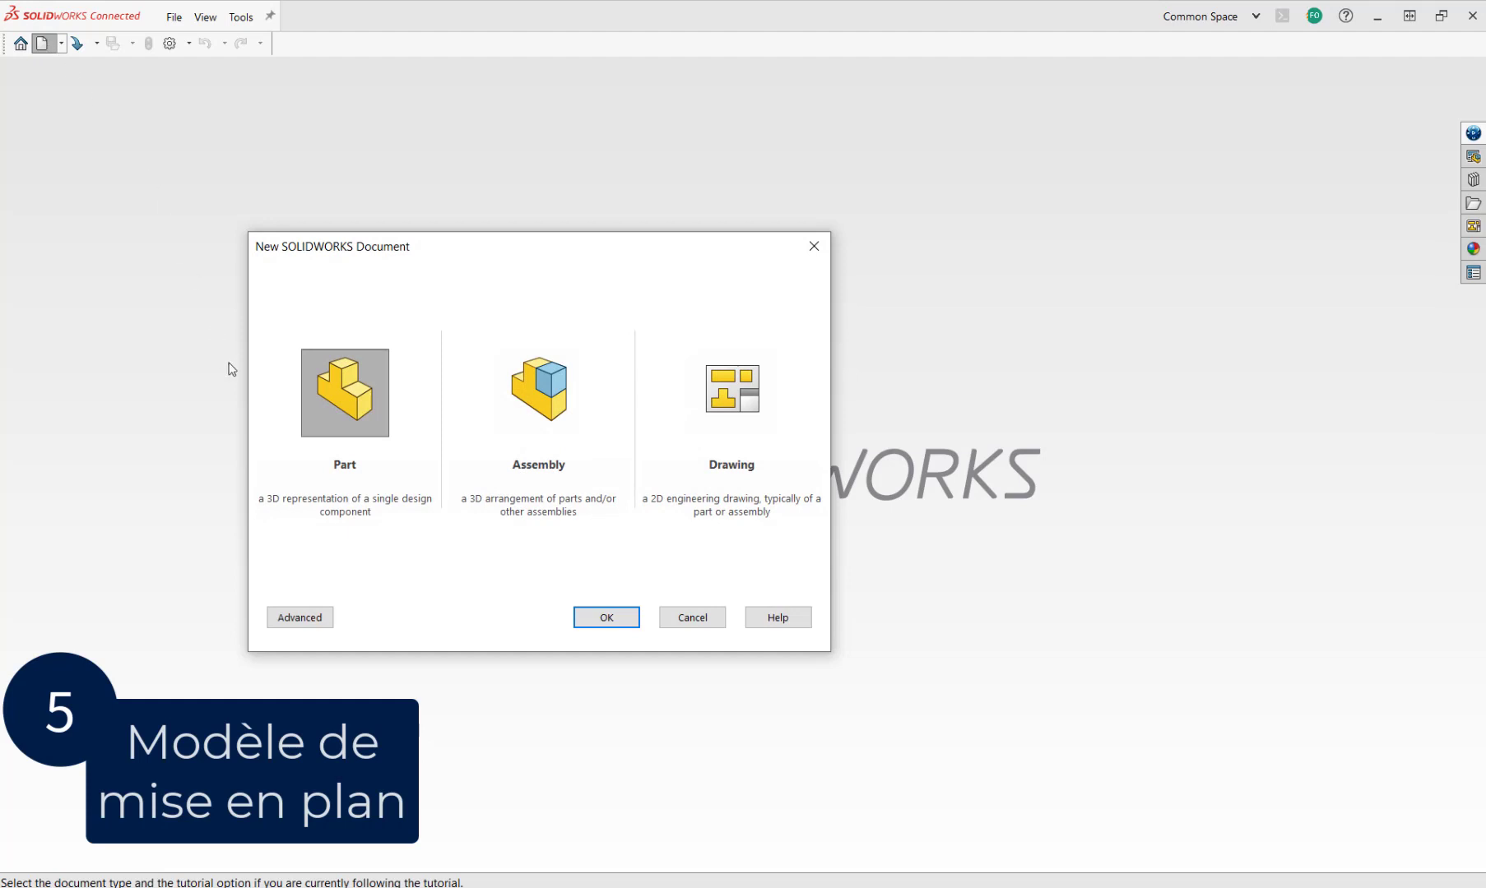
click(320, 627)
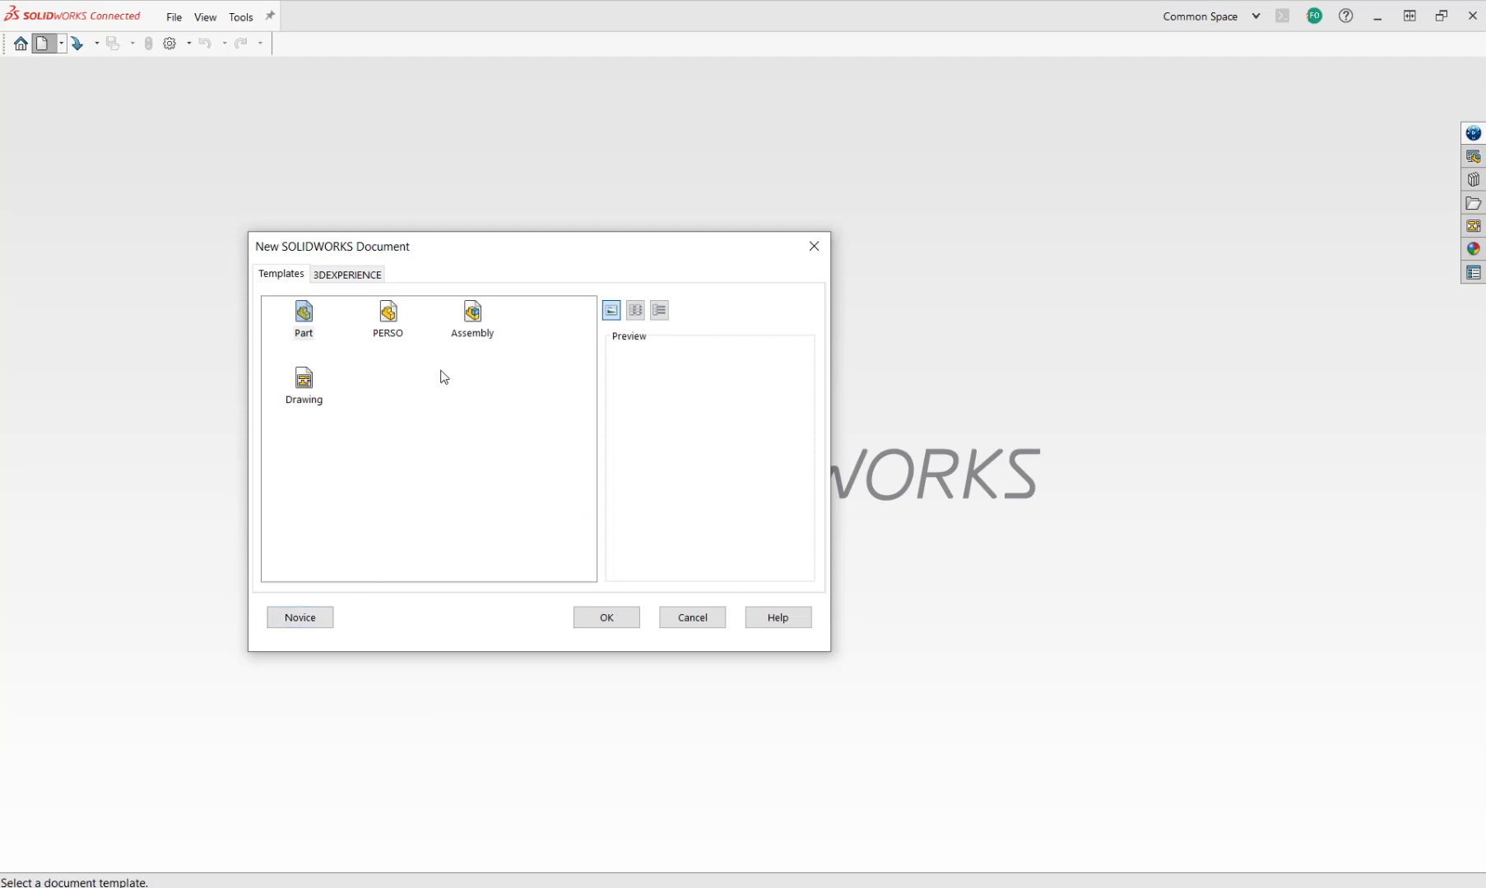
click(397, 329)
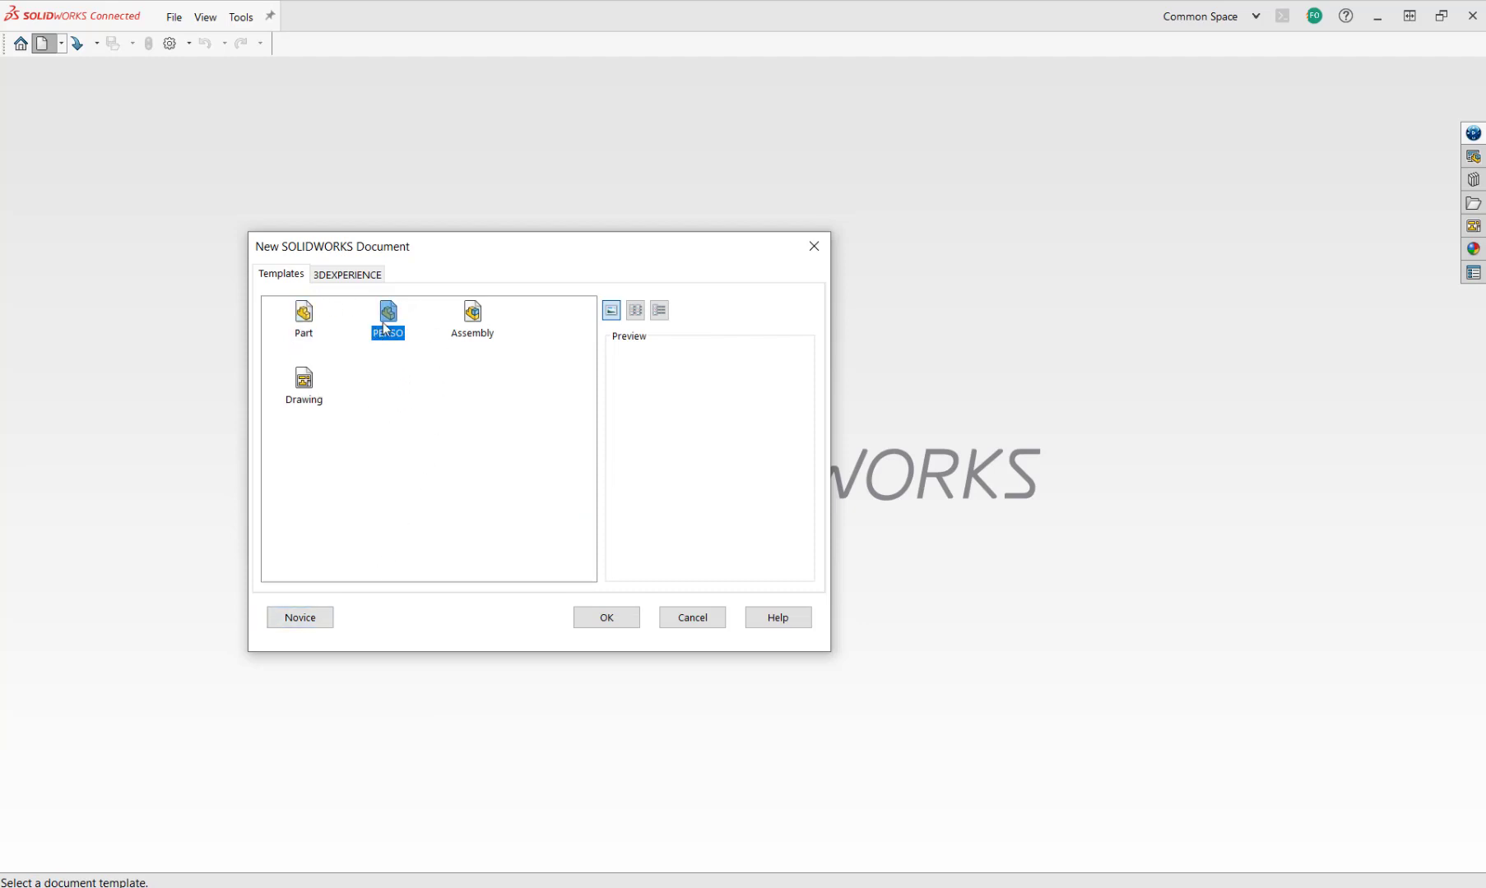
click(580, 621)
On the Right Plane, sketch two concentric circles centred on the origin, the outer one about 101 mm in diameter
click(67, 367)
click(83, 130)
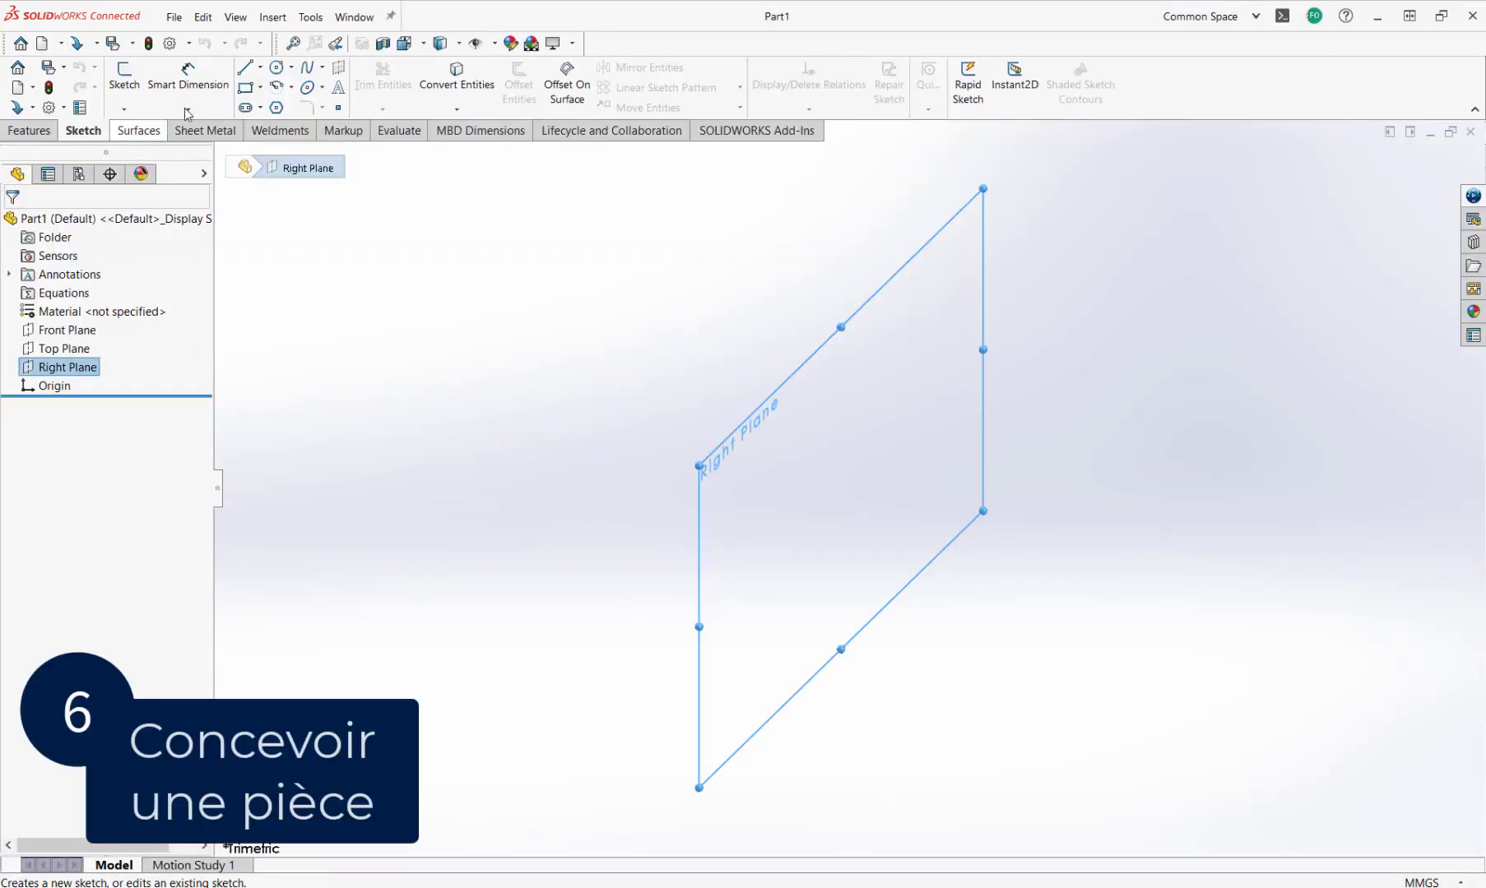
click(276, 67)
click(848, 487)
click(948, 438)
click(848, 488)
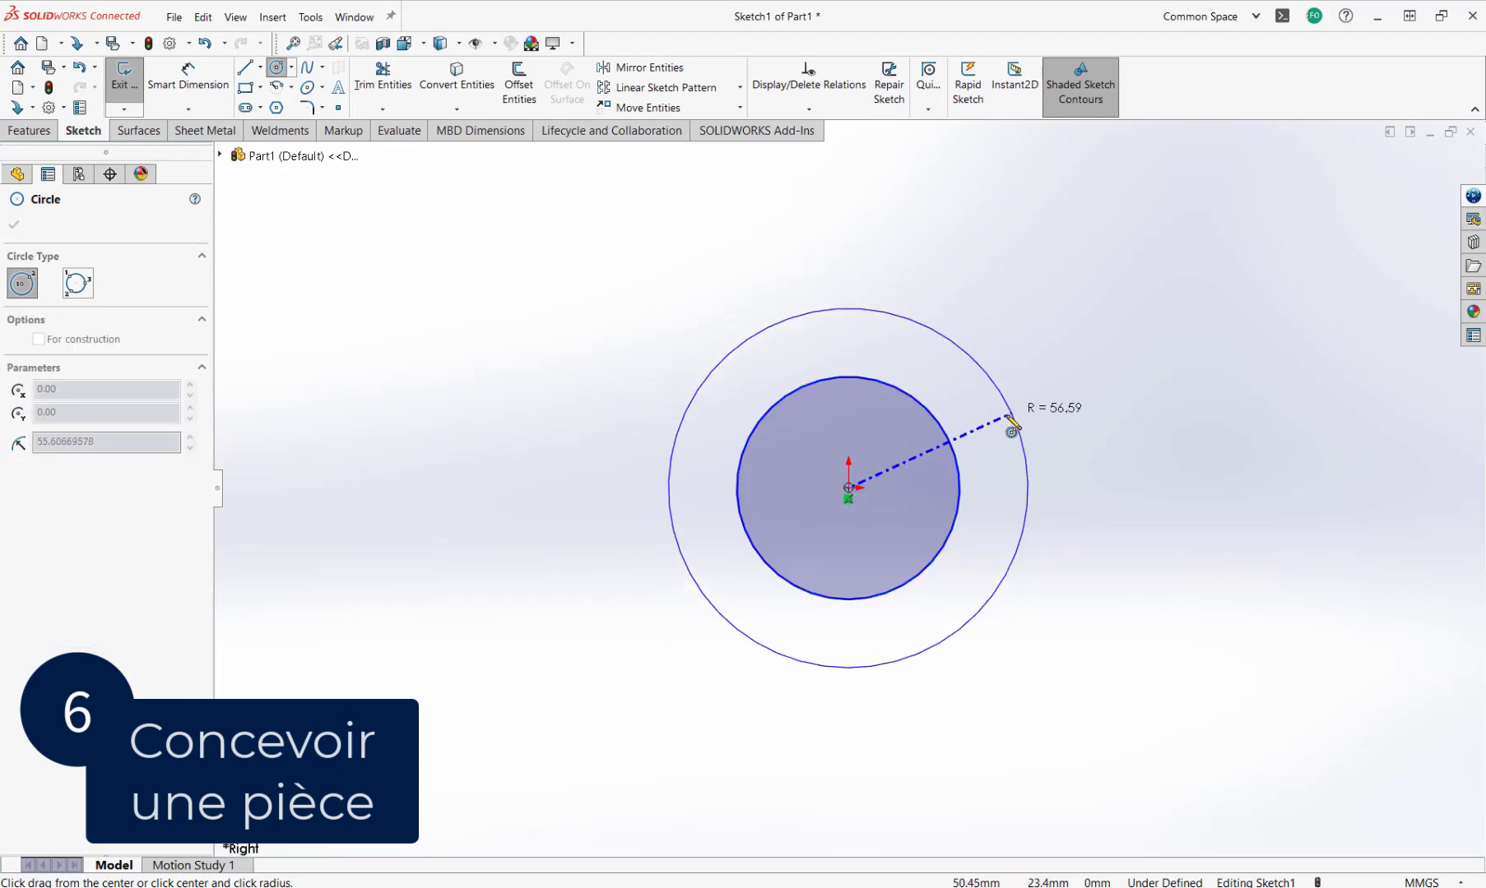
click(1012, 424)
Extrude the ring profile with a blind depth of 27 mm
click(31, 130)
click(132, 82)
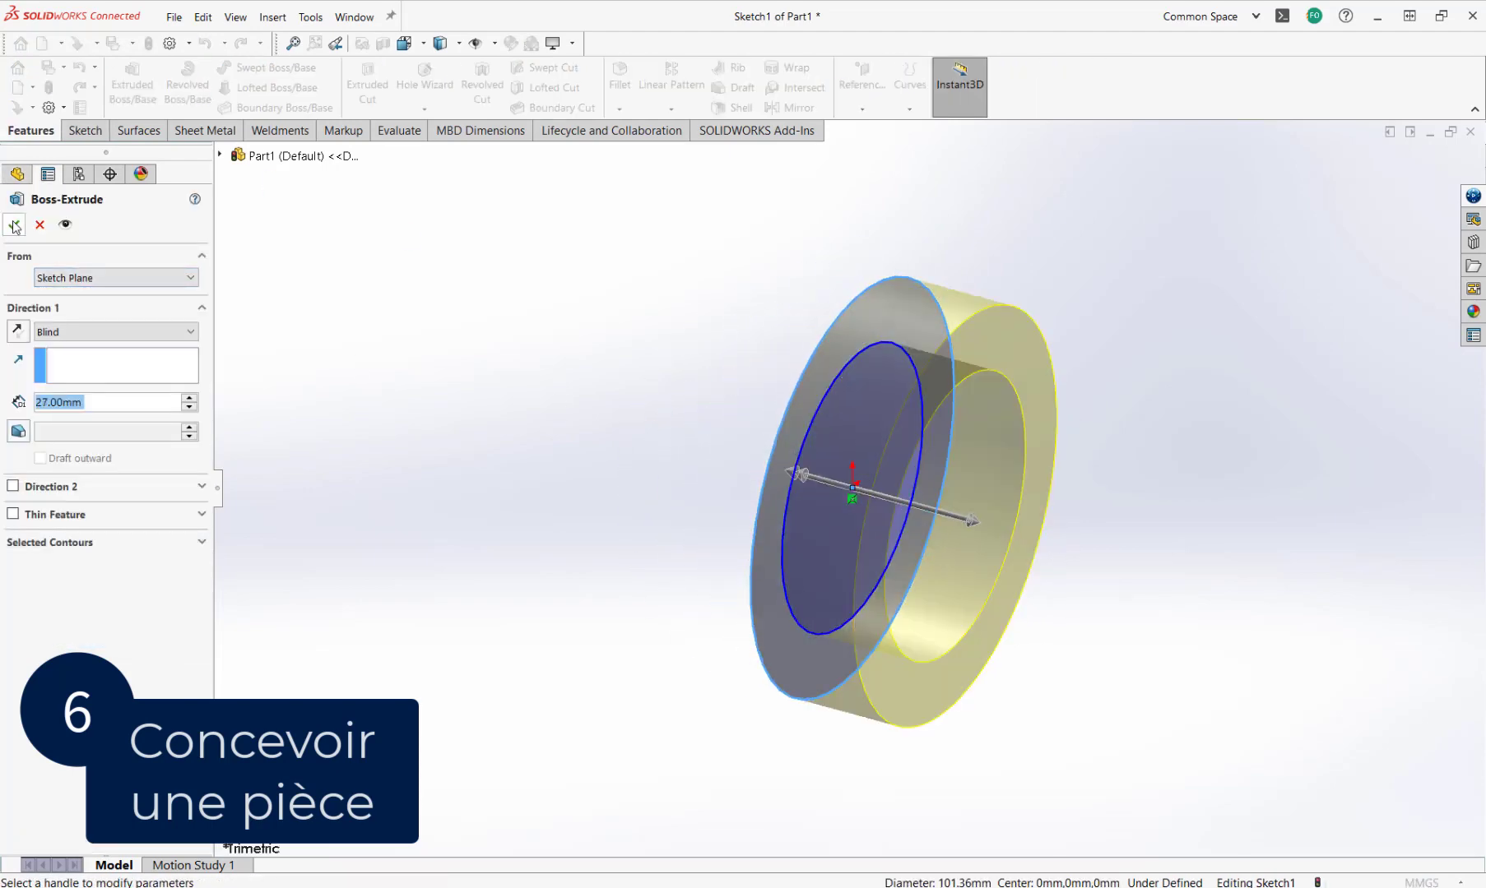
click(14, 225)
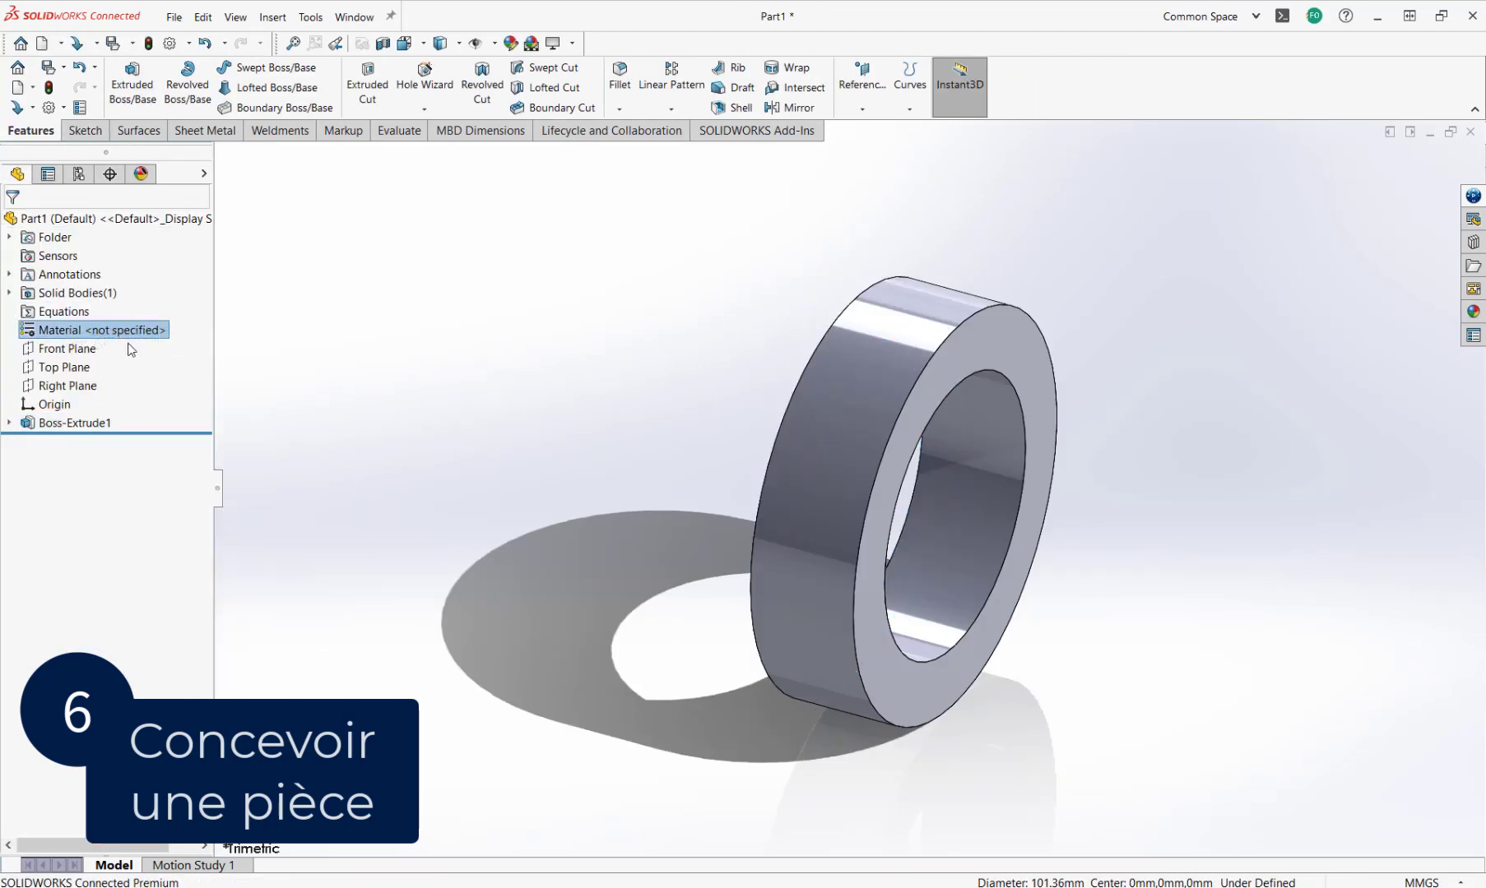
Assign the AISI 1020 material to the ring part
click(464, 357)
click(945, 726)
click(1005, 721)
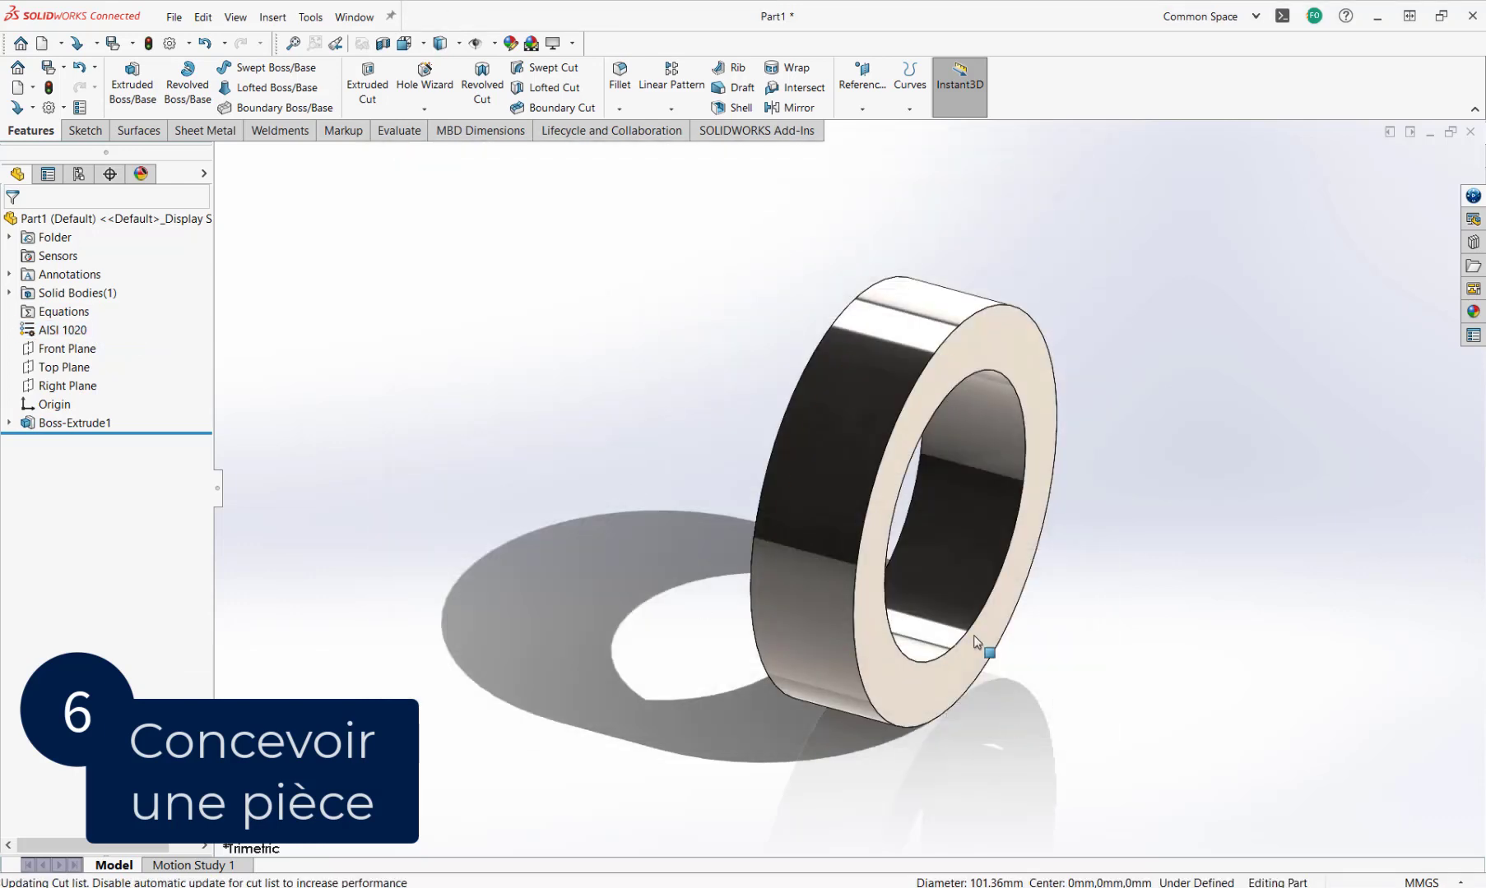
Open the part's configuration properties and open the Message property's value for editing
click(174, 16)
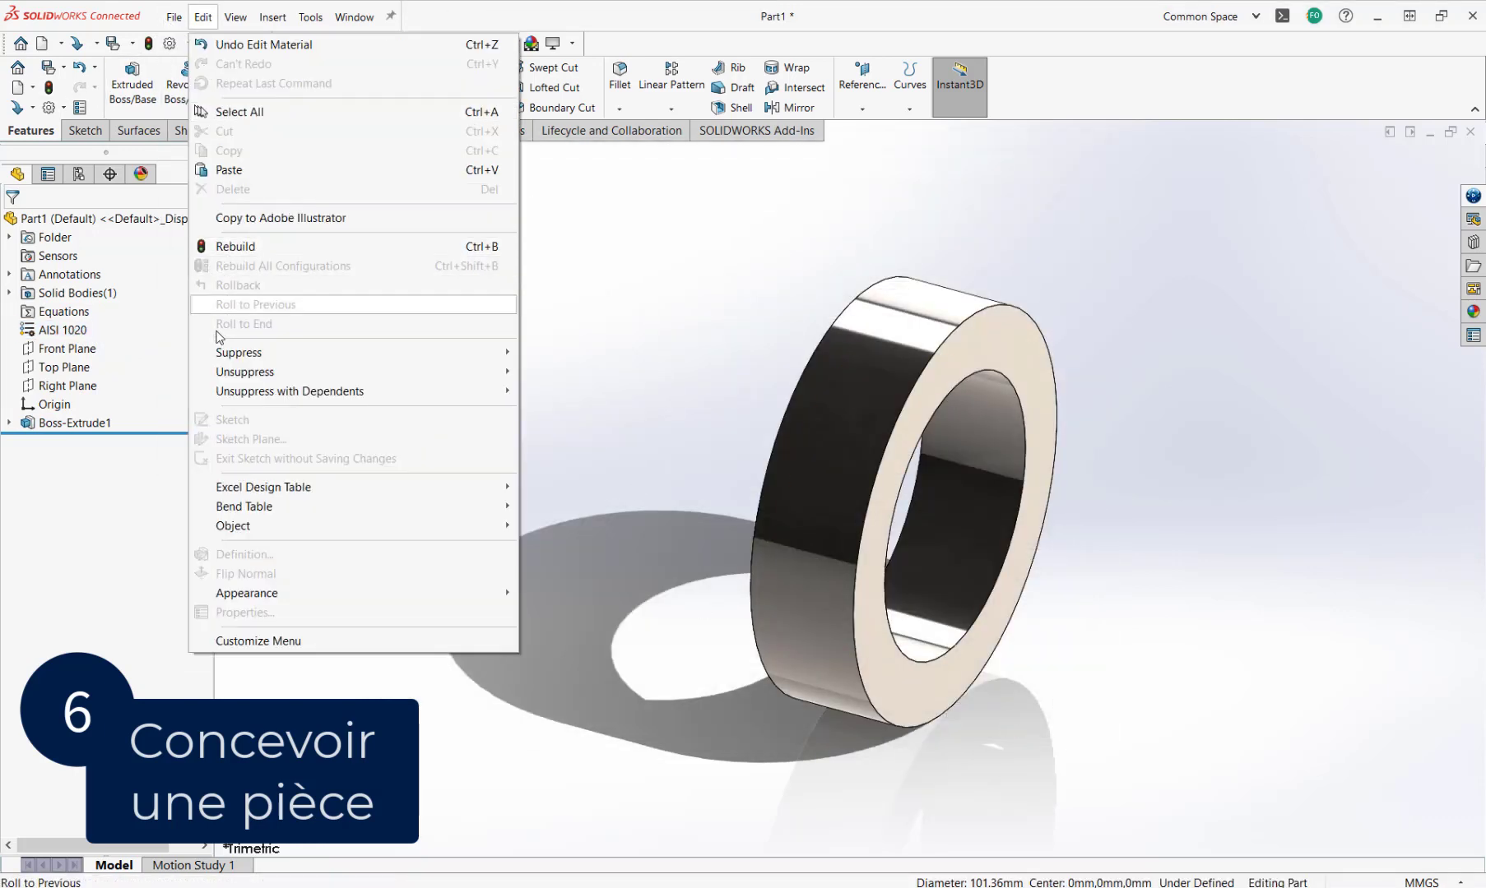
click(217, 466)
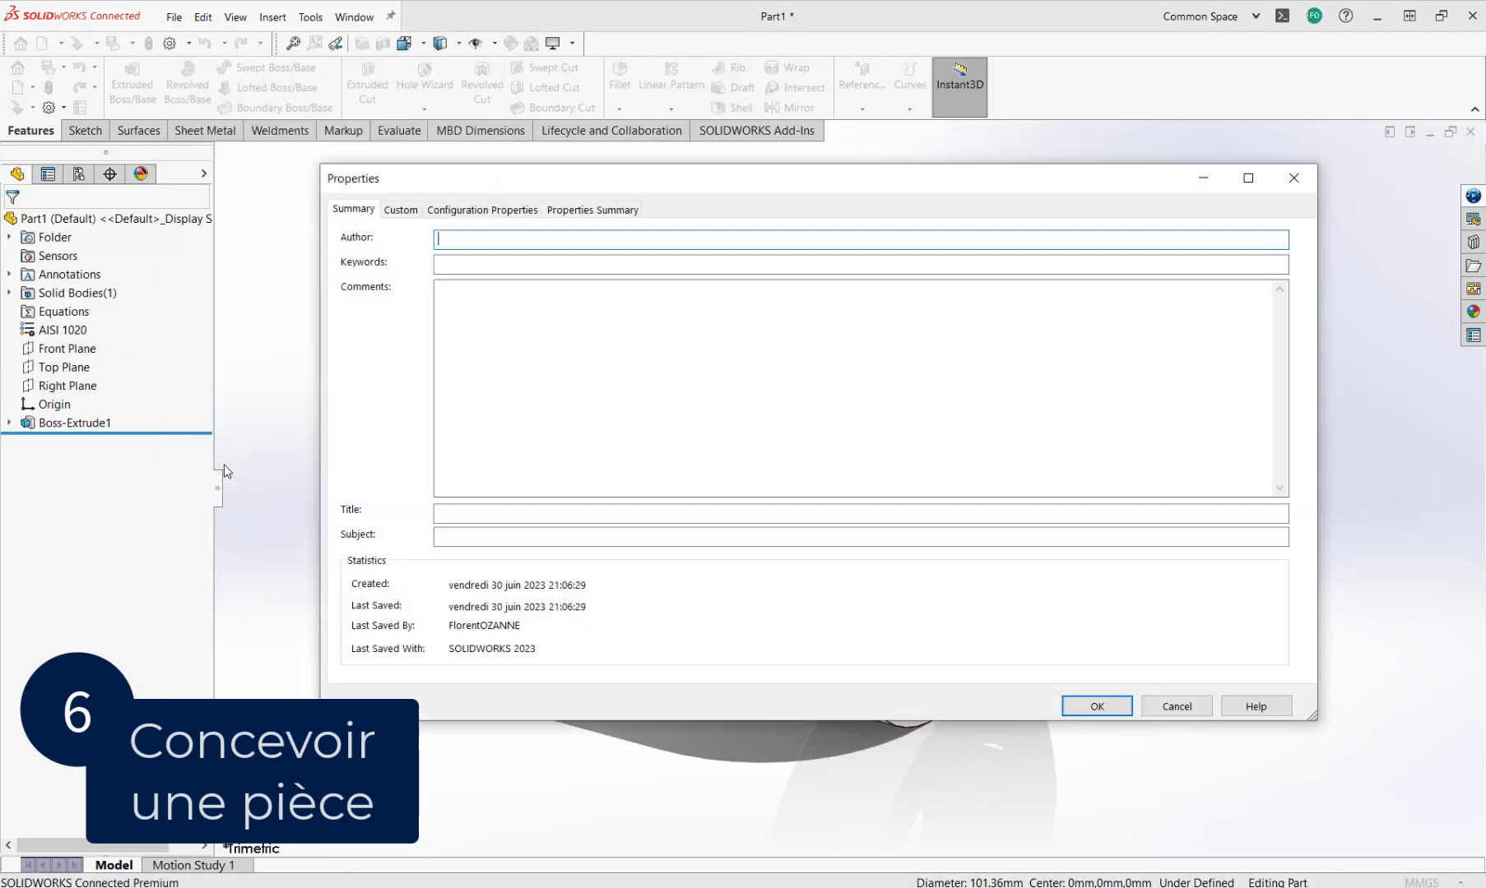
click(479, 212)
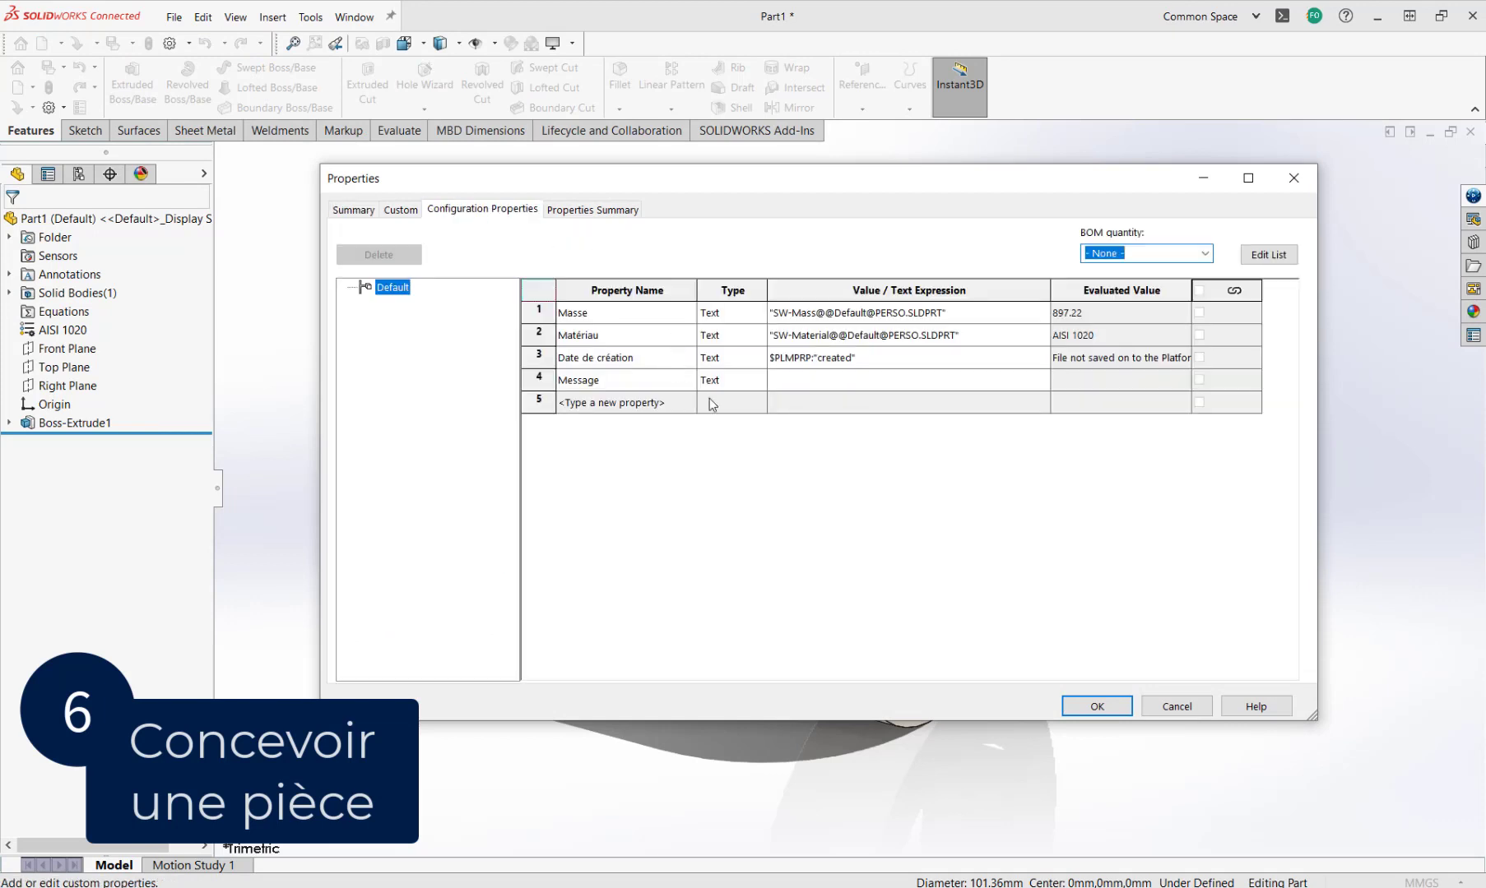
click(805, 375)
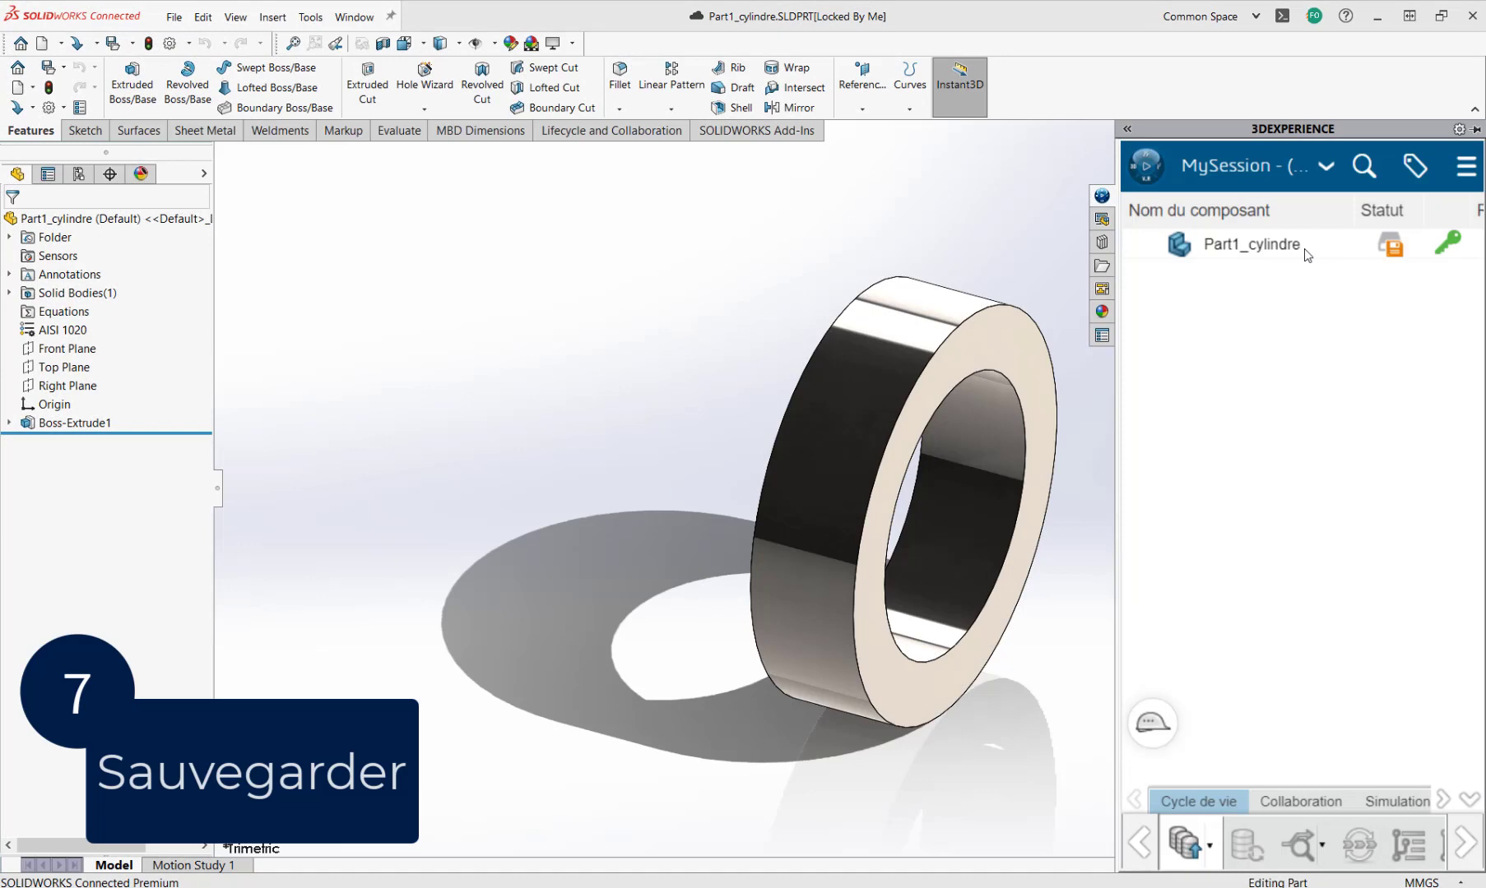
Save Part1_cylindre to 3DEXPERIENCE from its entry in the current session
right_click(1307, 255)
click(1201, 261)
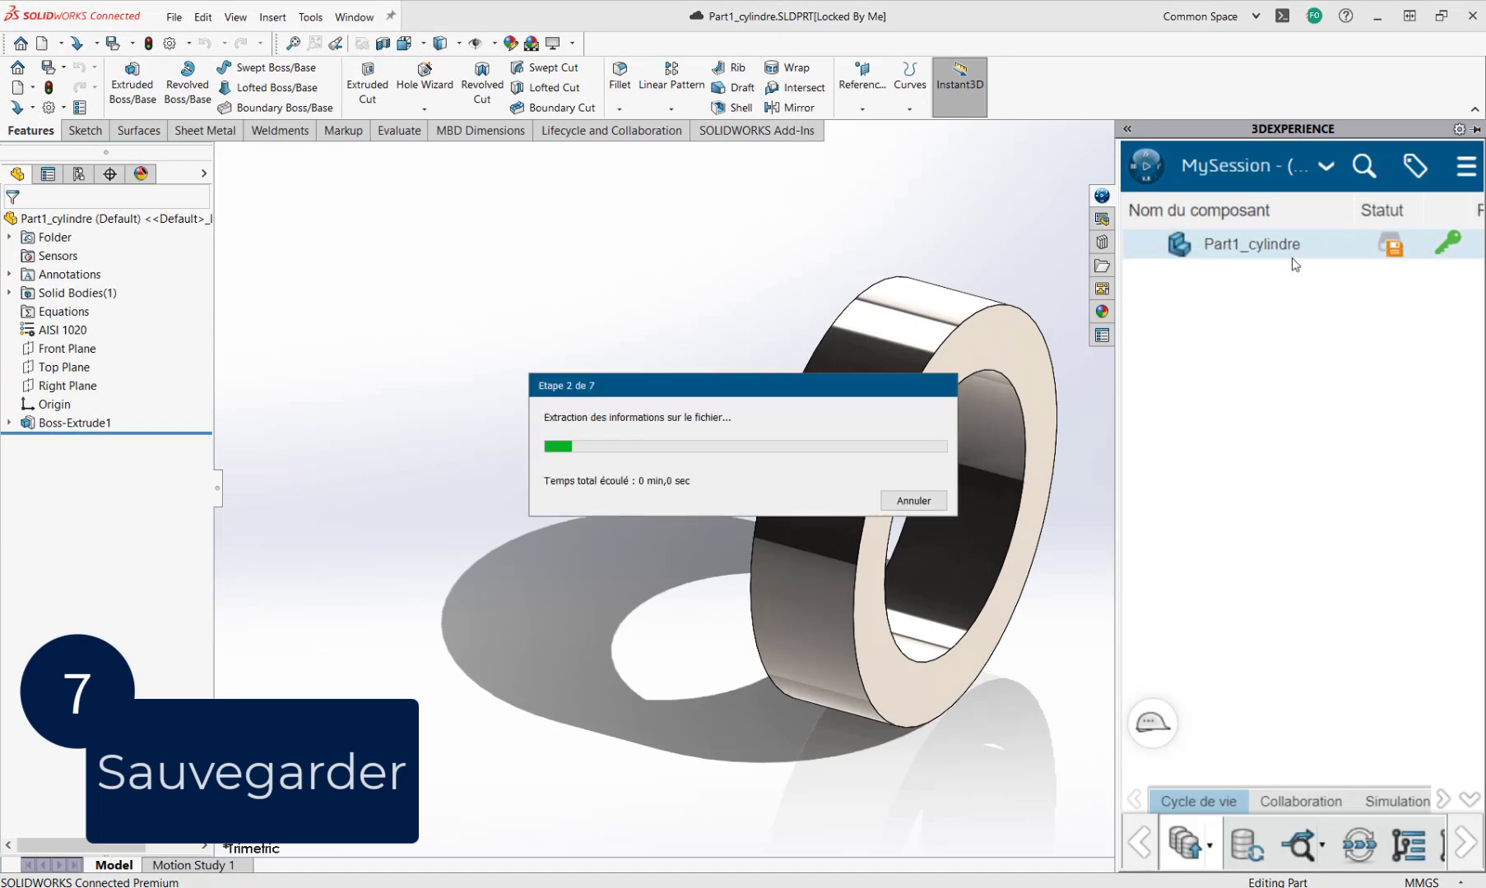
click(962, 691)
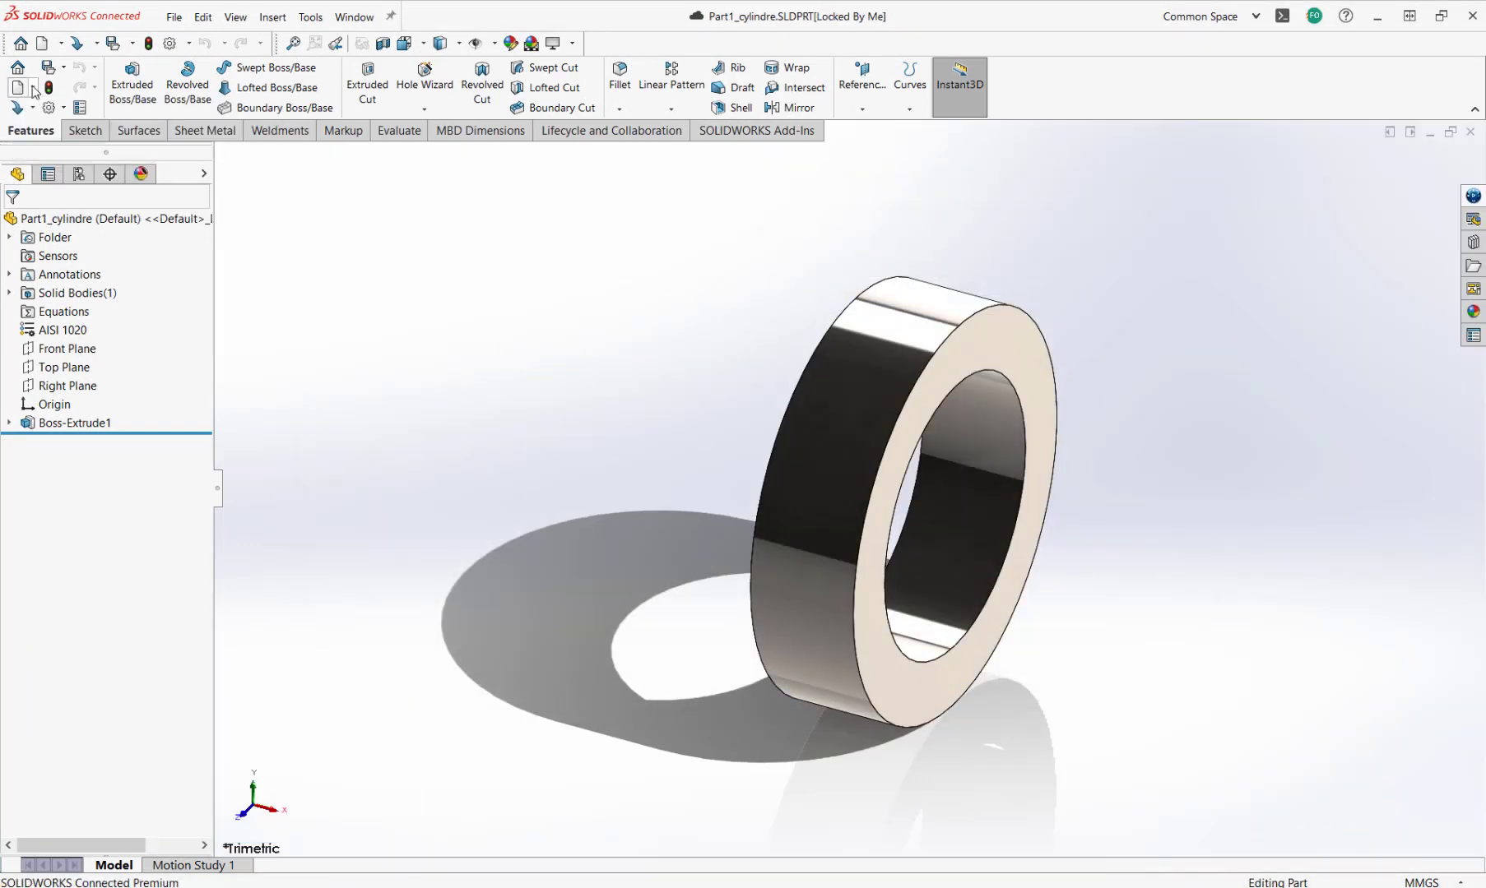
Make a drawing from Part1_cylindre on a custom sheet size of 210 mm wide by 297 mm high
click(33, 89)
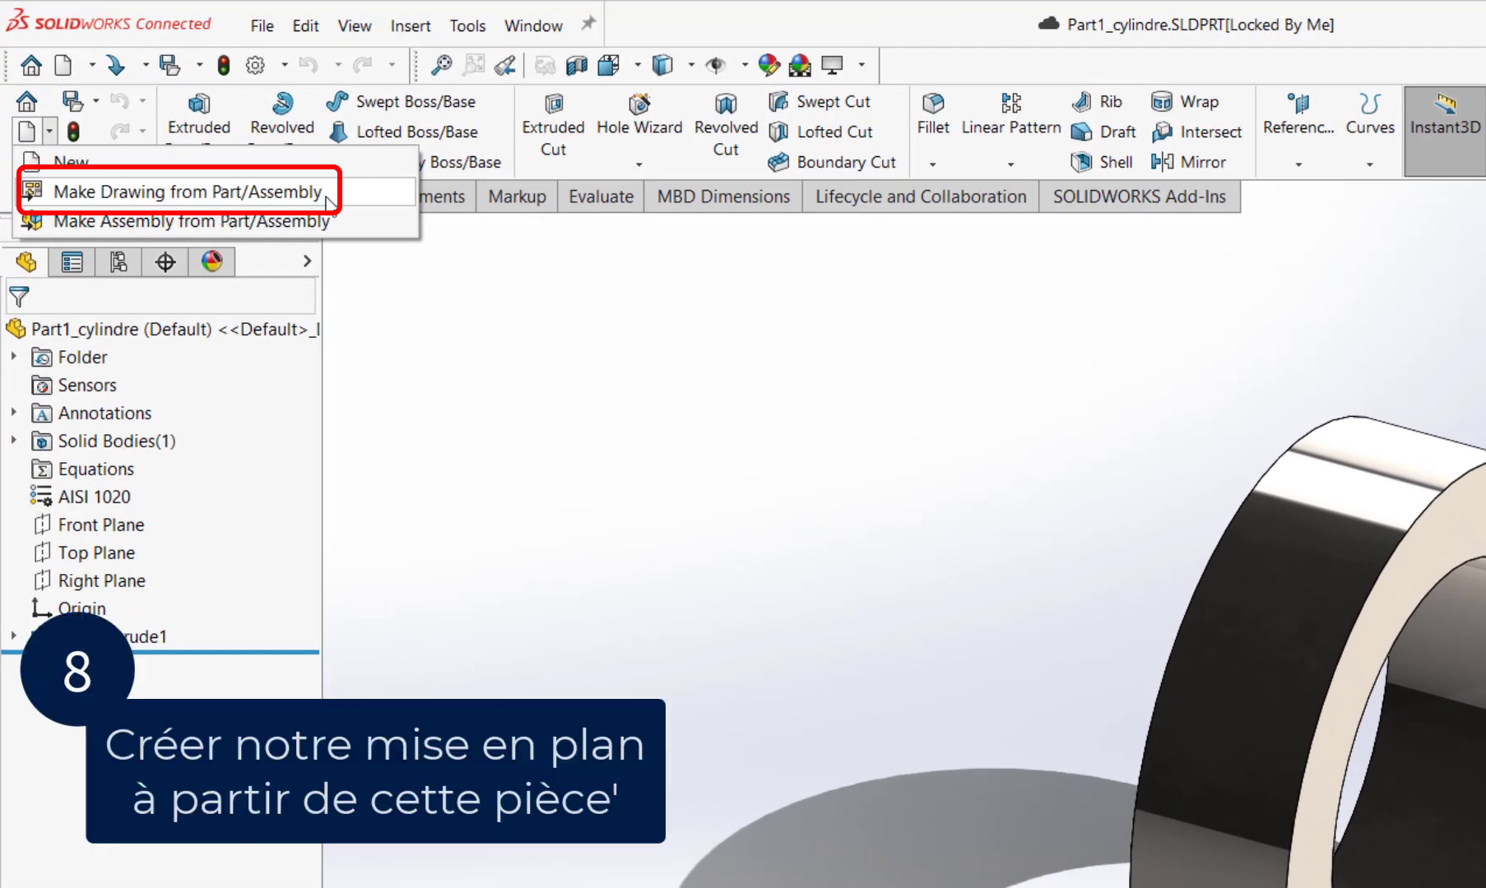
click(328, 198)
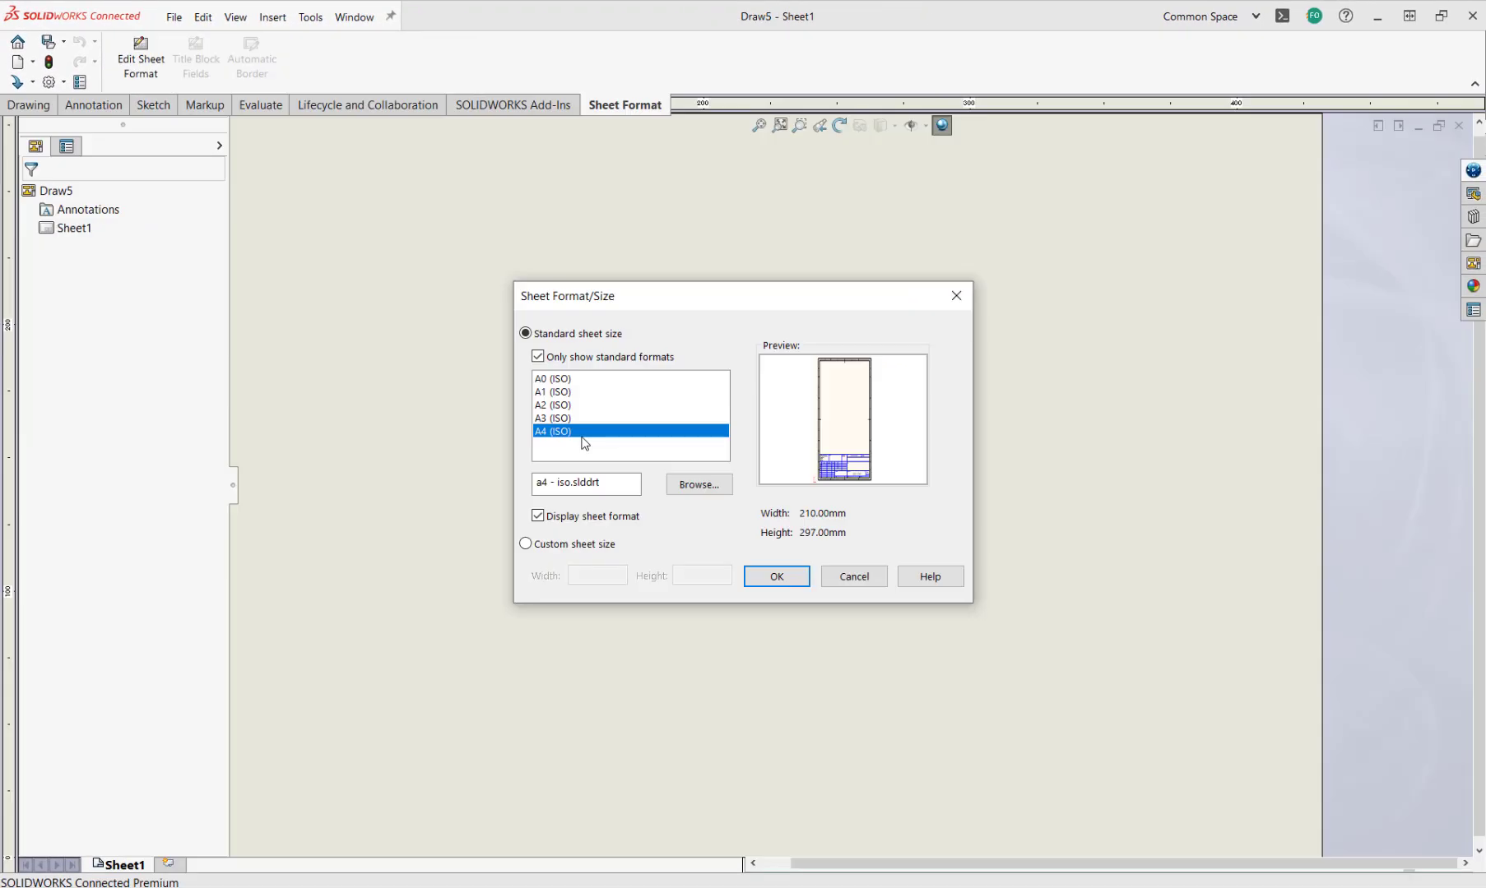
click(546, 549)
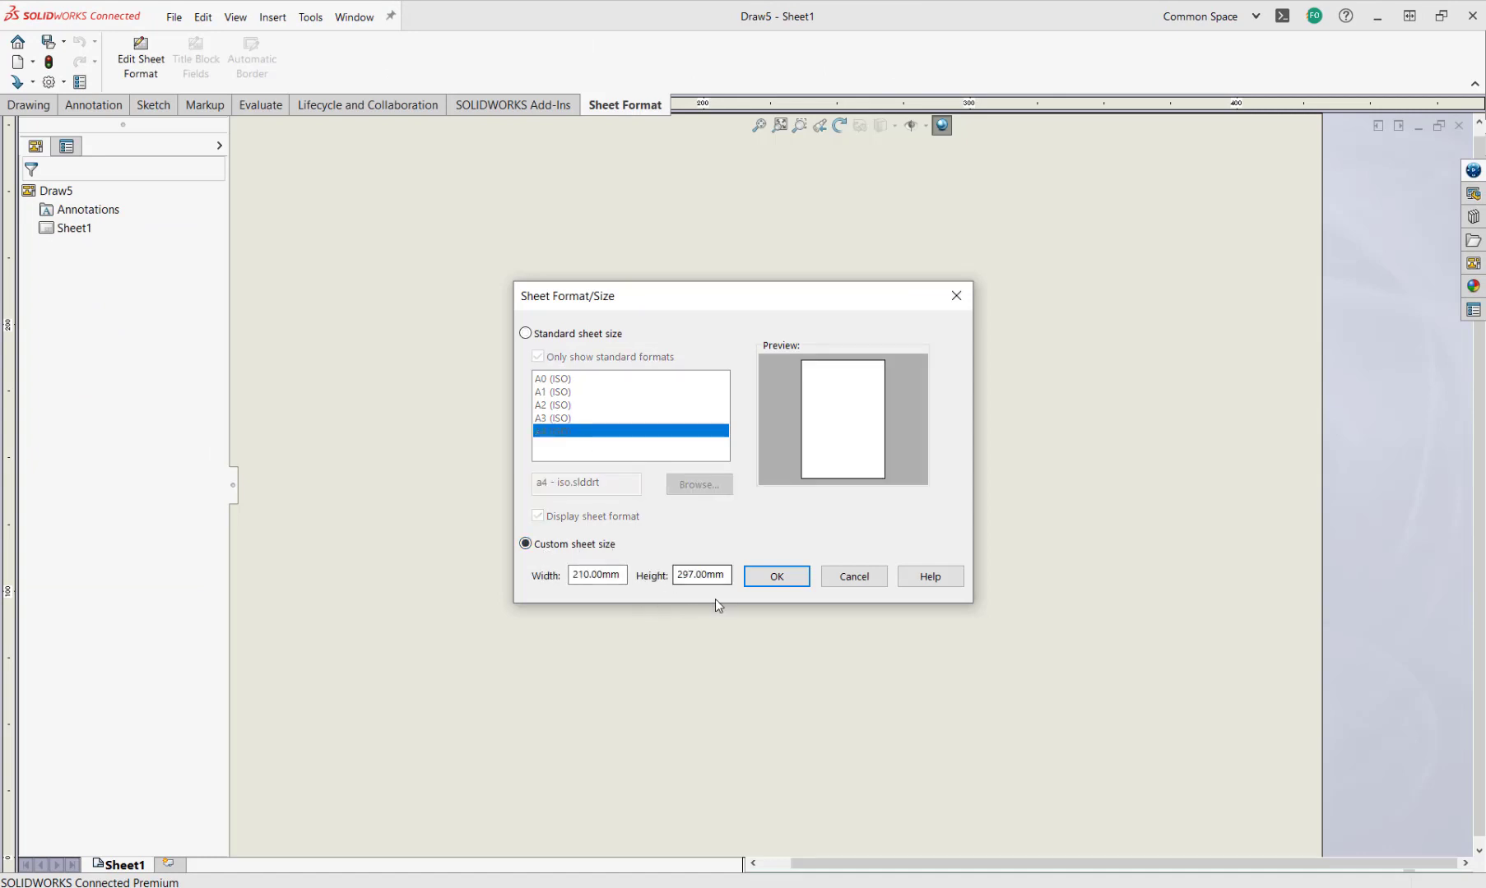
click(764, 581)
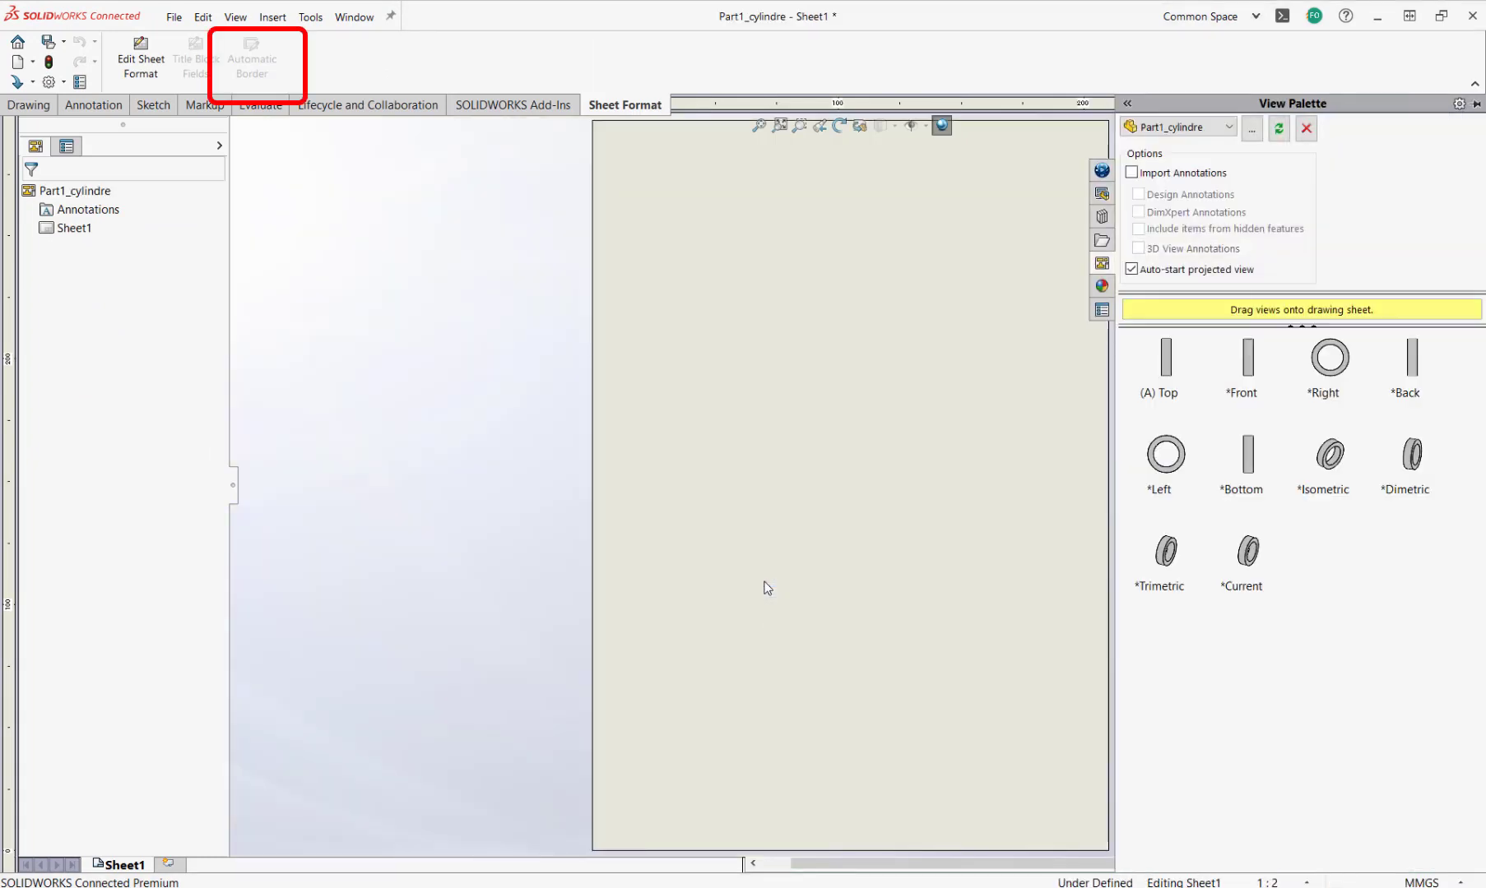
Add an automatic border to the sheet format with the default zones and 10 mm margins, and return to sheet editing
click(140, 62)
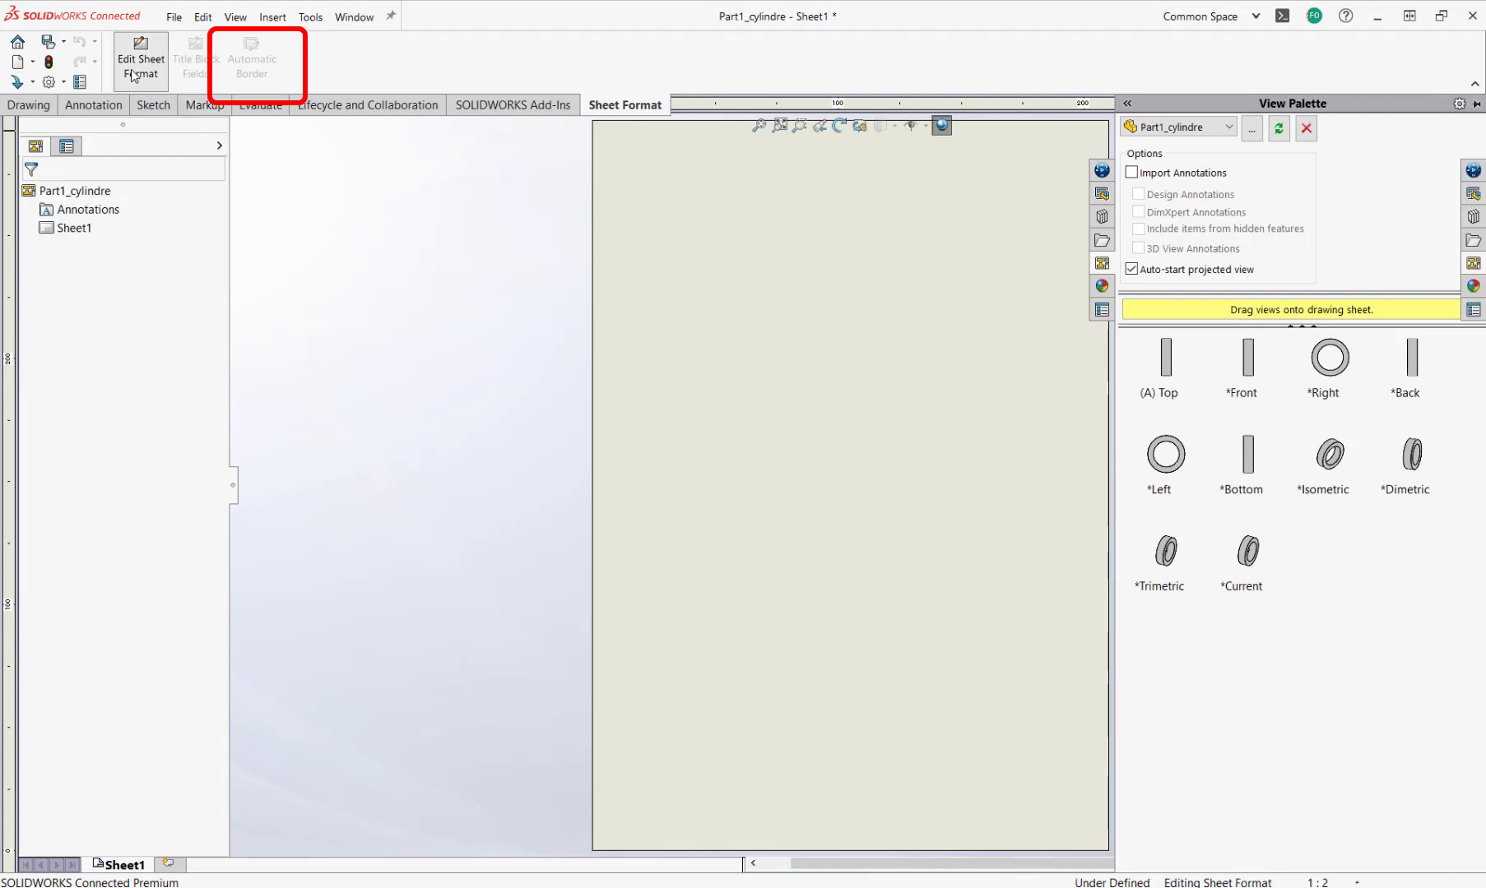
click(274, 80)
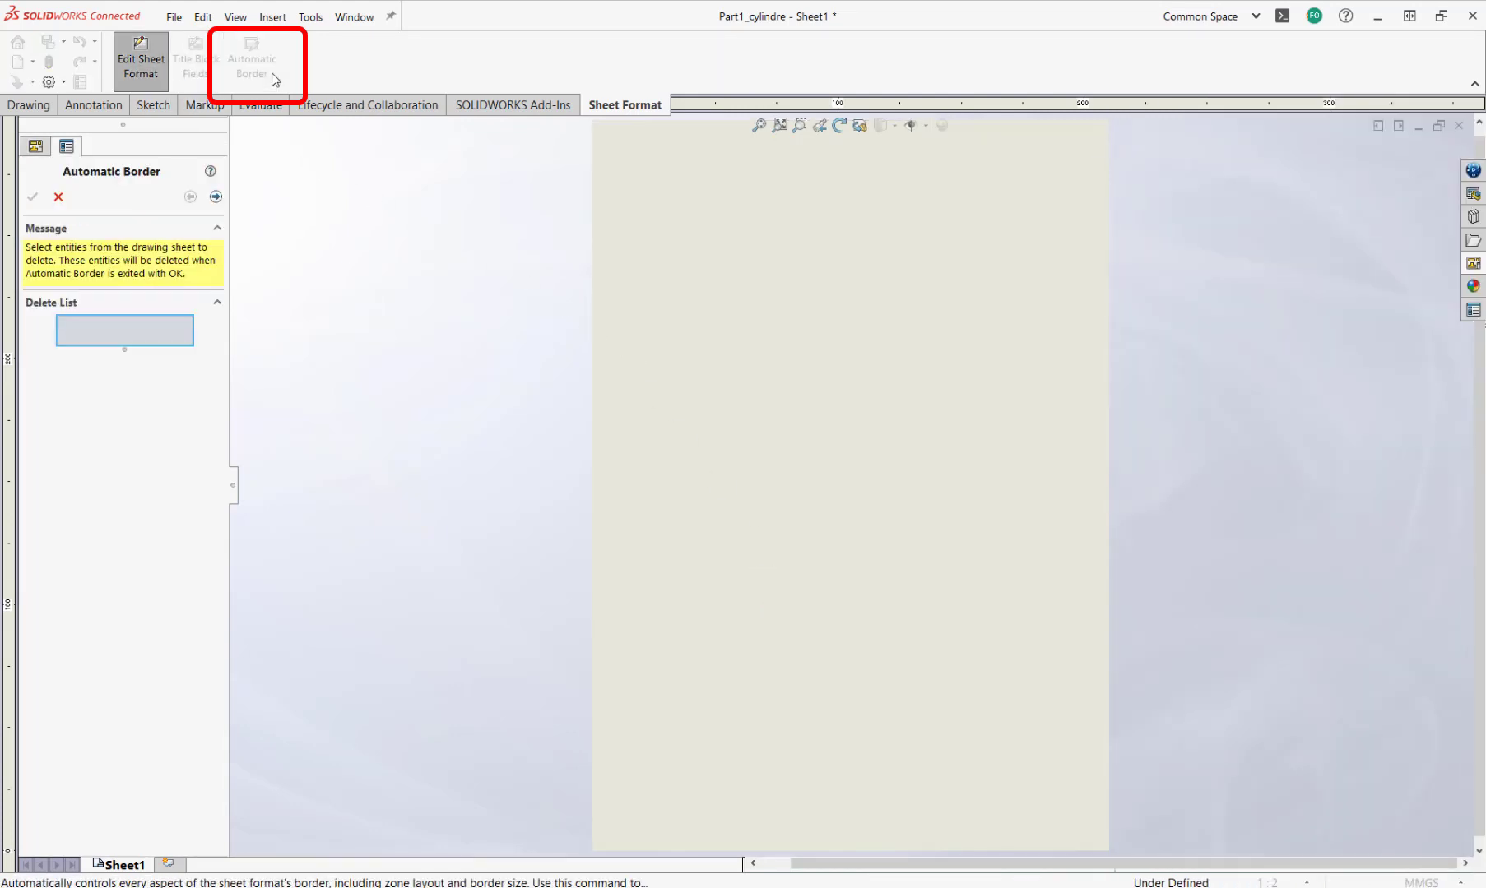
click(215, 196)
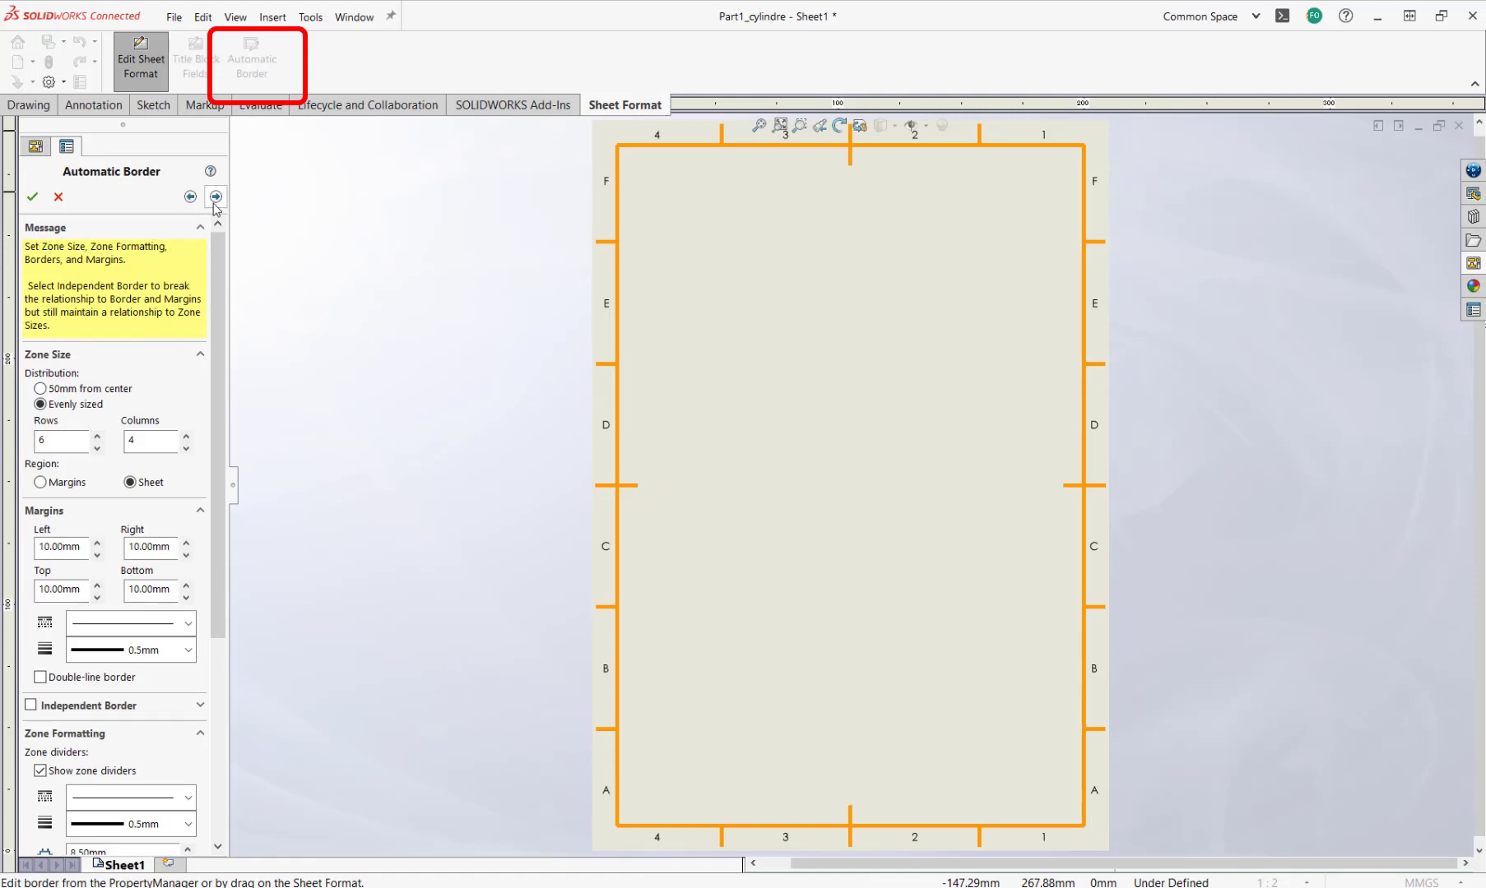
click(32, 196)
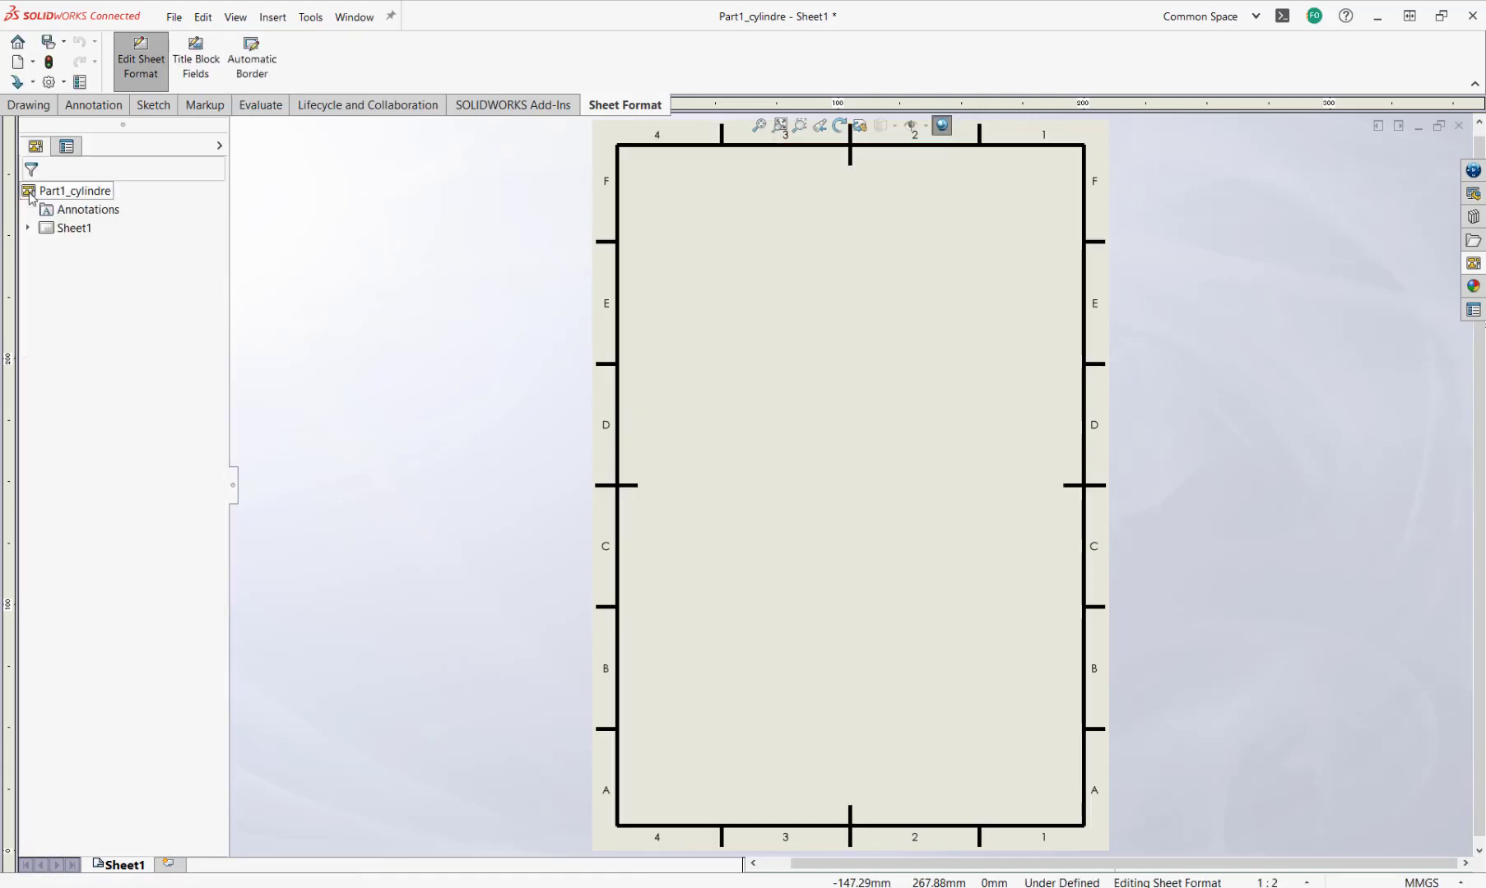
click(150, 73)
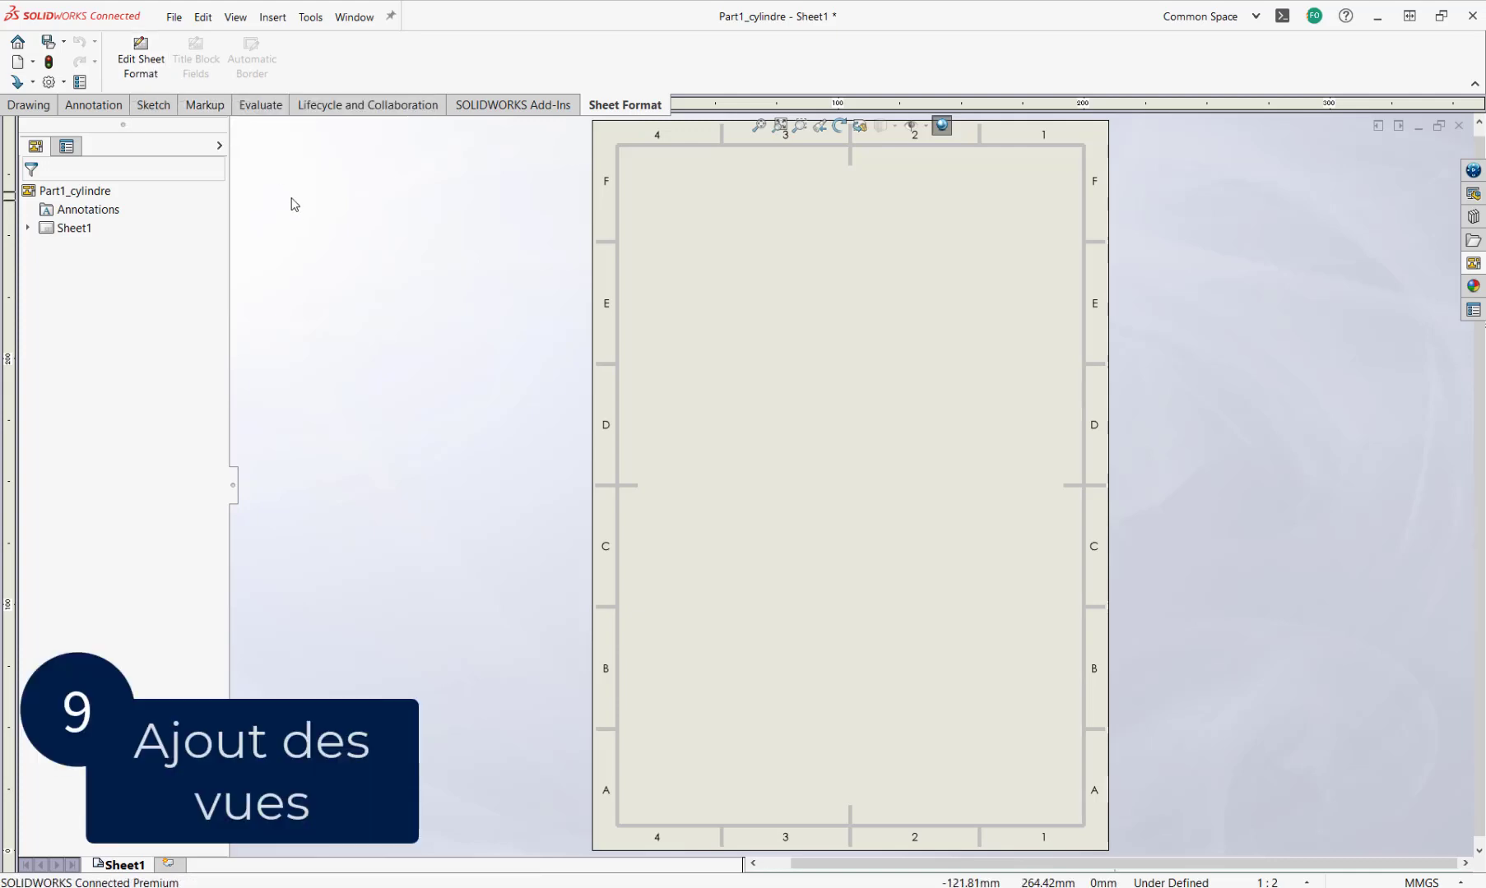
Place the part's Right view in the sheet's upper left, with projected views beside it, below it and diagonally as an isometric
click(1474, 265)
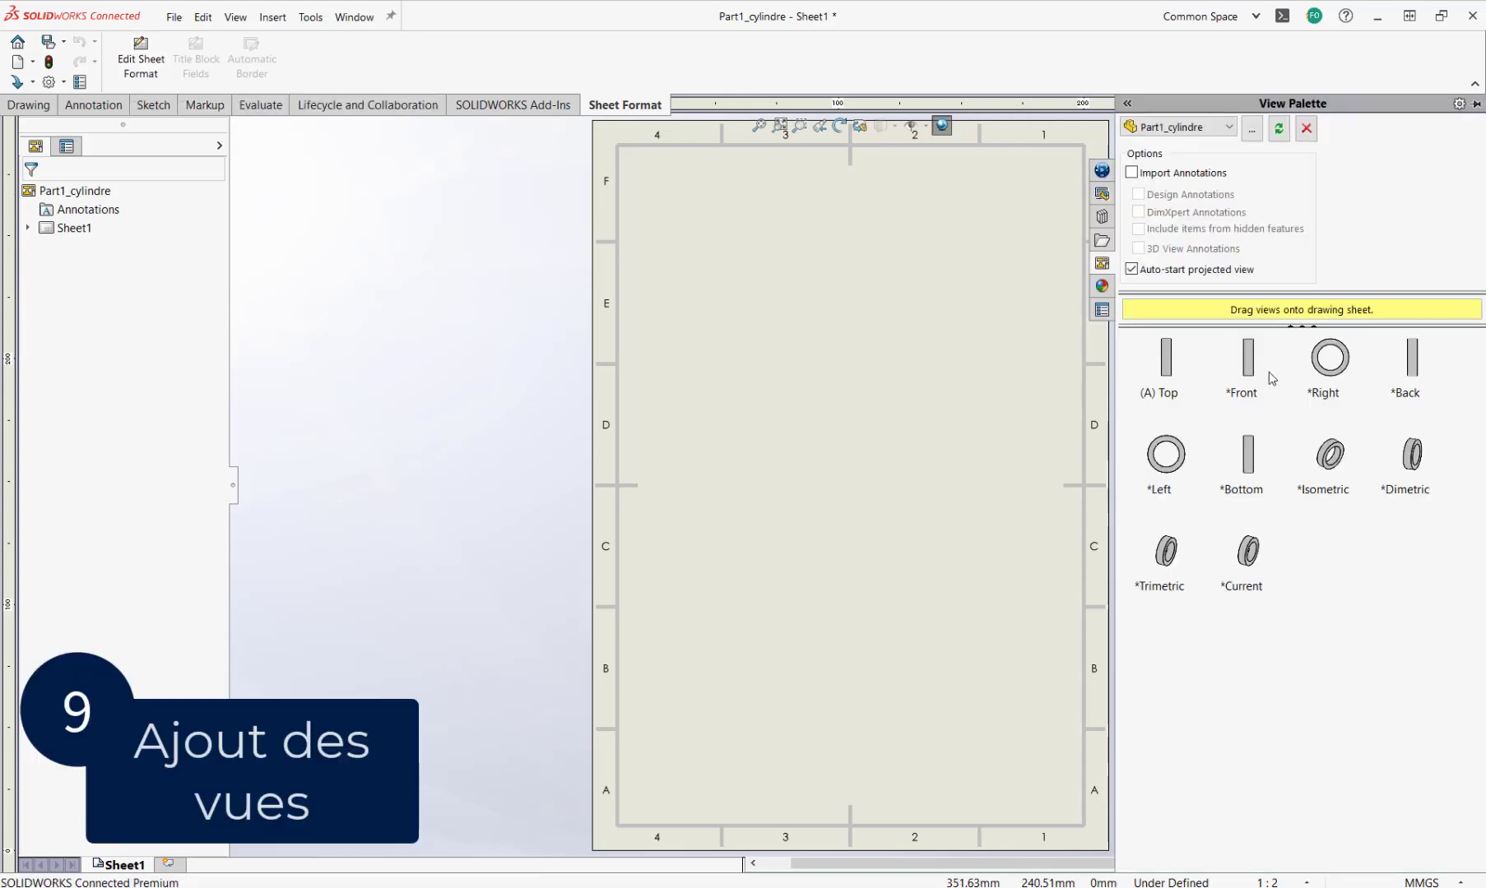
drag(1329, 357, 750, 346)
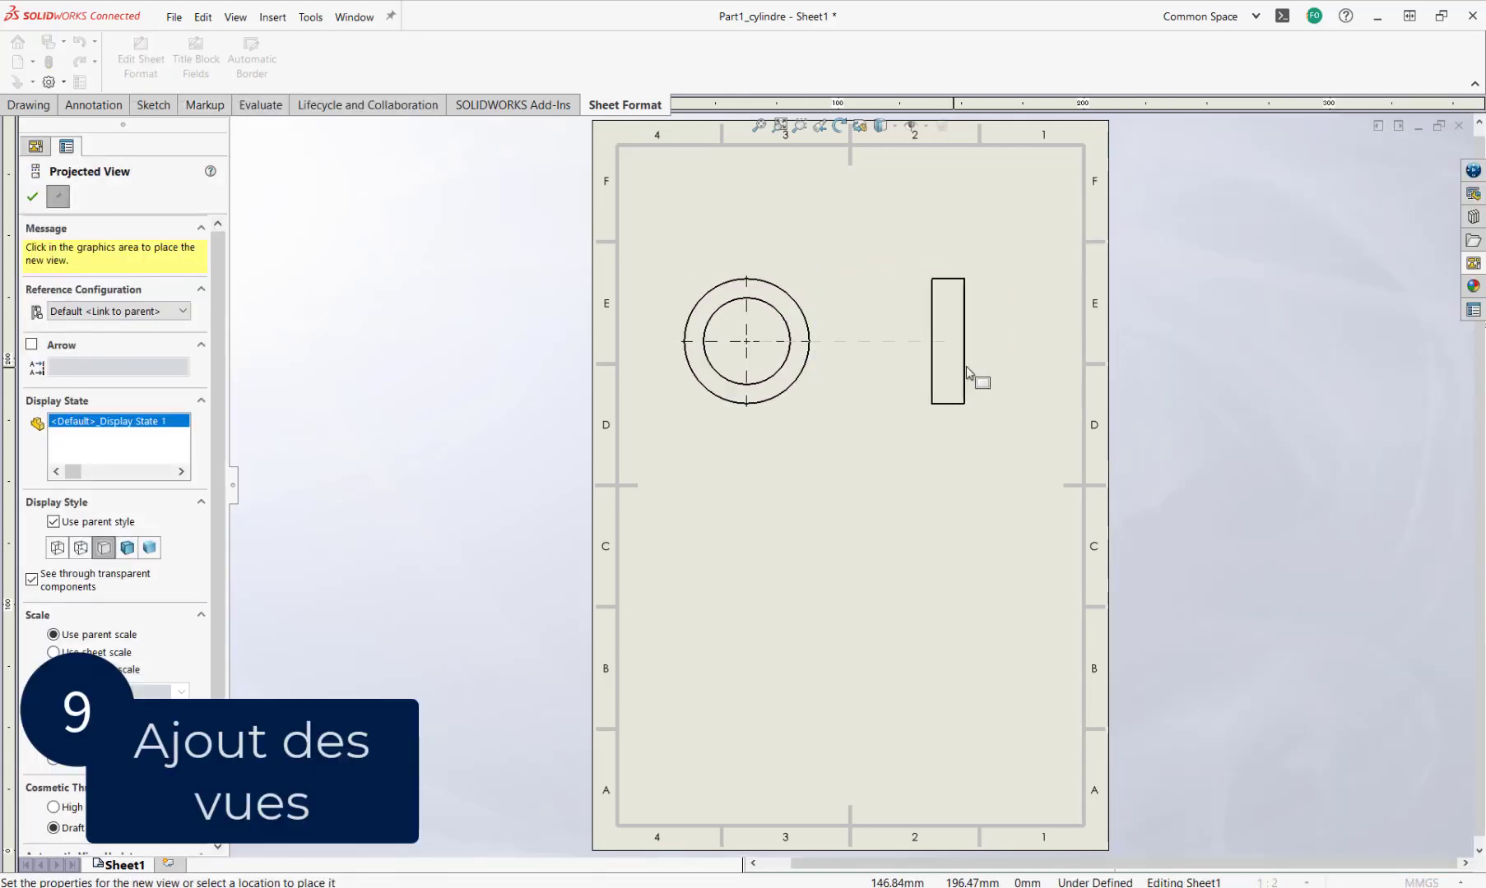
click(997, 380)
click(794, 558)
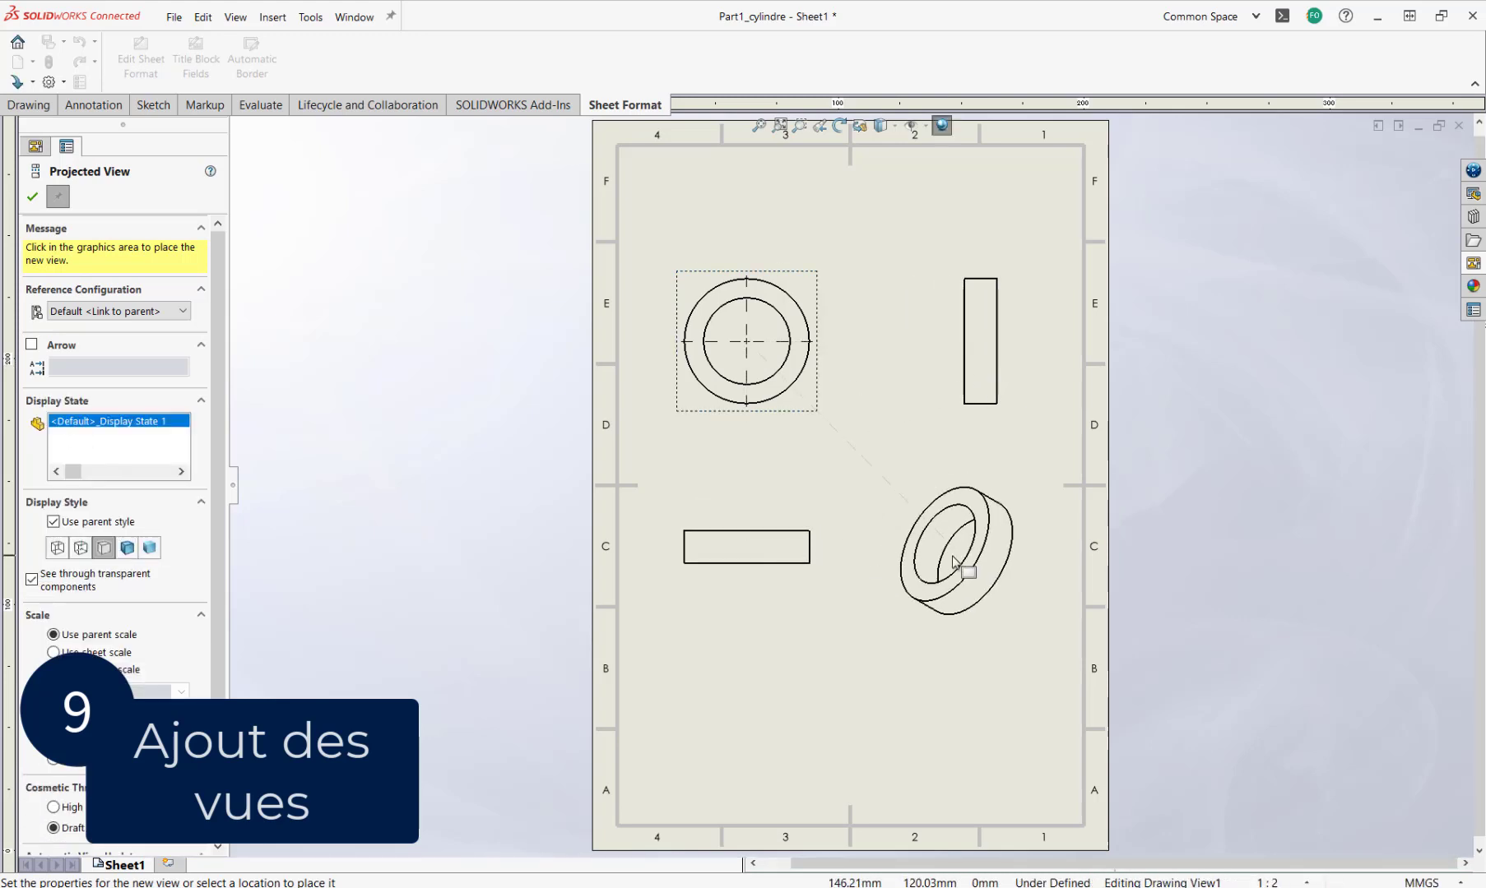
click(953, 562)
key(Escape)
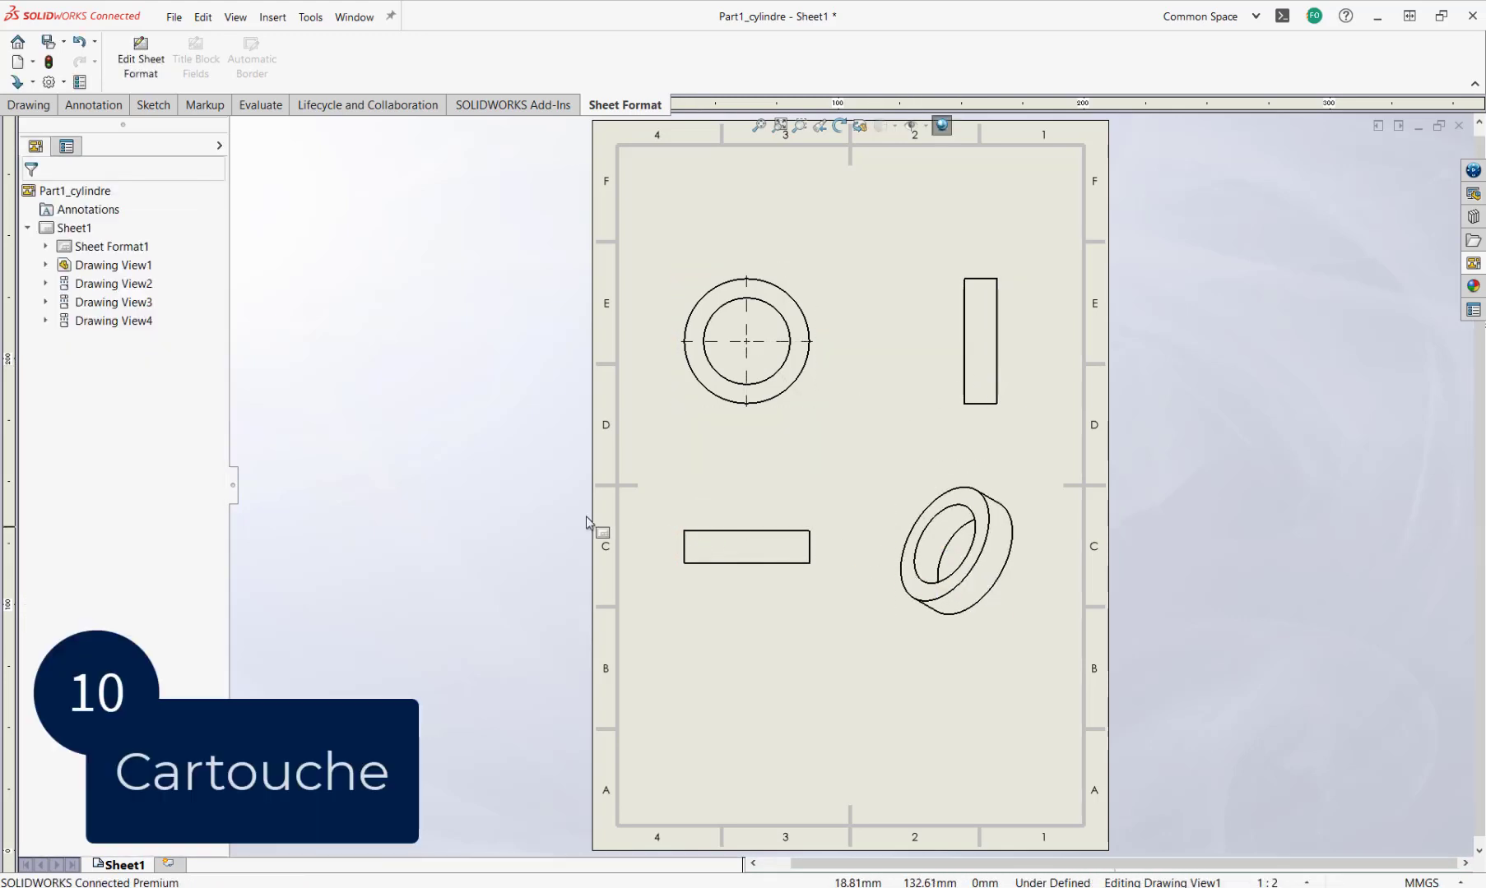
In the sheet format, sketch a horizontal title block line about 190 mm long between the border's side edges, in row B
click(141, 61)
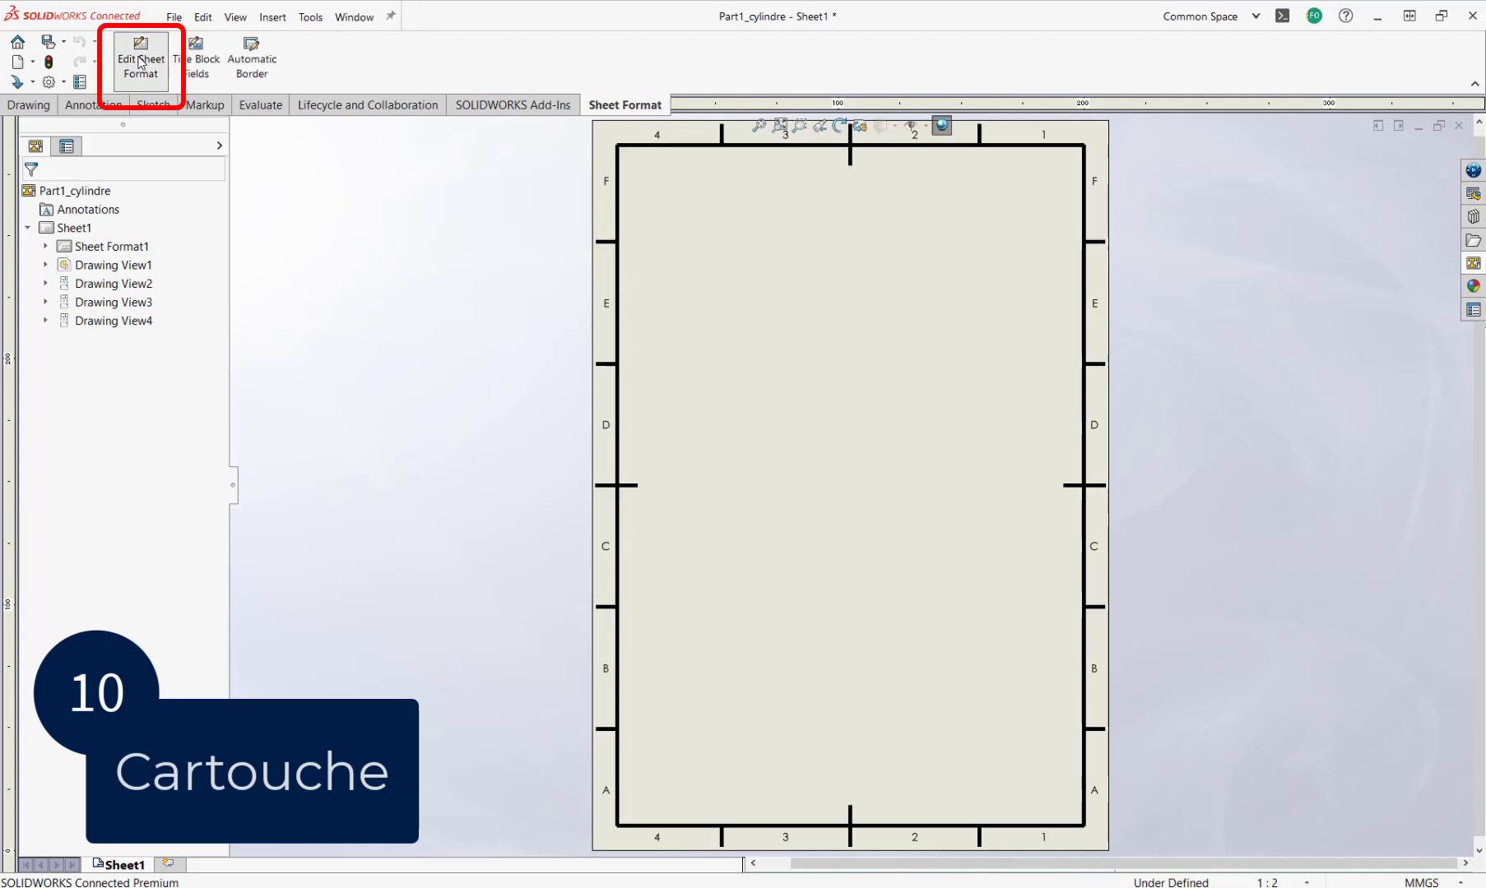
click(147, 105)
click(215, 41)
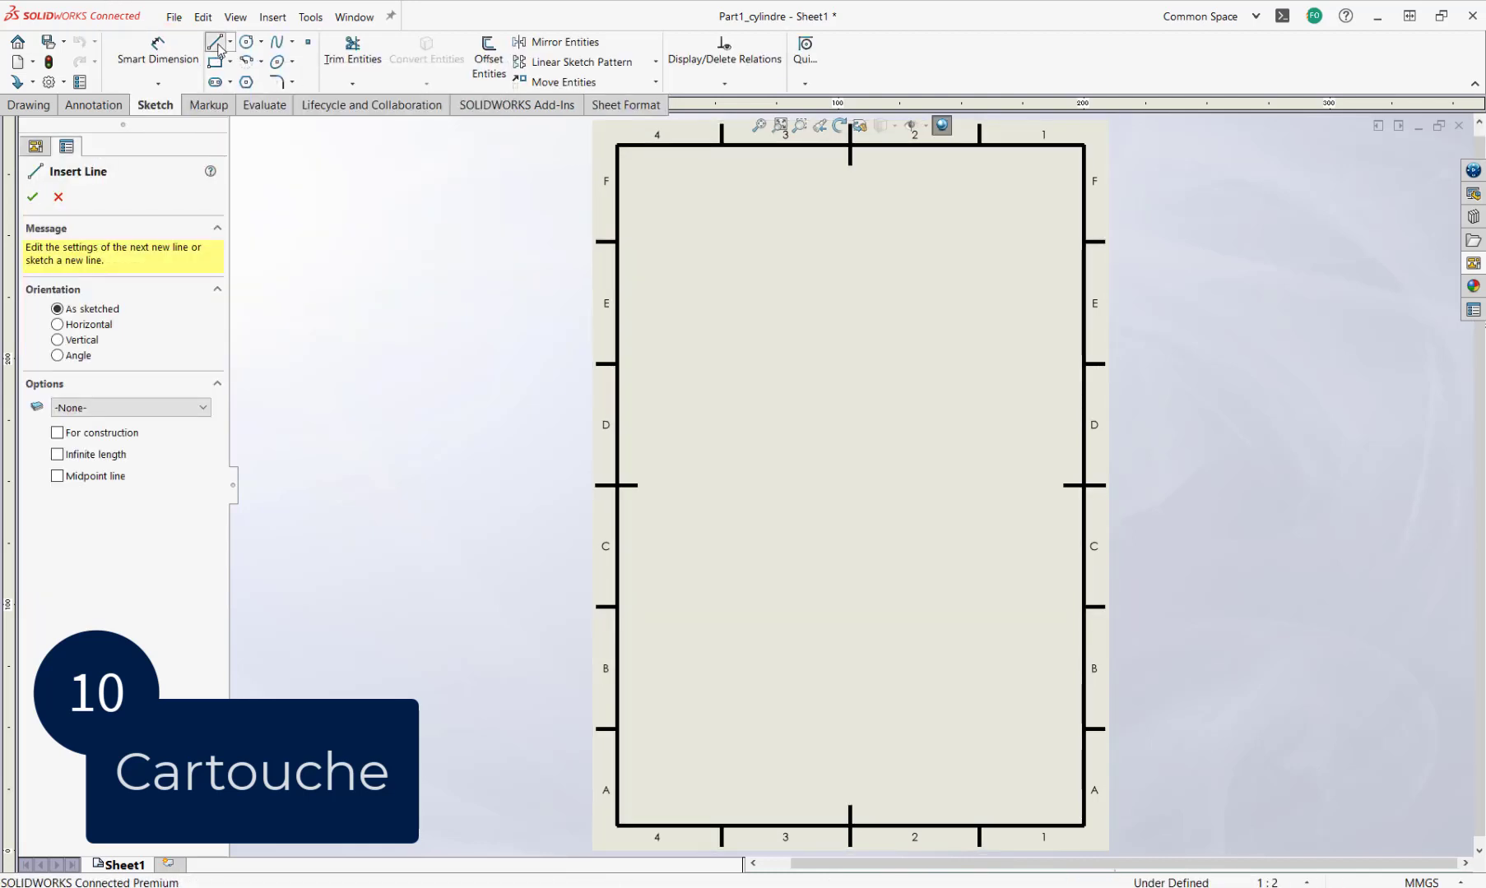
mouse_move(623, 652)
mouse_down()
mouse_move(1101, 653)
mouse_move(1086, 654)
mouse_up()
click(1084, 645)
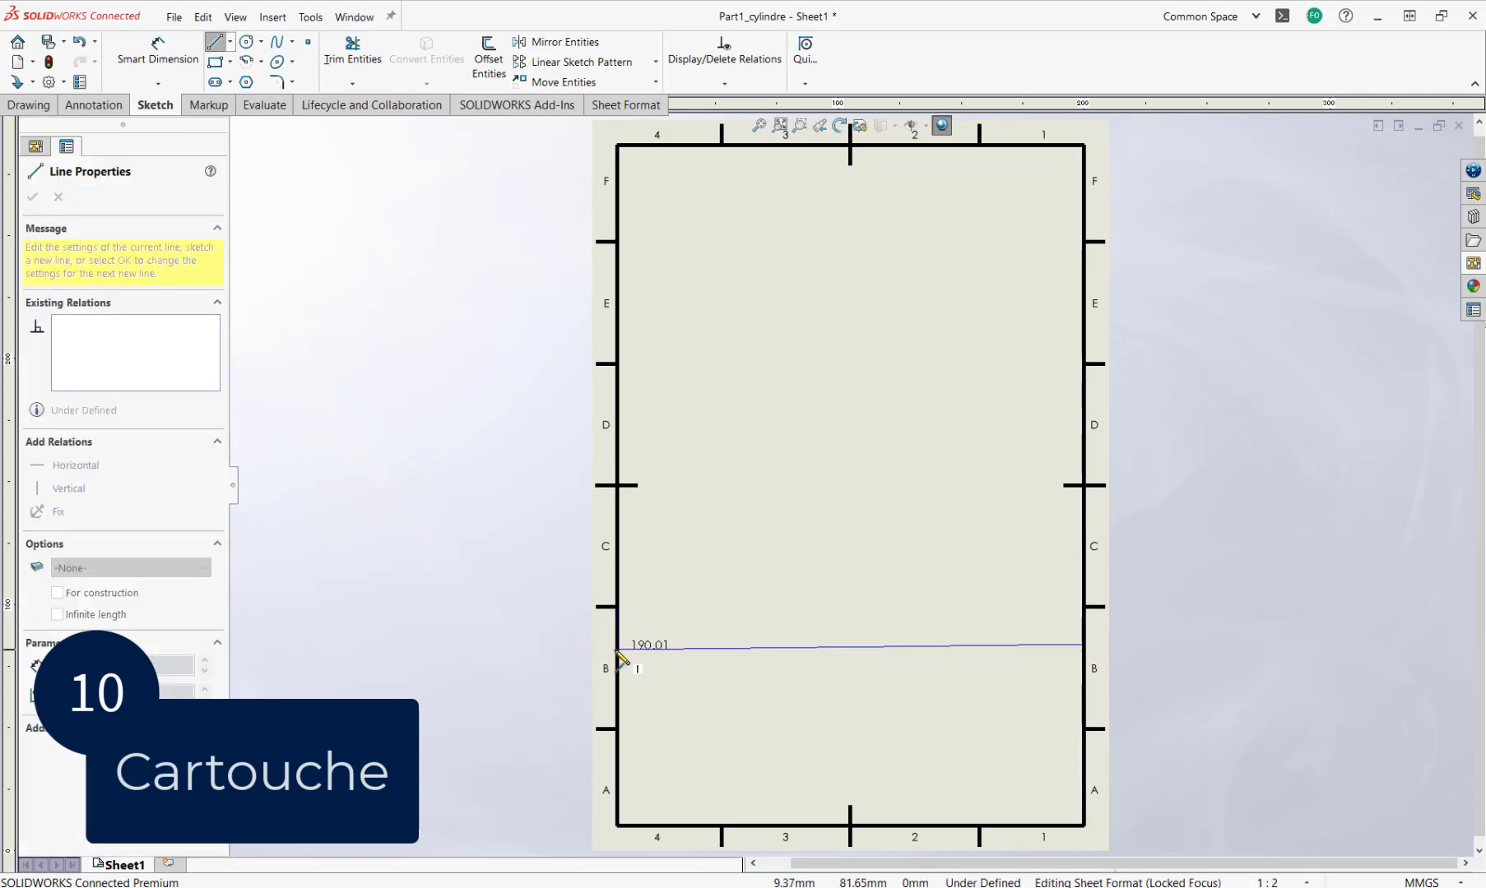
click(617, 645)
key(Escape)
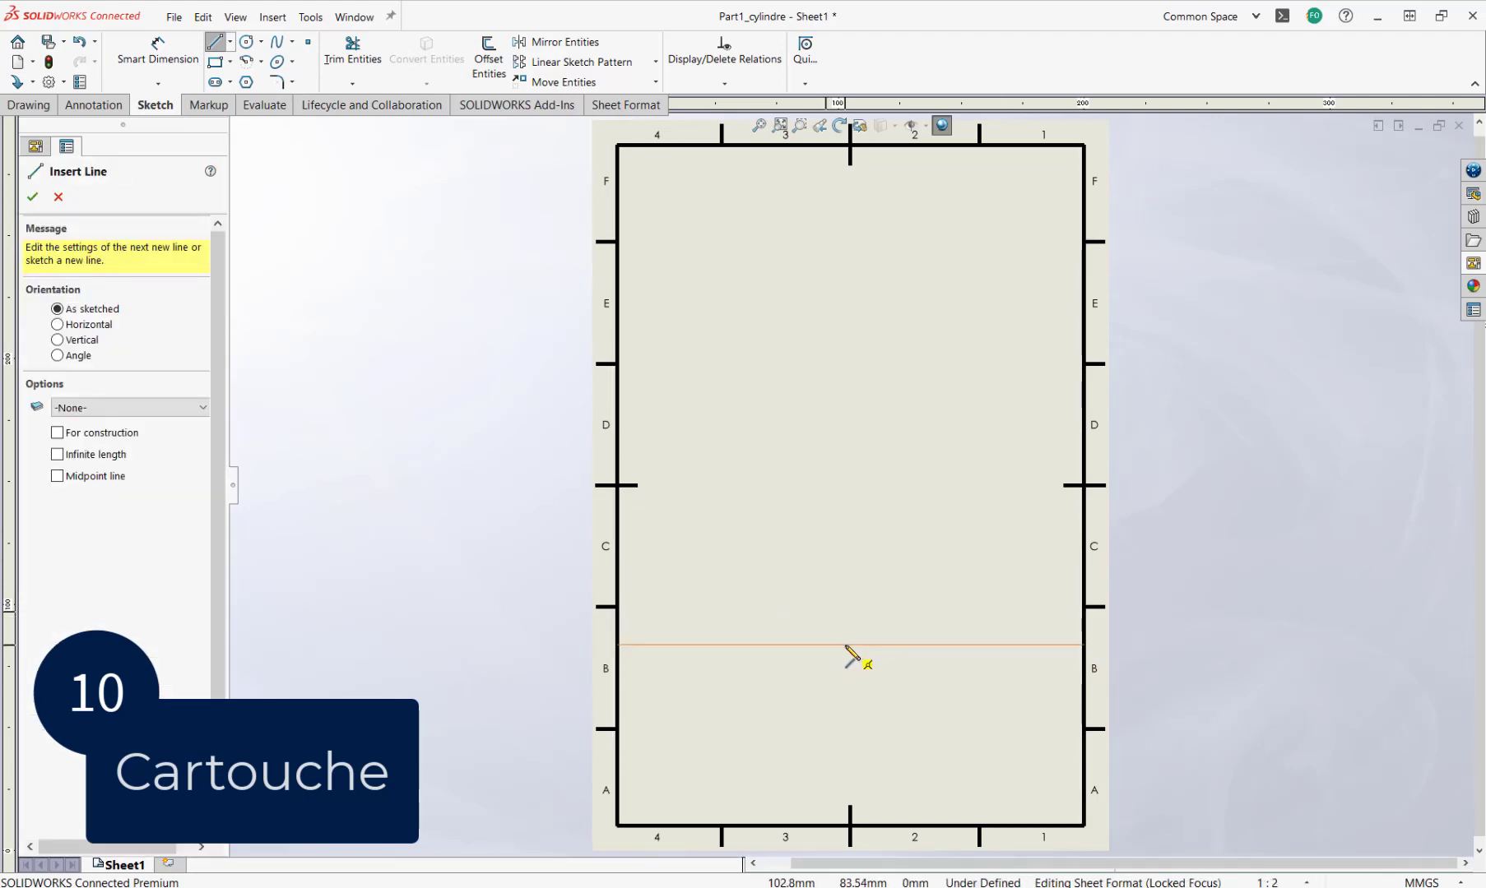
Divide the title block into four cells with a central vertical line and a horizontal line at the A/B zone divider
drag(850, 645, 850, 825)
mouse_move(617, 729)
mouse_down()
mouse_move(1104, 737)
mouse_move(1084, 729)
mouse_up()
click(37, 198)
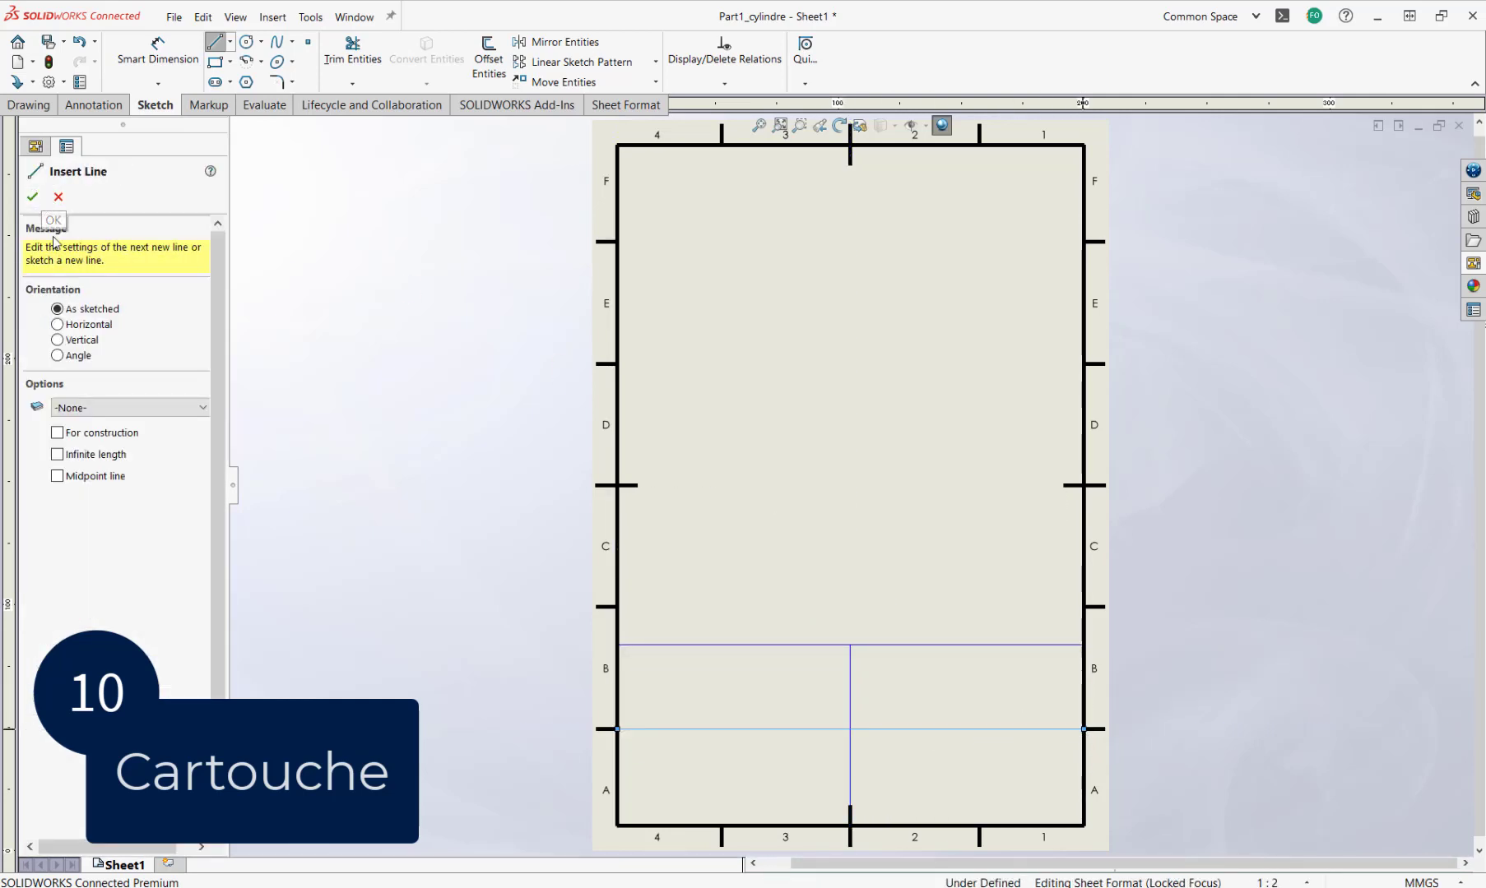
click(33, 197)
Add the notes MATERIAU and MASSE as labels in the title block's upper left and upper right cells
click(118, 104)
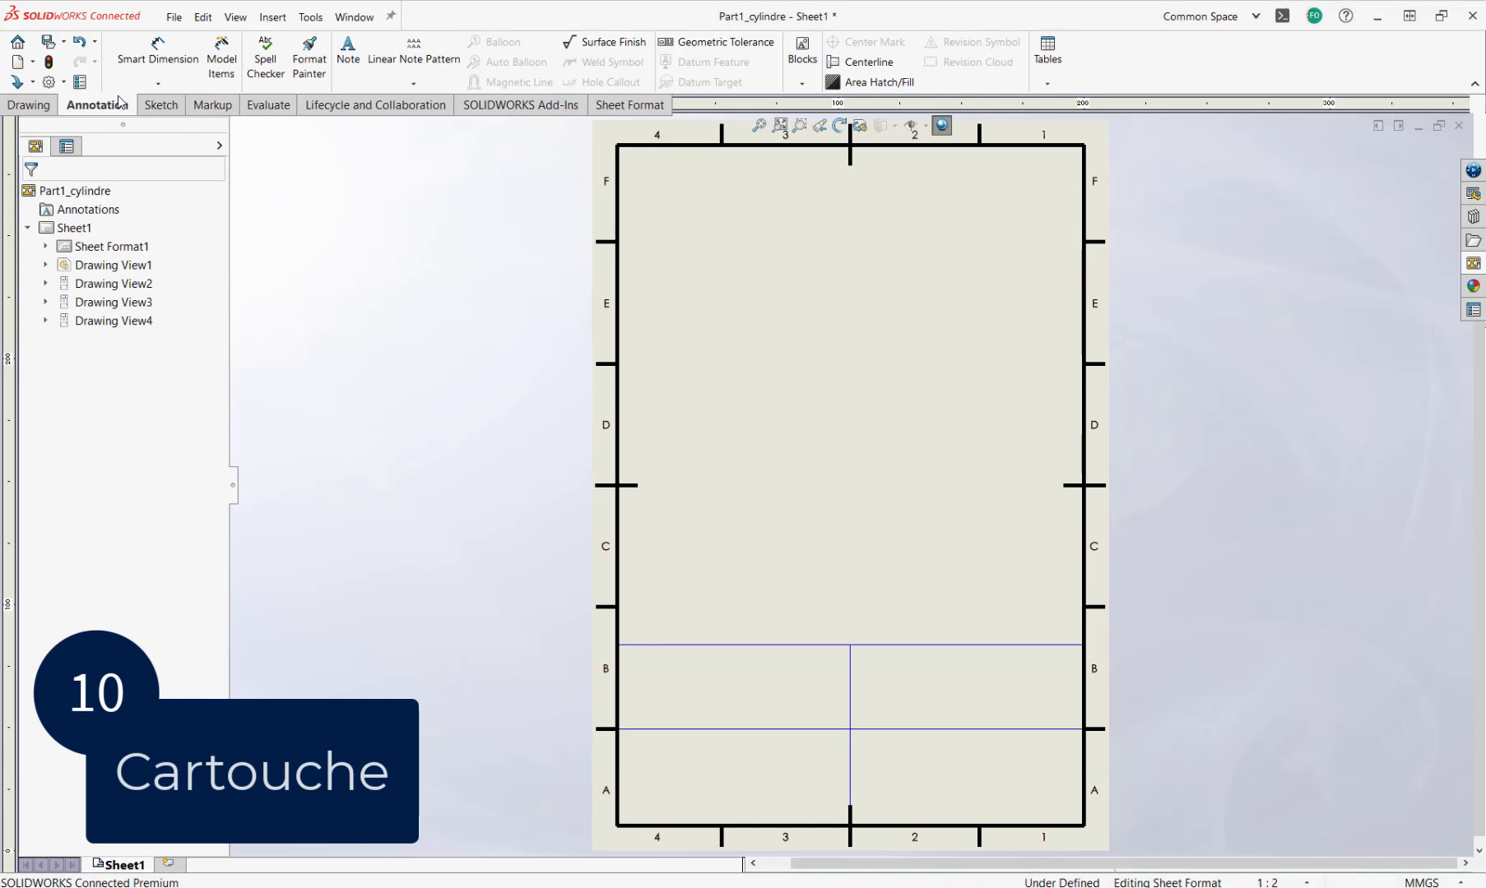
click(348, 51)
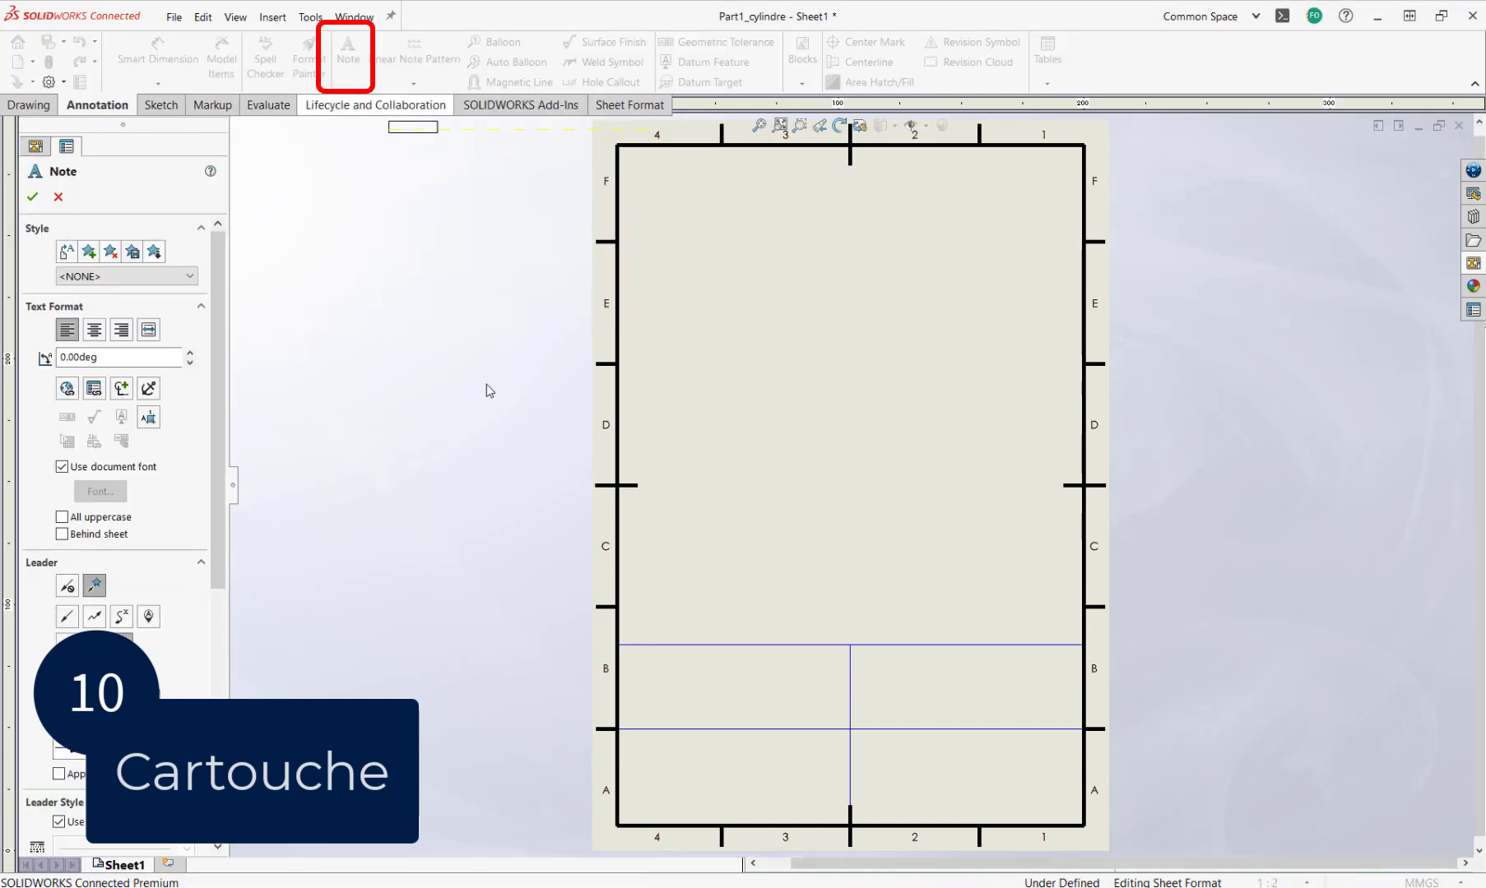
click(634, 669)
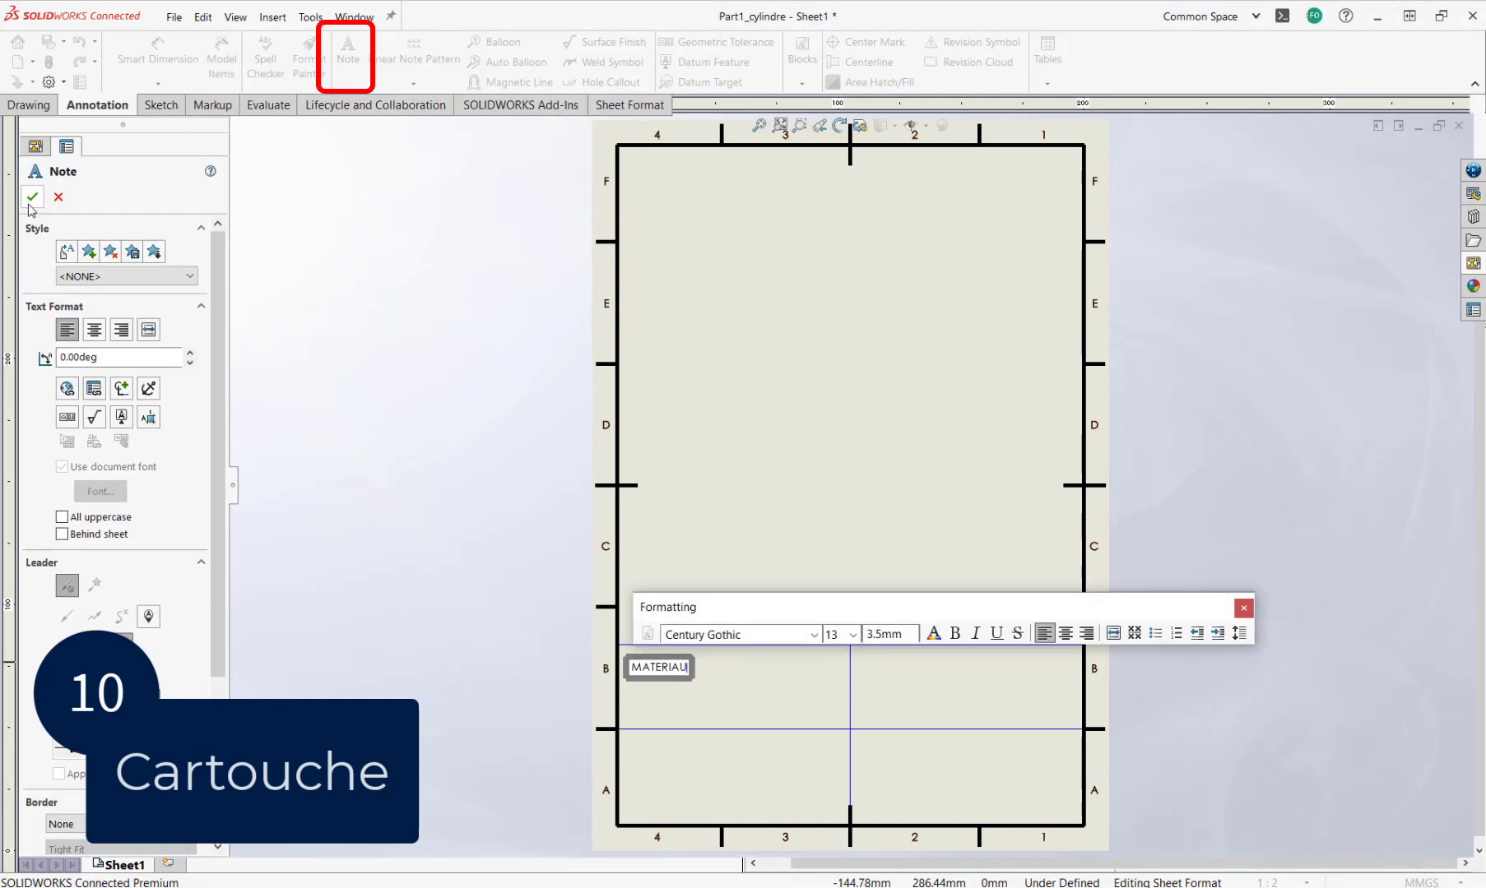
key(Escape)
click(348, 51)
click(872, 668)
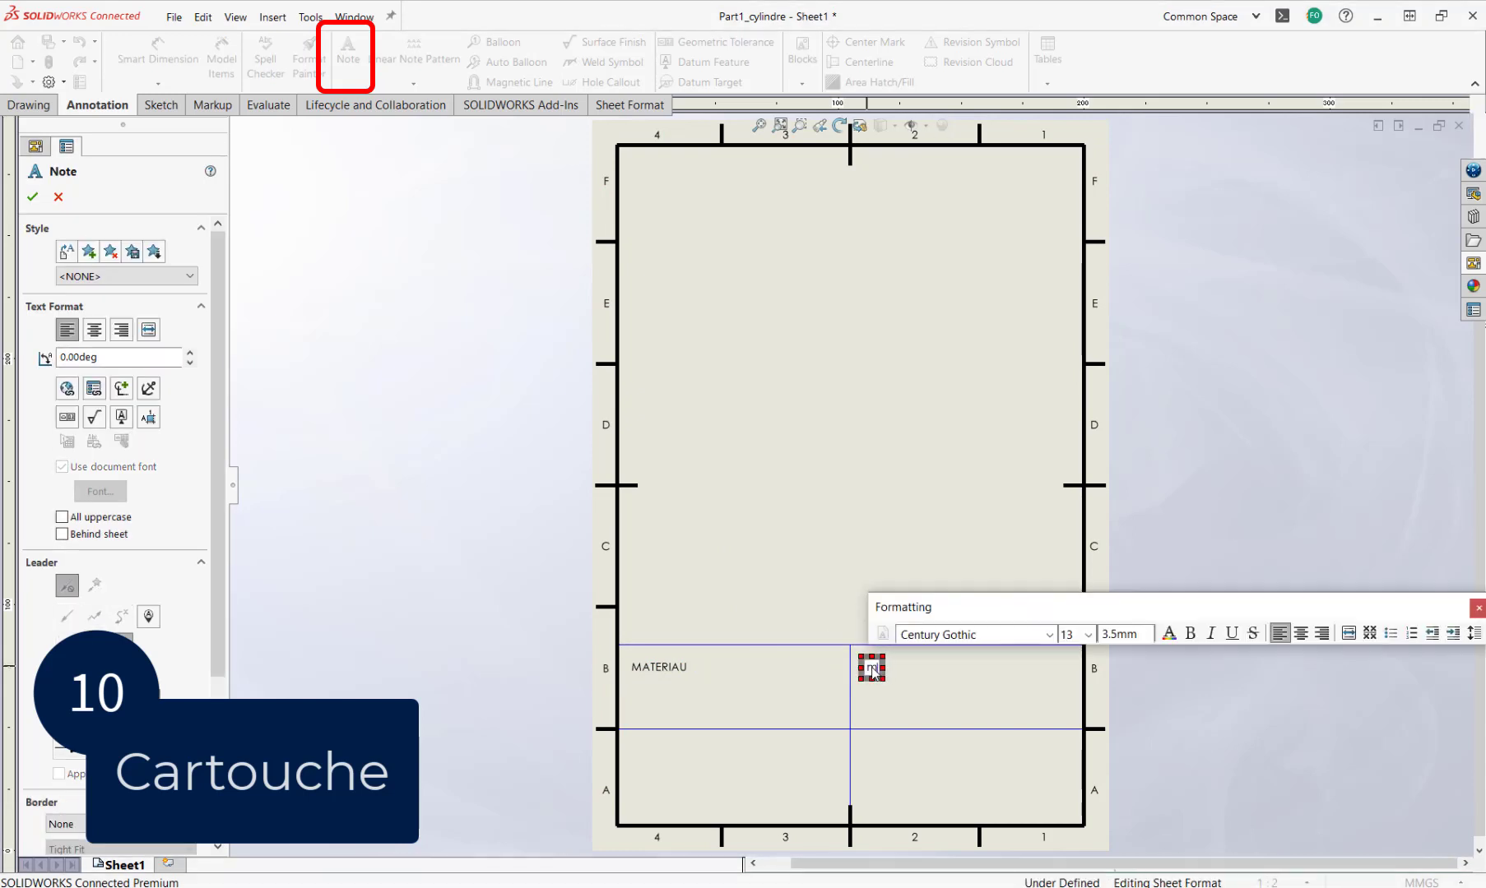
text(MASSE)
key(Escape)
Add the notes DATE DE CREATION and MESSAGE as labels in the title block's lower left and lower right cells
click(348, 51)
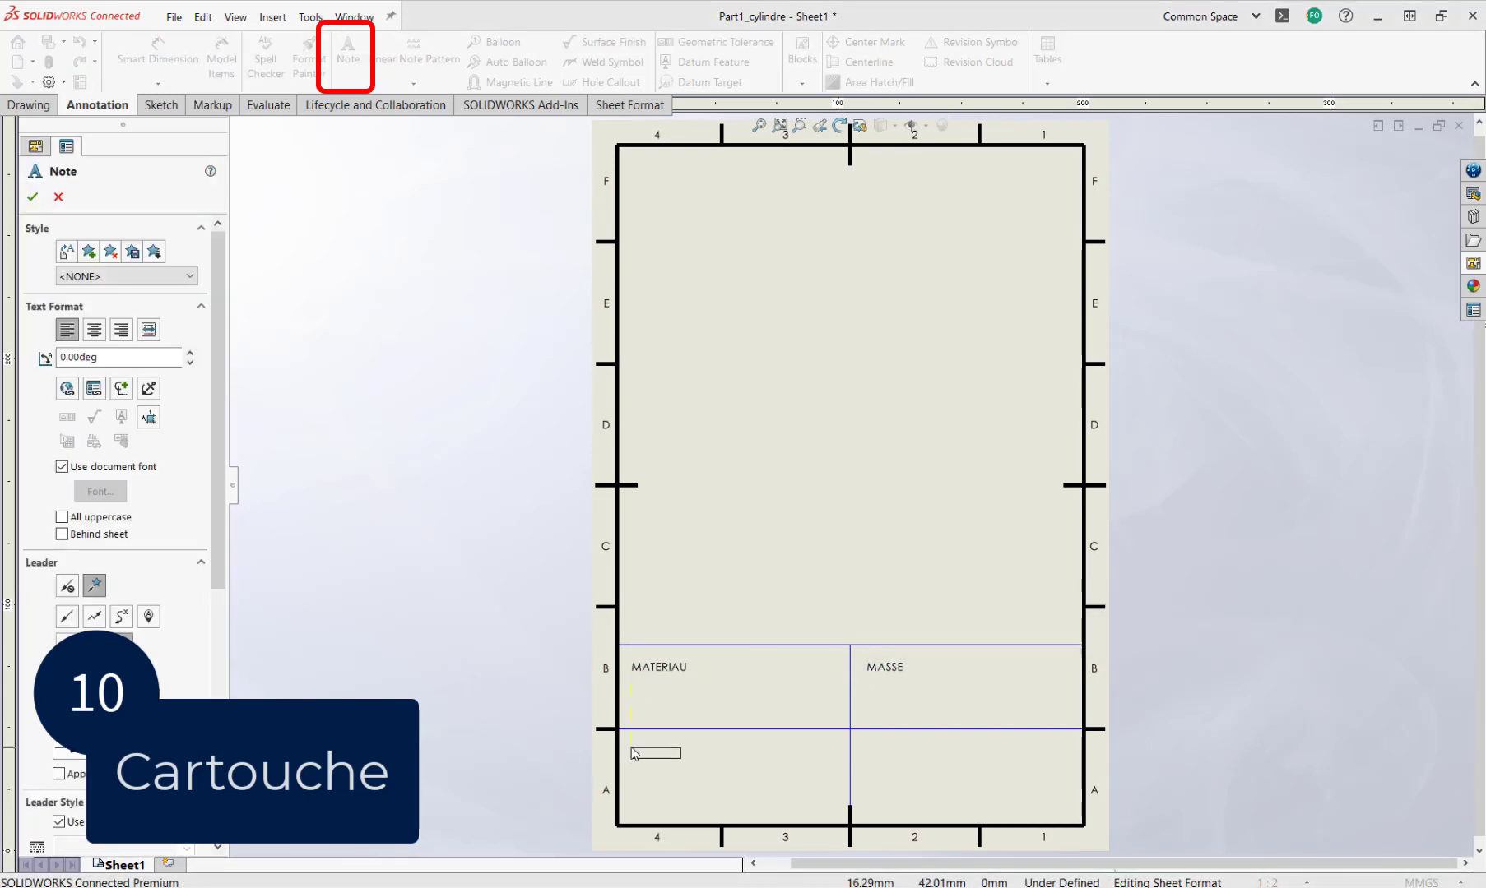
click(634, 752)
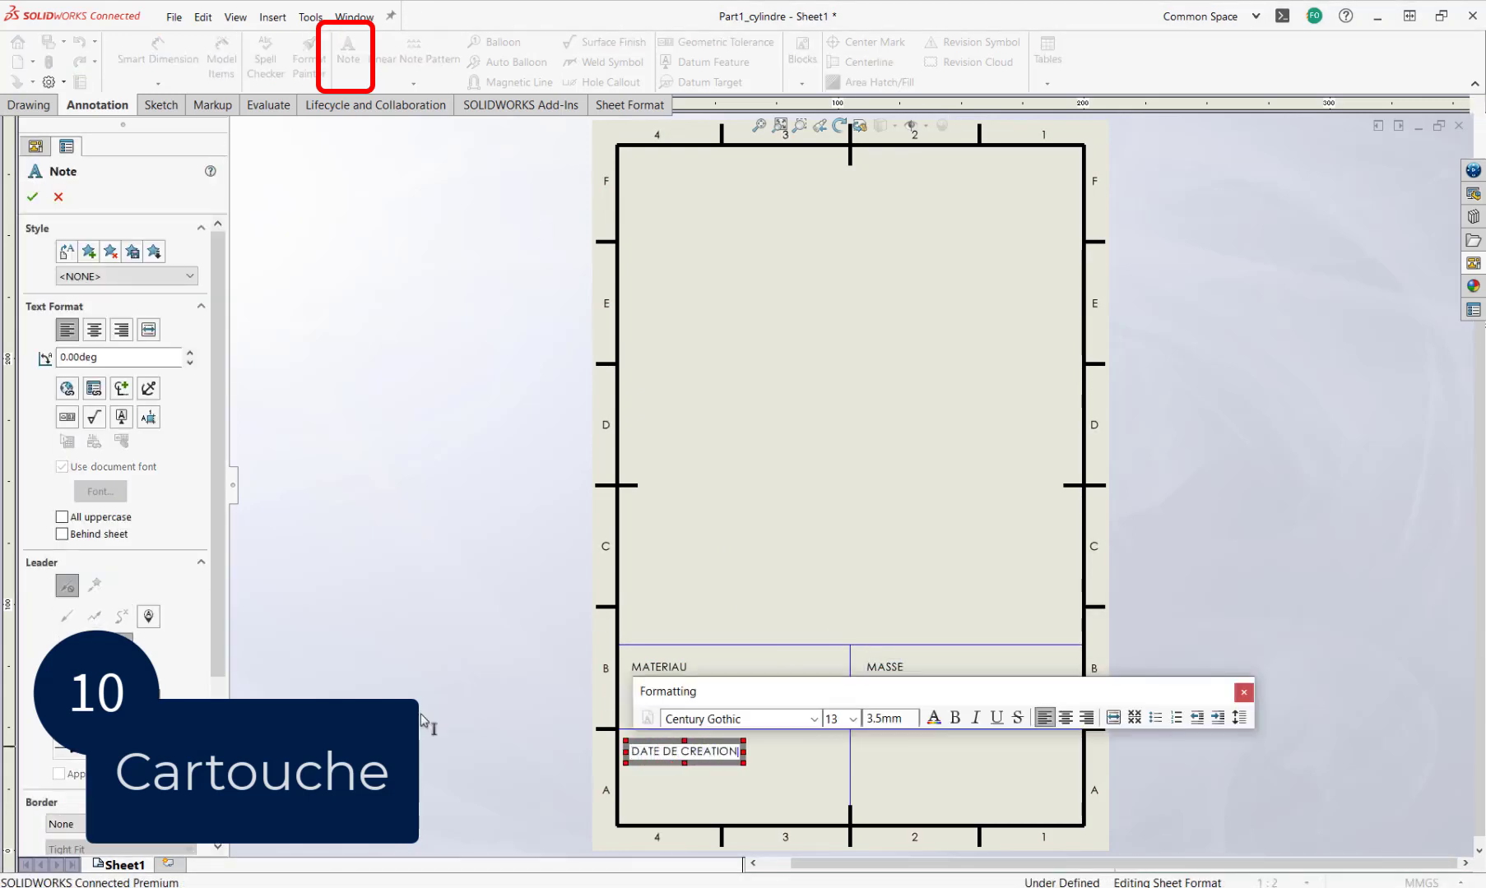
text(DATE DE CREATION)
key(Escape)
click(348, 51)
click(870, 752)
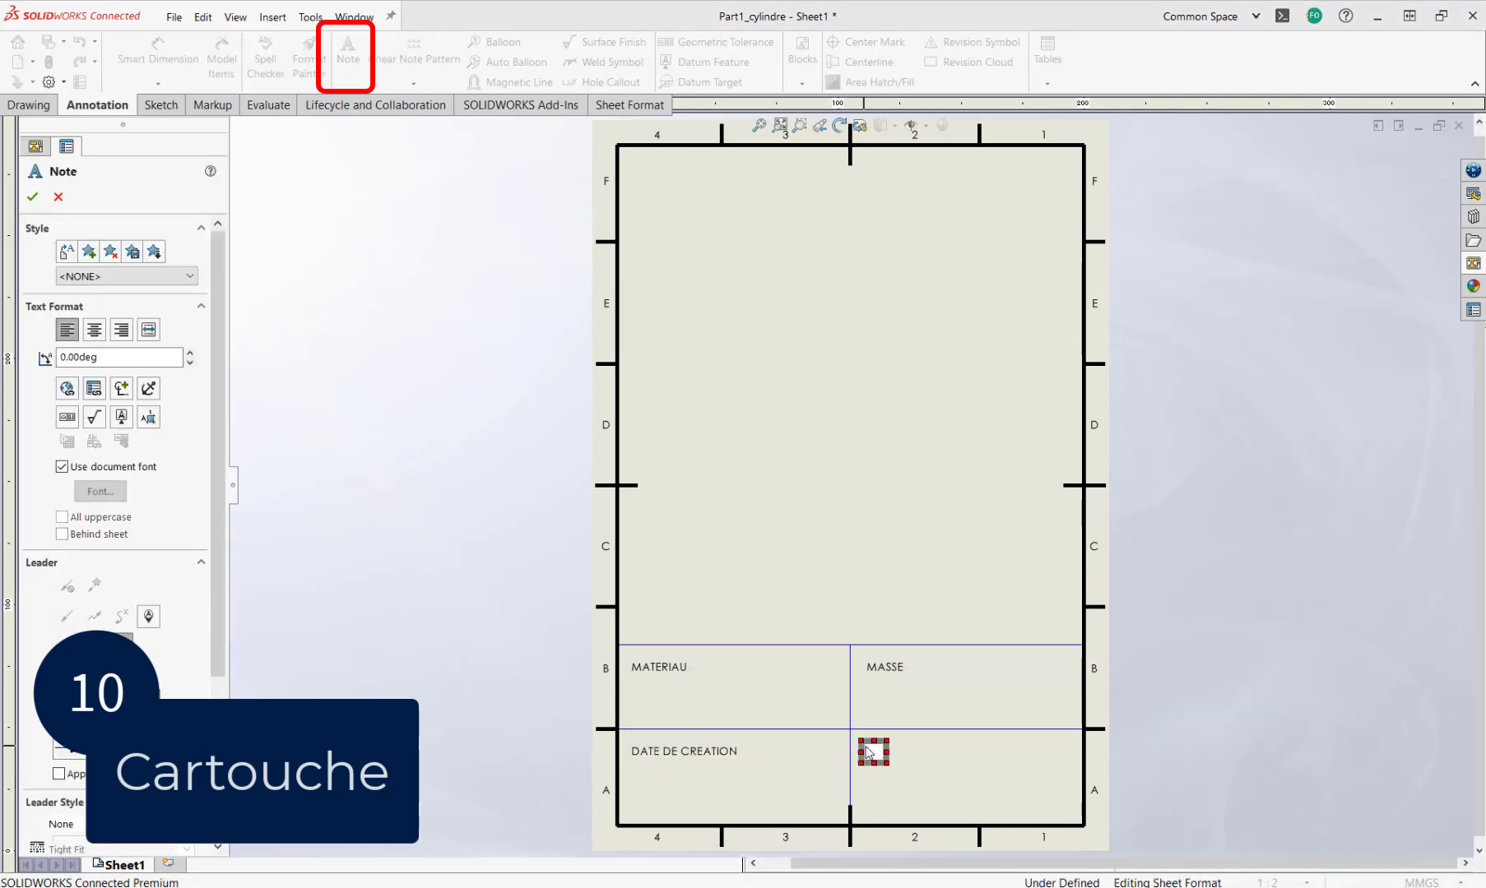
text(MESSAGE)
key(Escape)
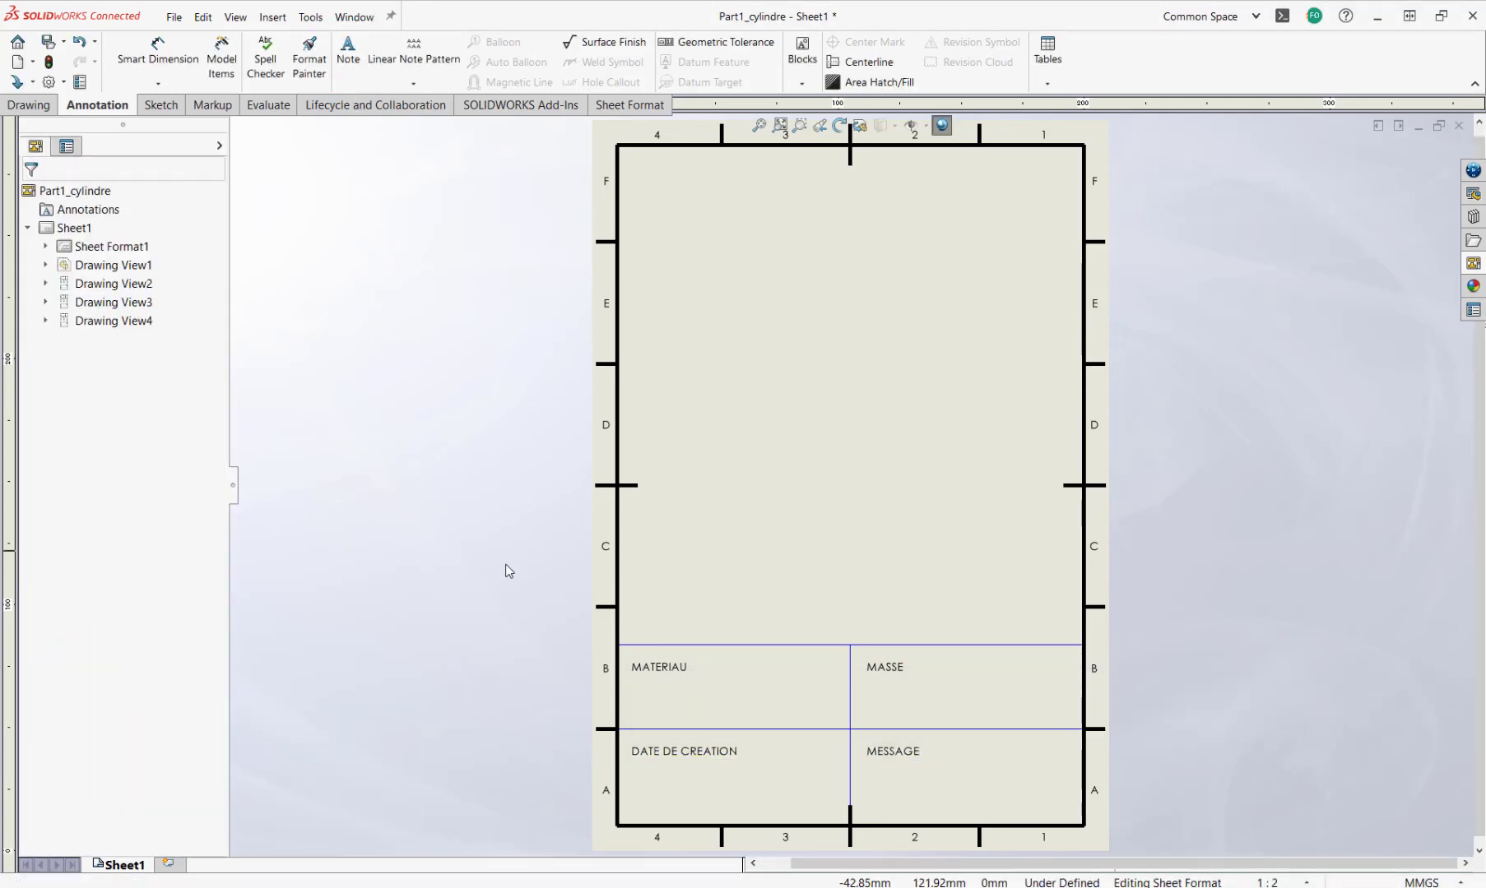
Place a note under the MATERIAU label and link it to the model's Matériau property
click(347, 71)
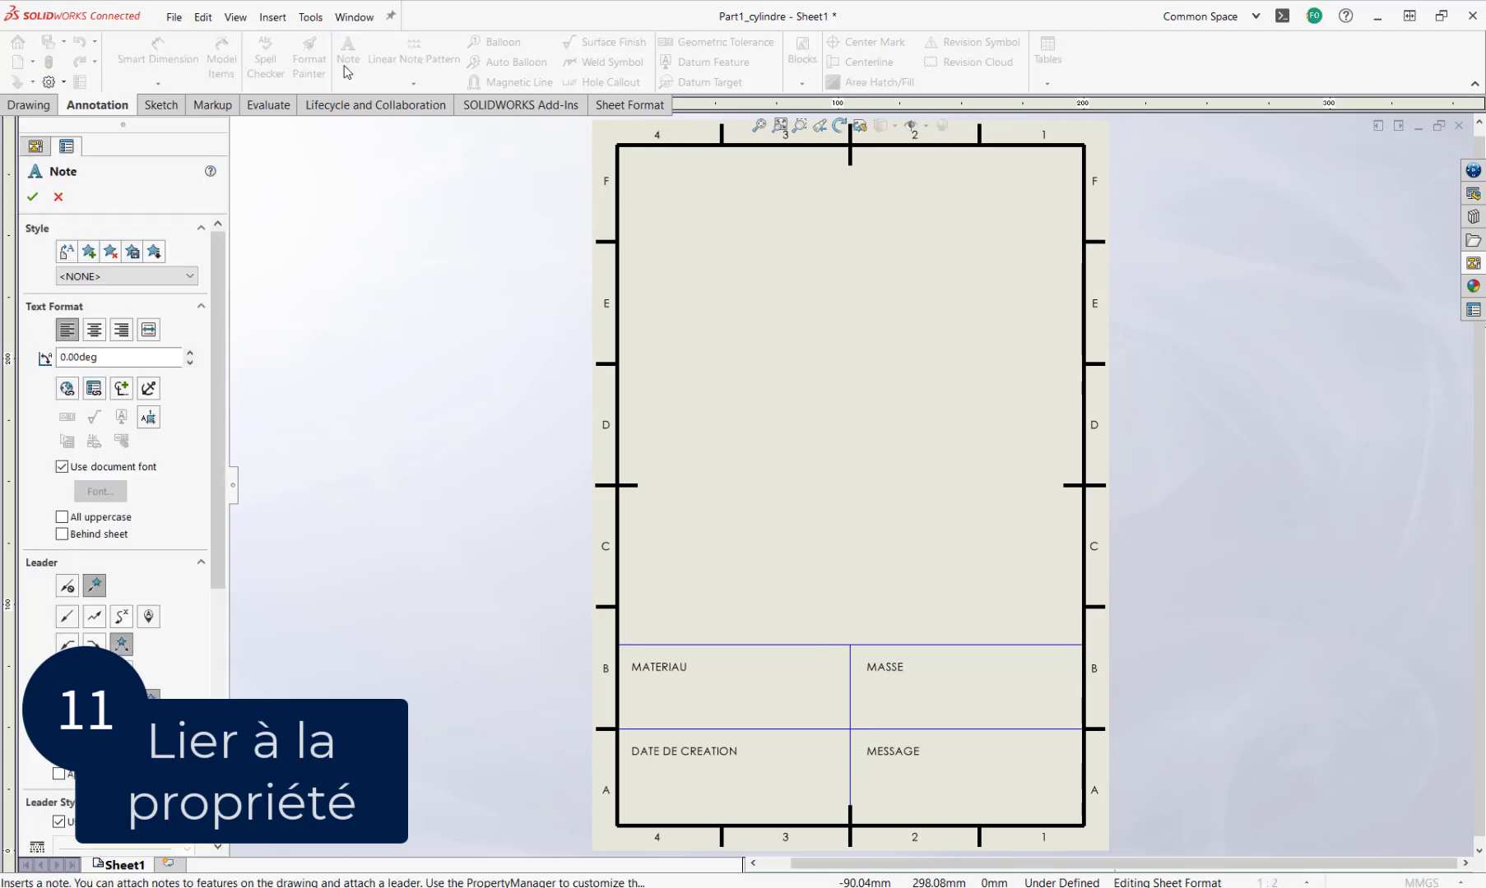
click(672, 703)
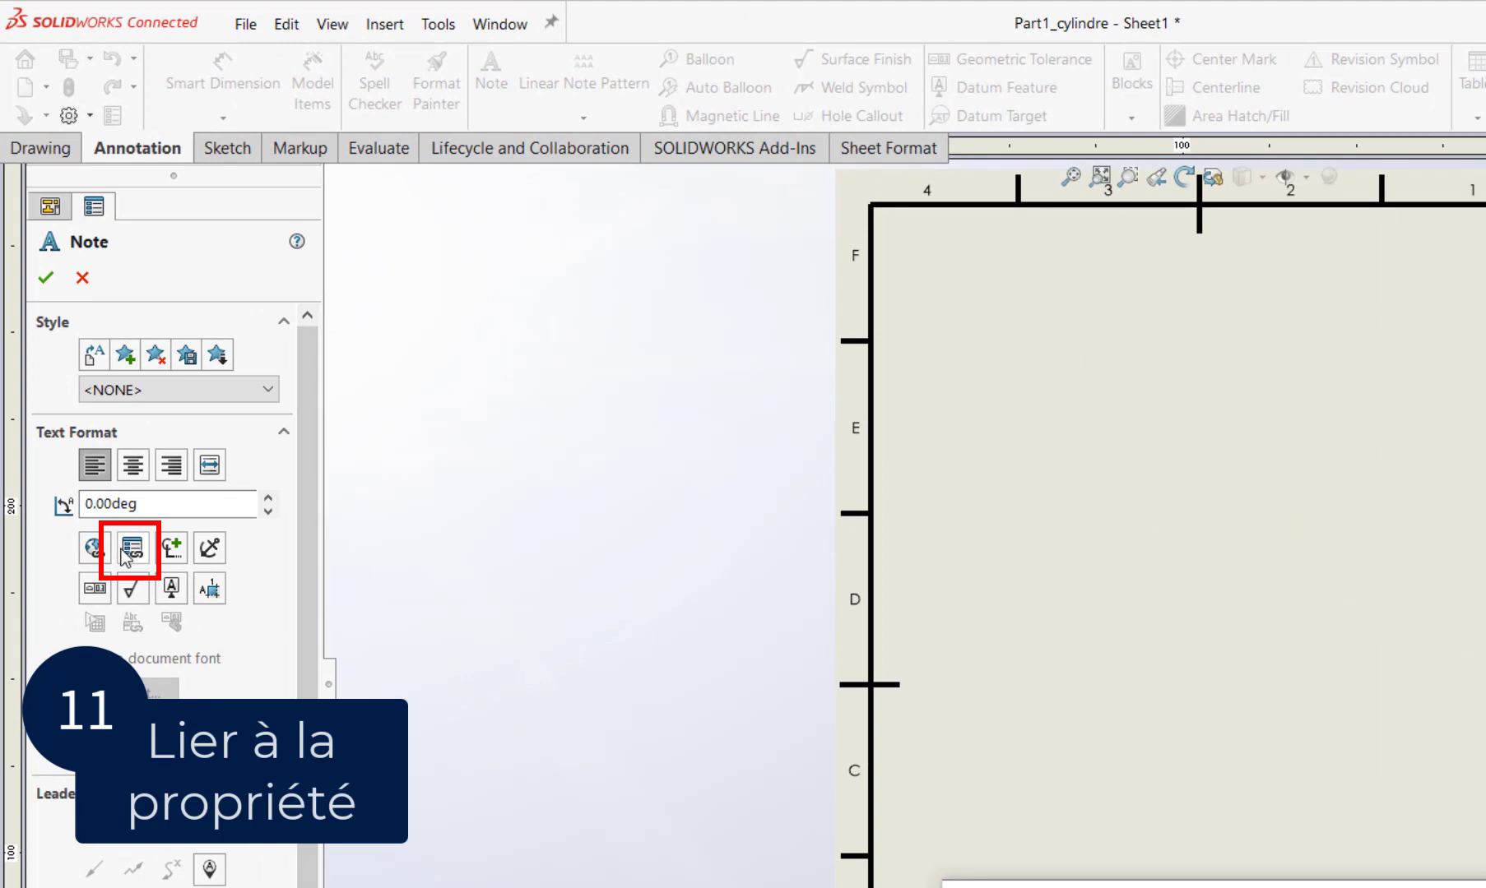
click(126, 552)
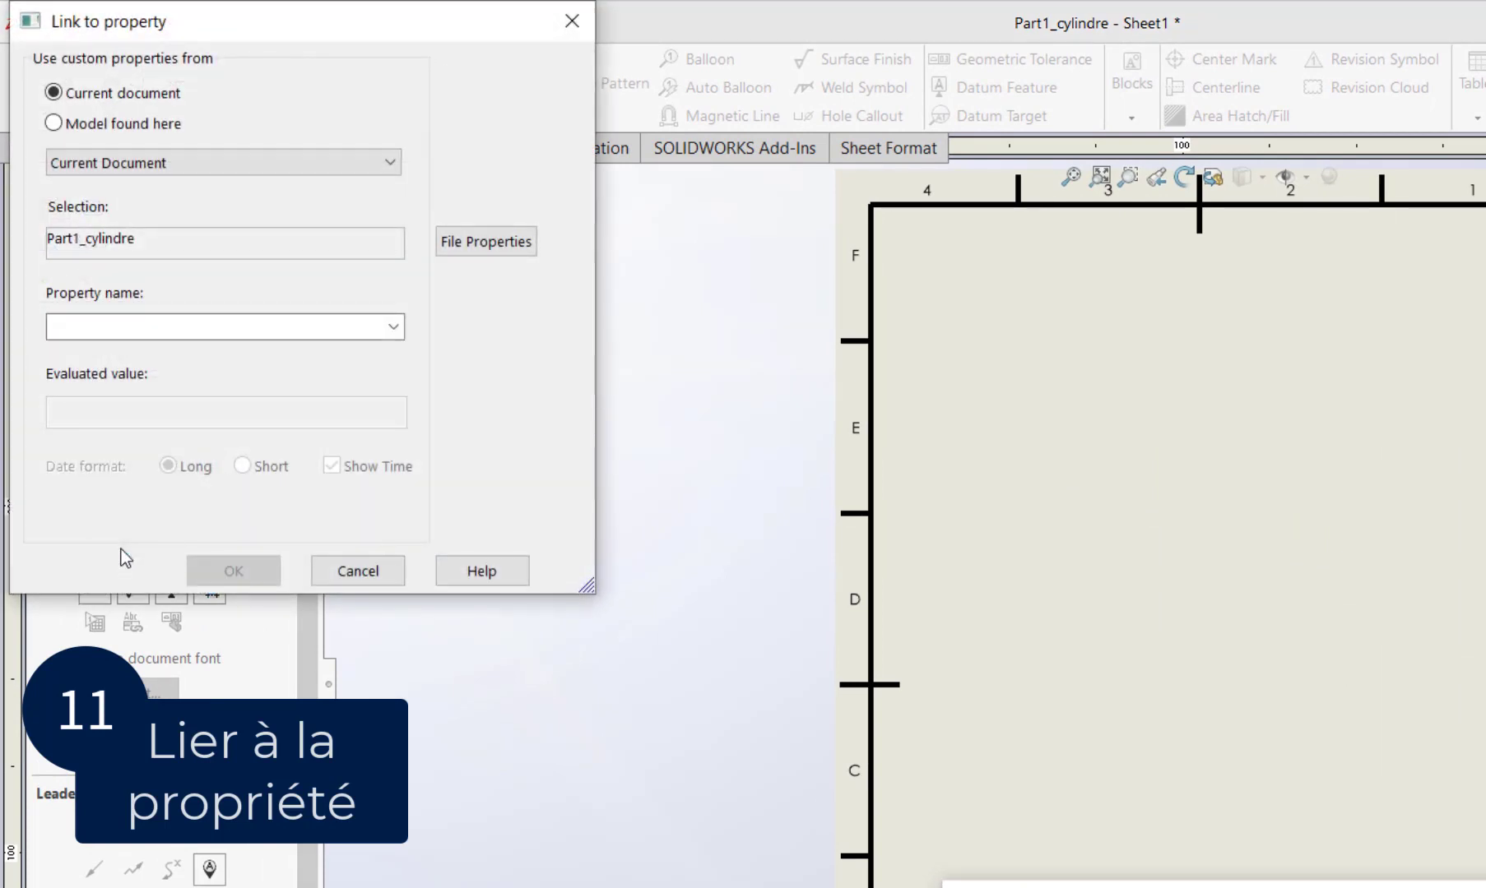
click(92, 125)
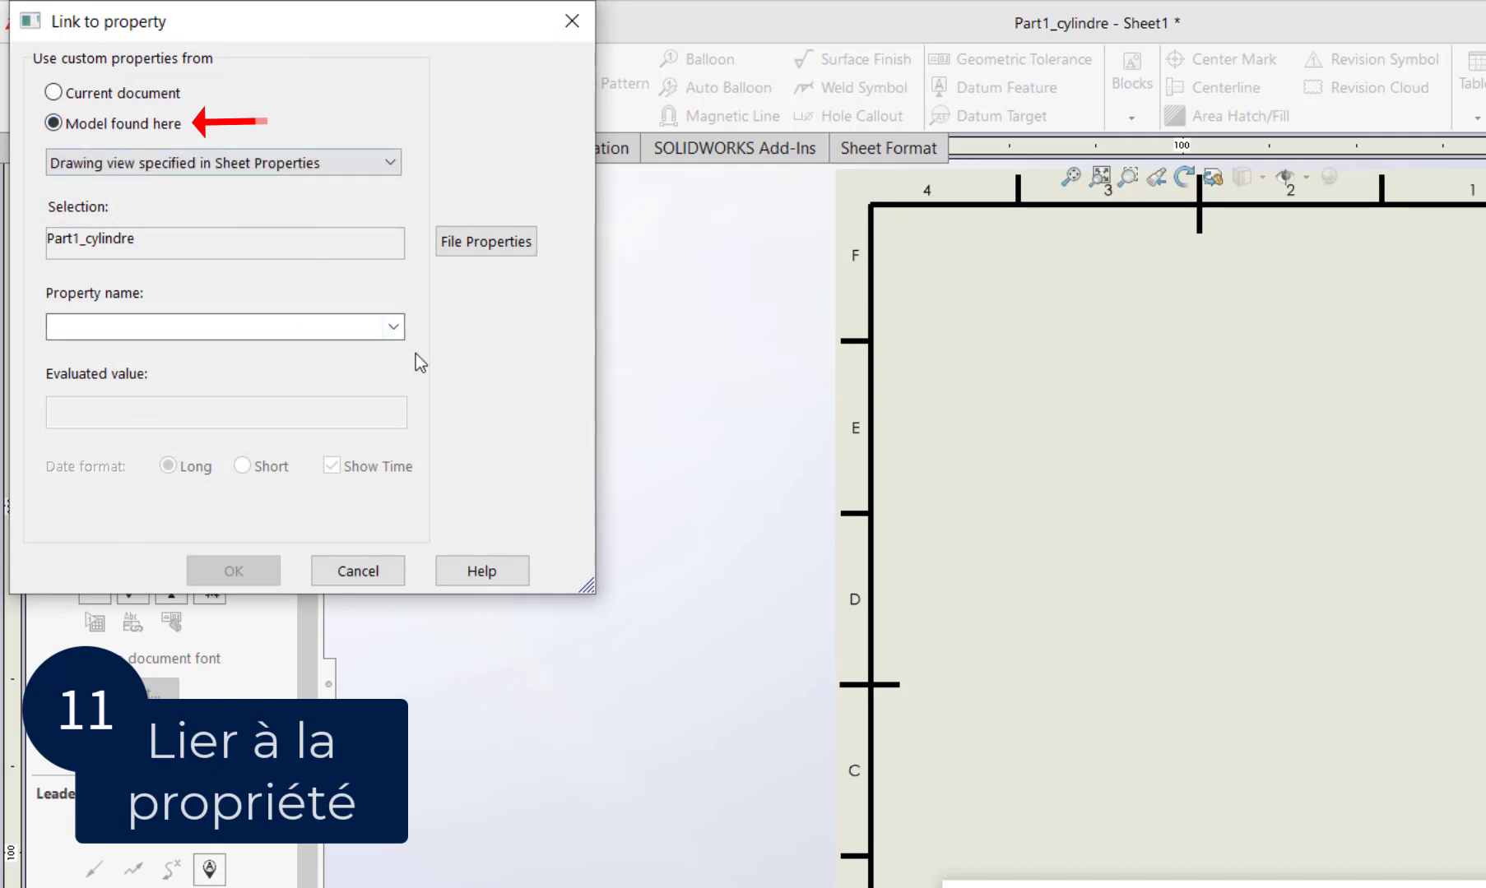
click(394, 326)
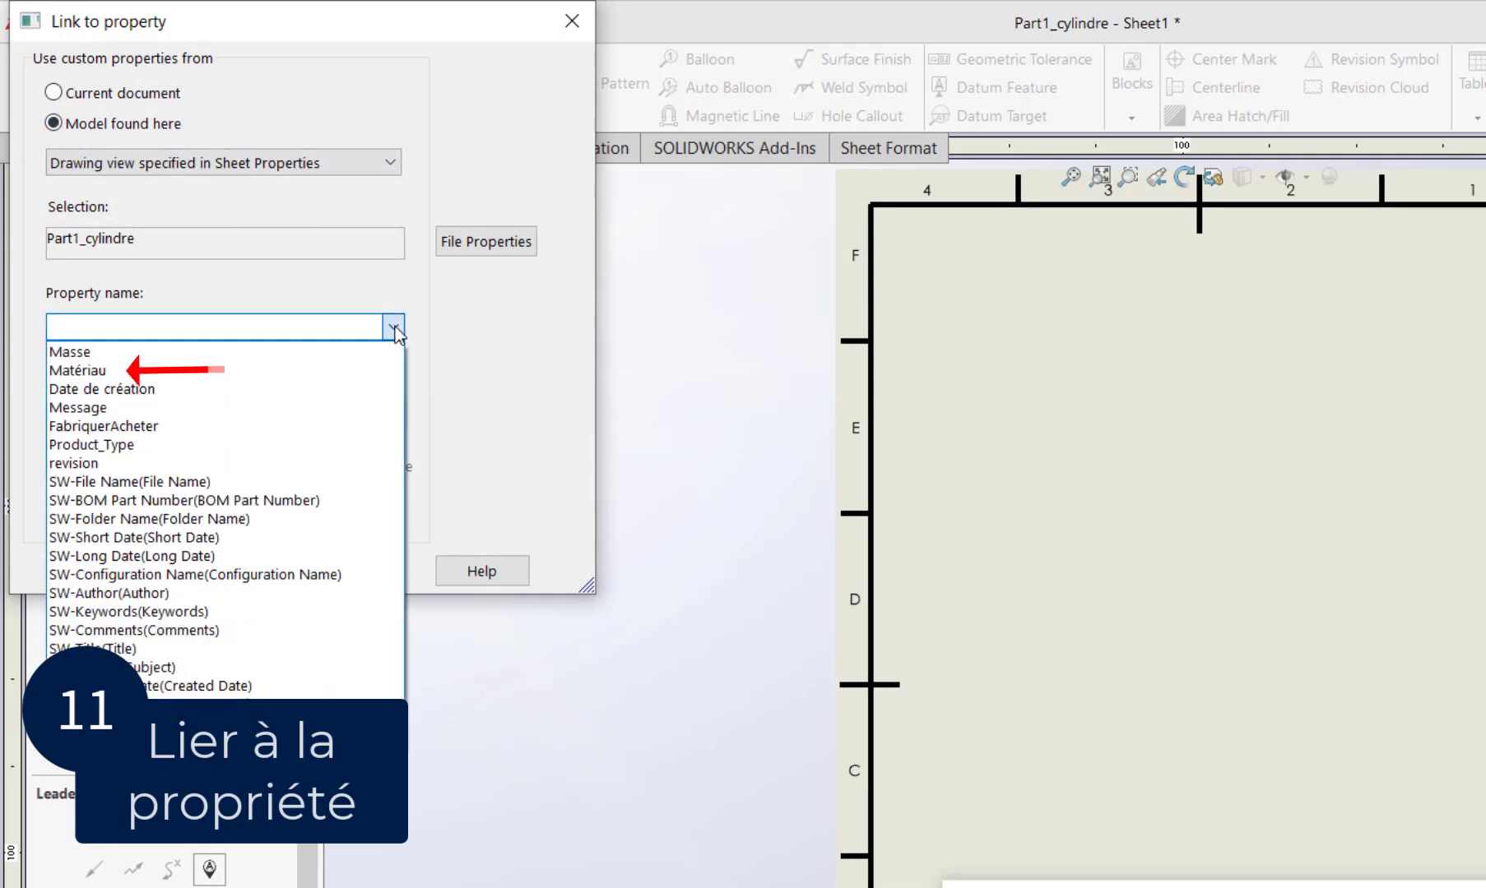
click(99, 370)
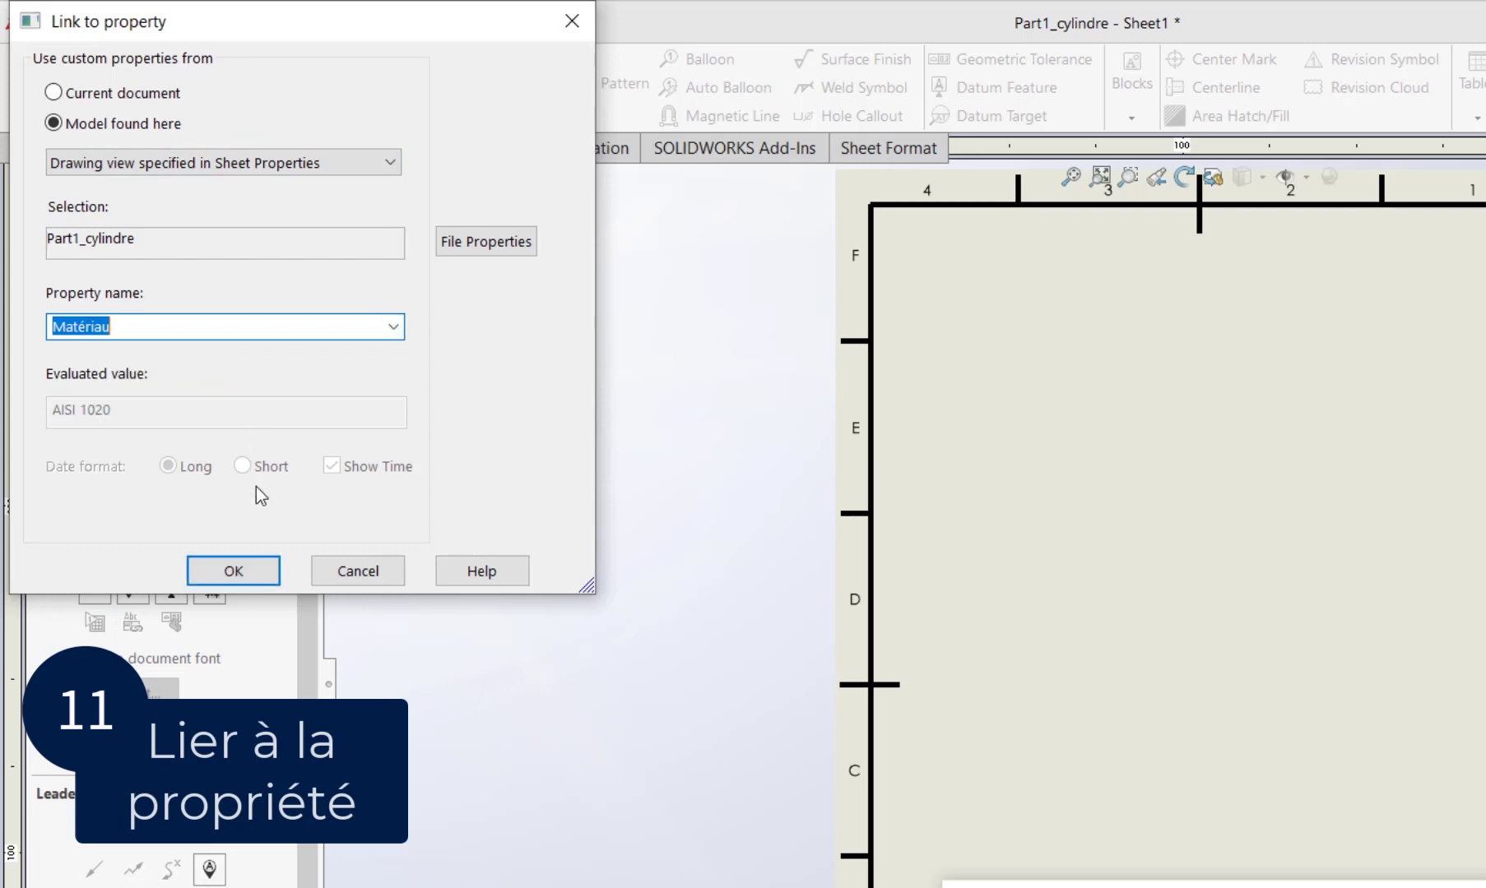
click(225, 570)
click(44, 277)
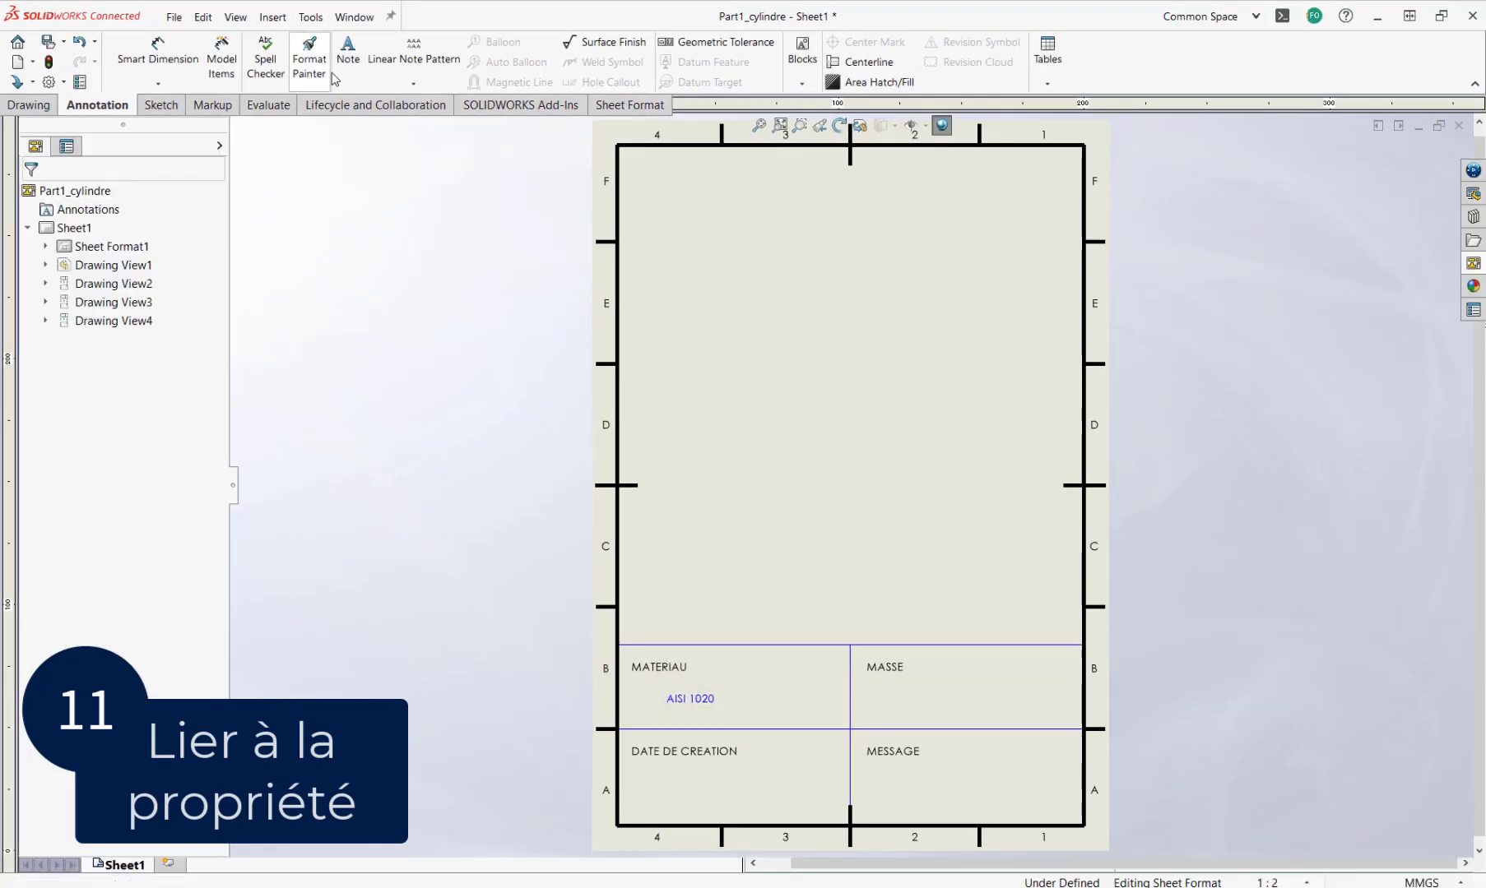
Place a note under the MASSE label and link it to the model's Masse property
click(490, 71)
click(874, 699)
click(94, 389)
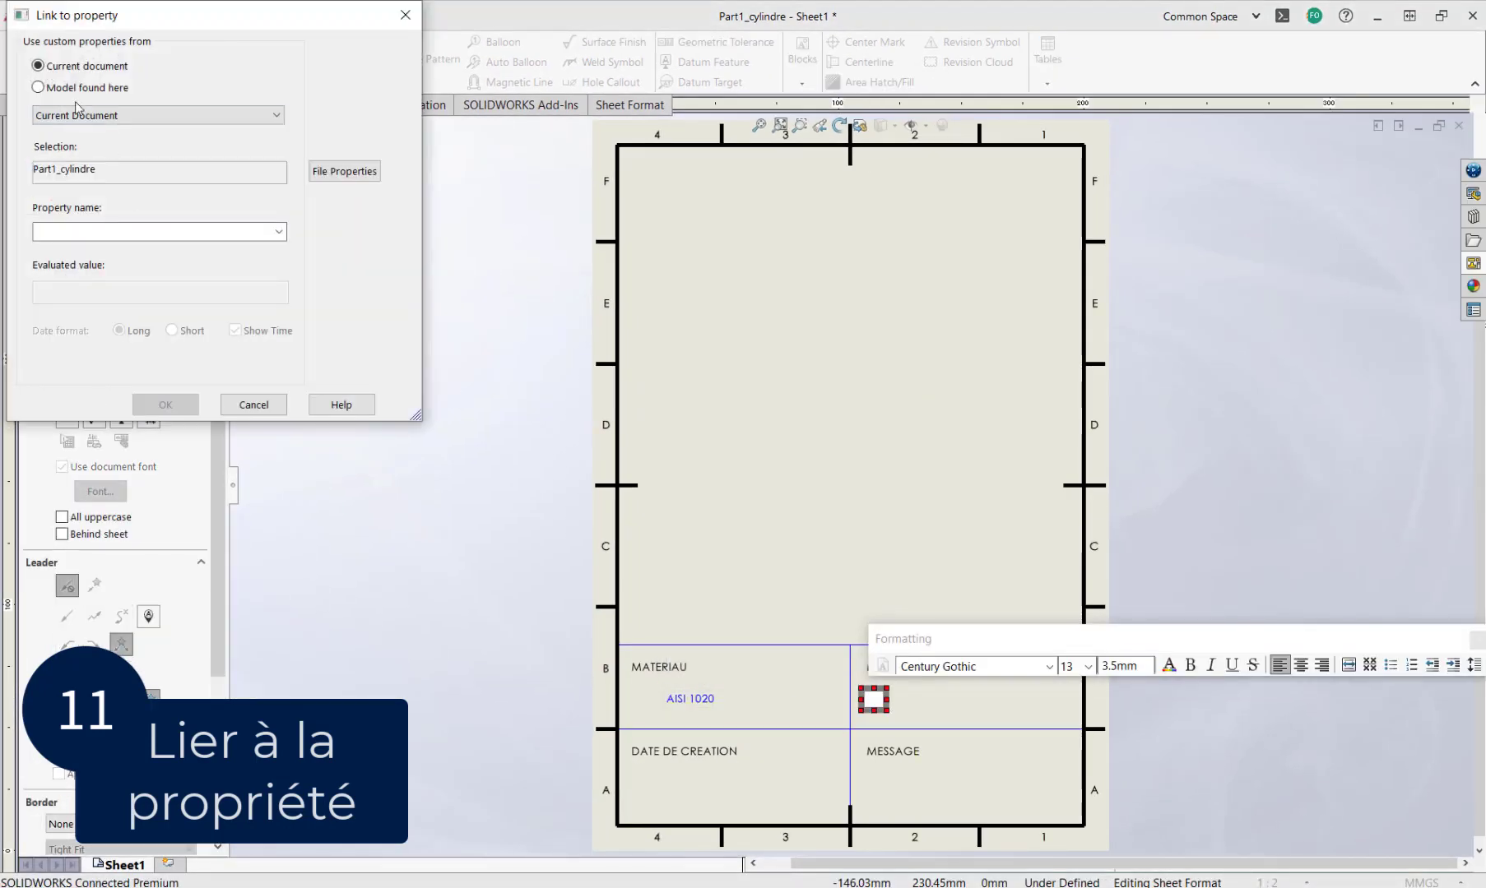
click(280, 235)
click(145, 260)
click(179, 407)
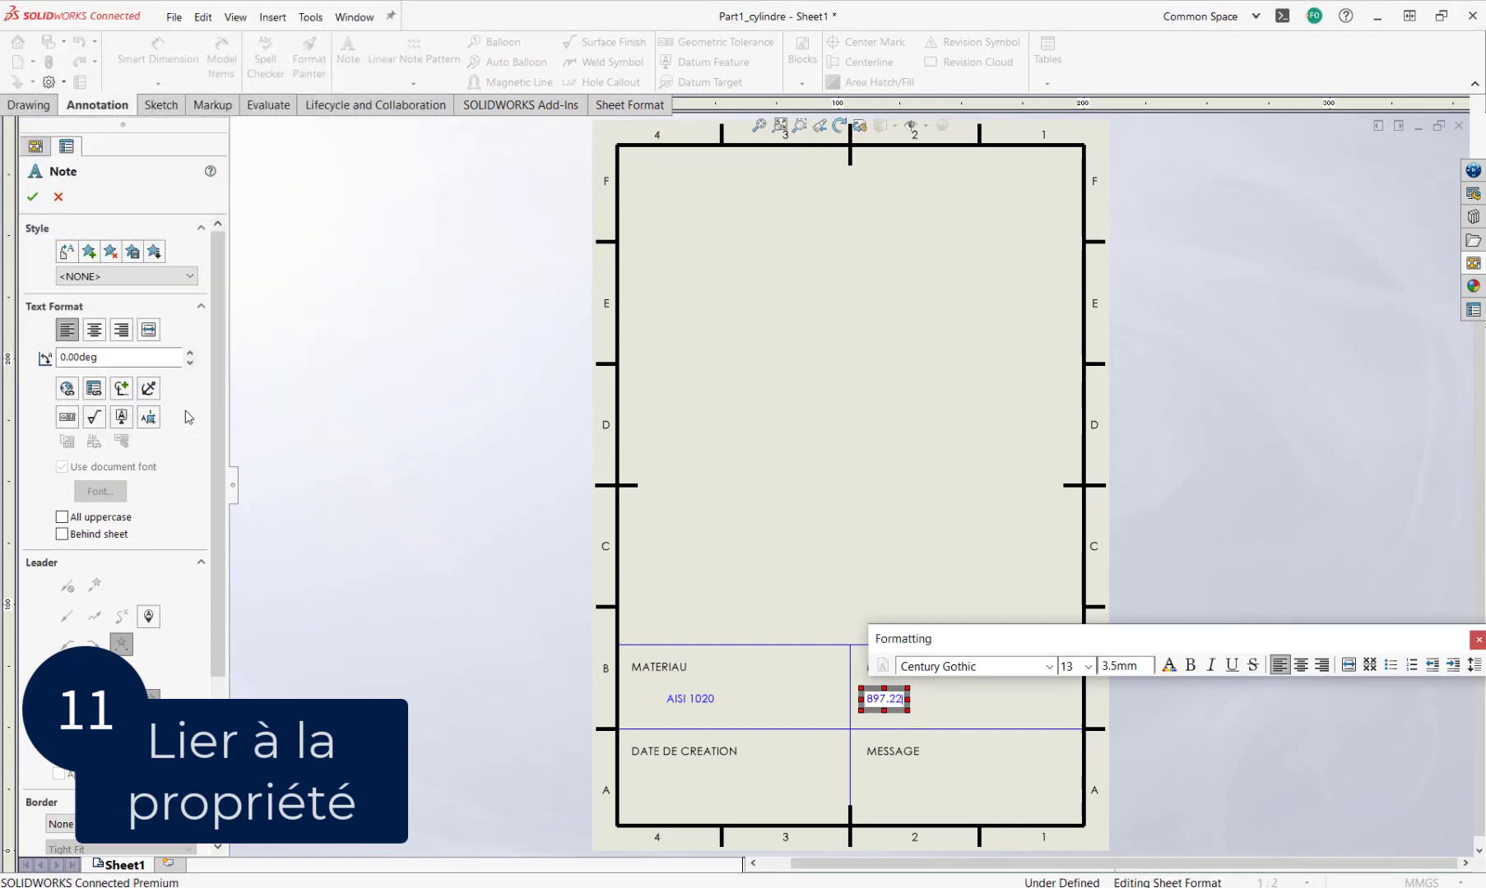
click(35, 201)
Place a note under the DATE DE CREATION label and link it to the model's Date de création property
click(347, 54)
click(663, 781)
click(93, 389)
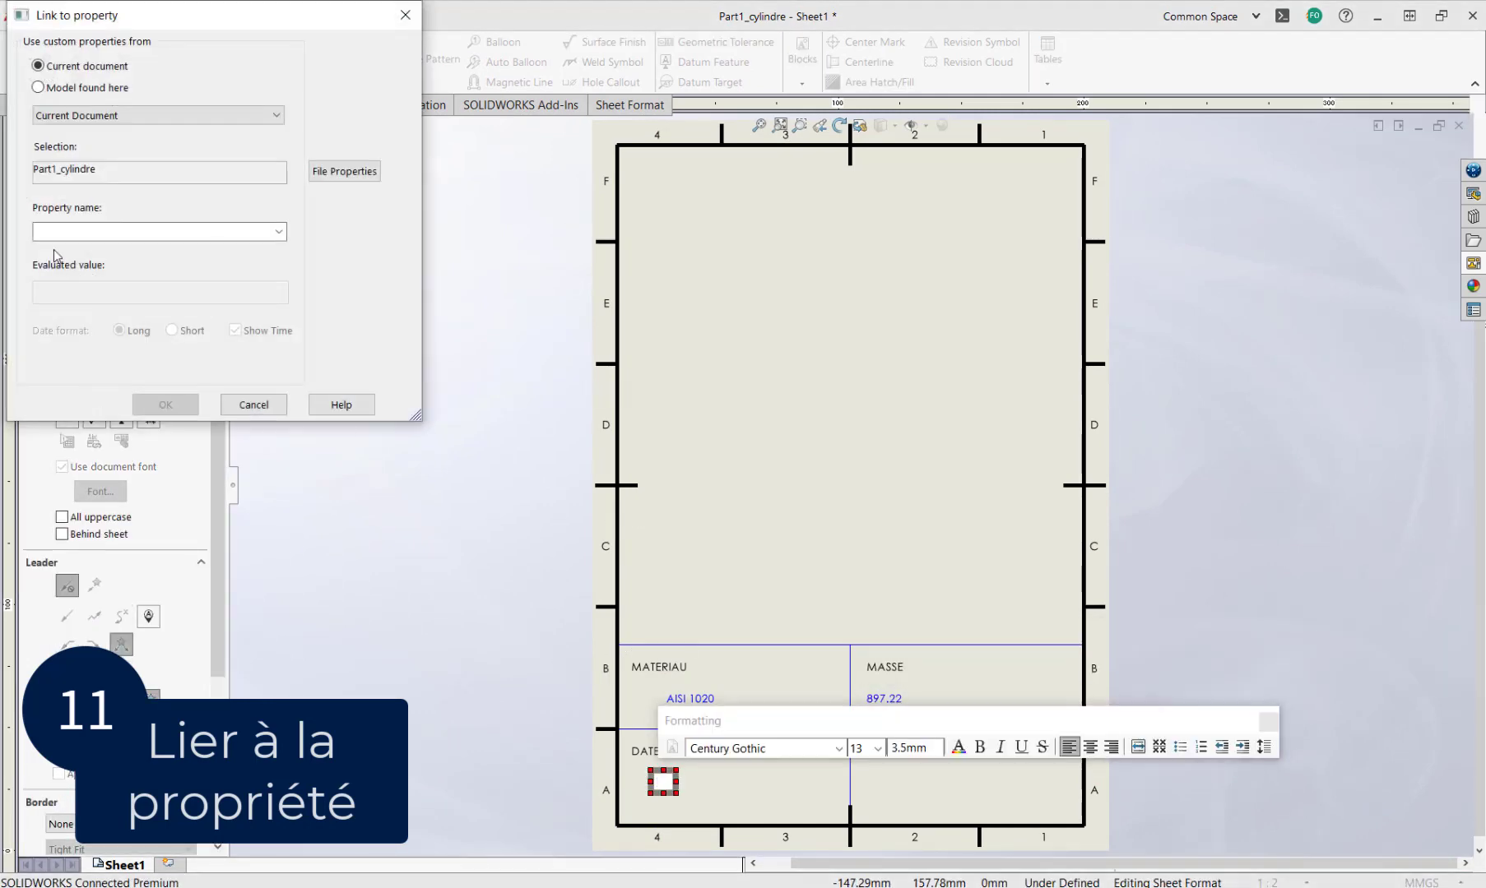
click(39, 87)
click(280, 232)
click(149, 320)
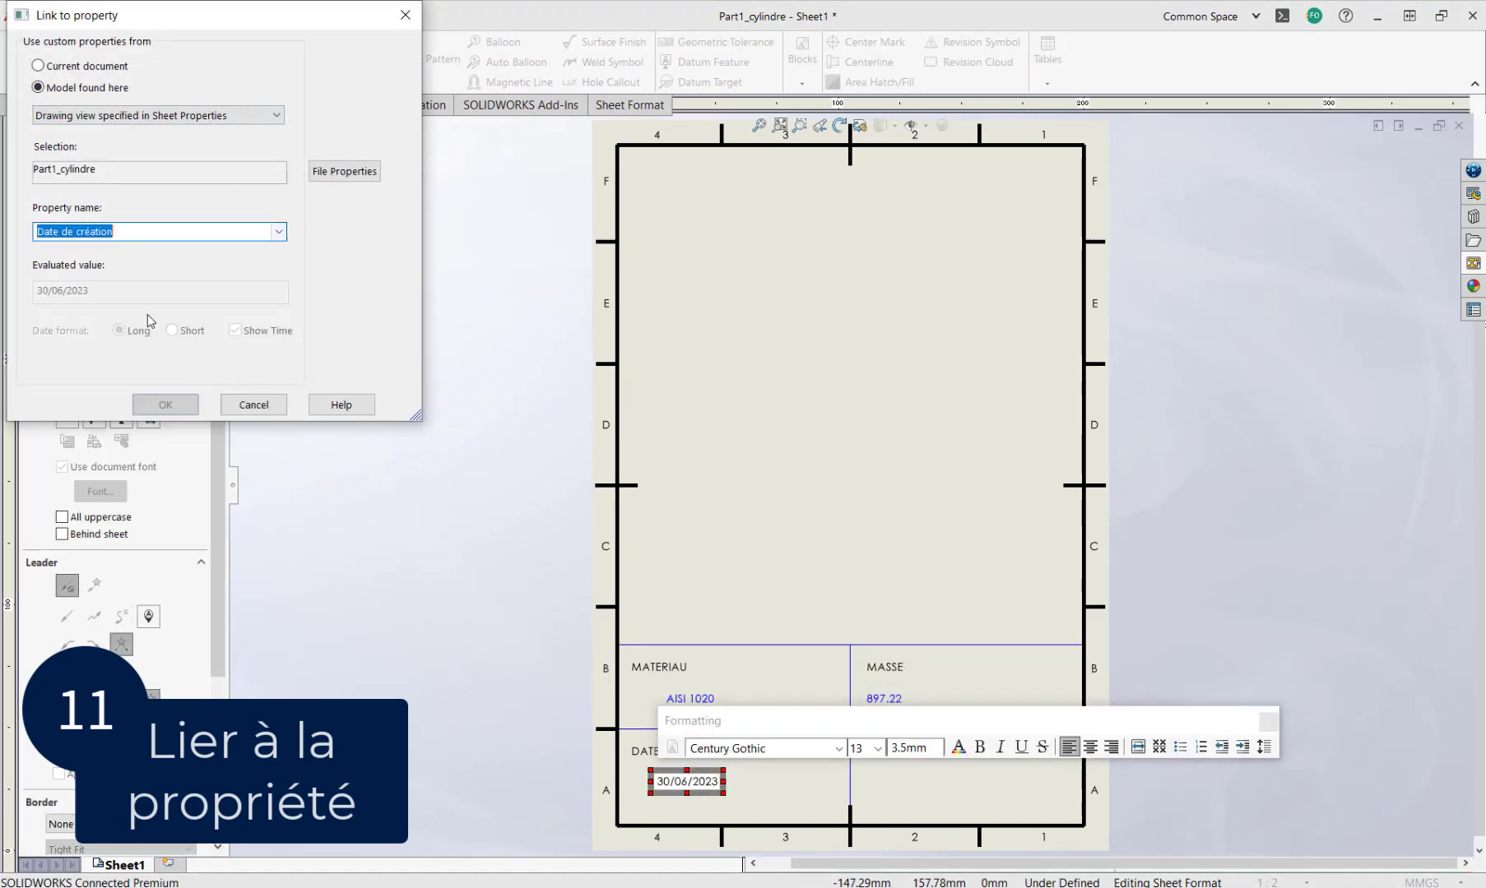
click(165, 404)
click(33, 196)
Place a note under the MESSAGE label and link it to the model's message property
click(348, 53)
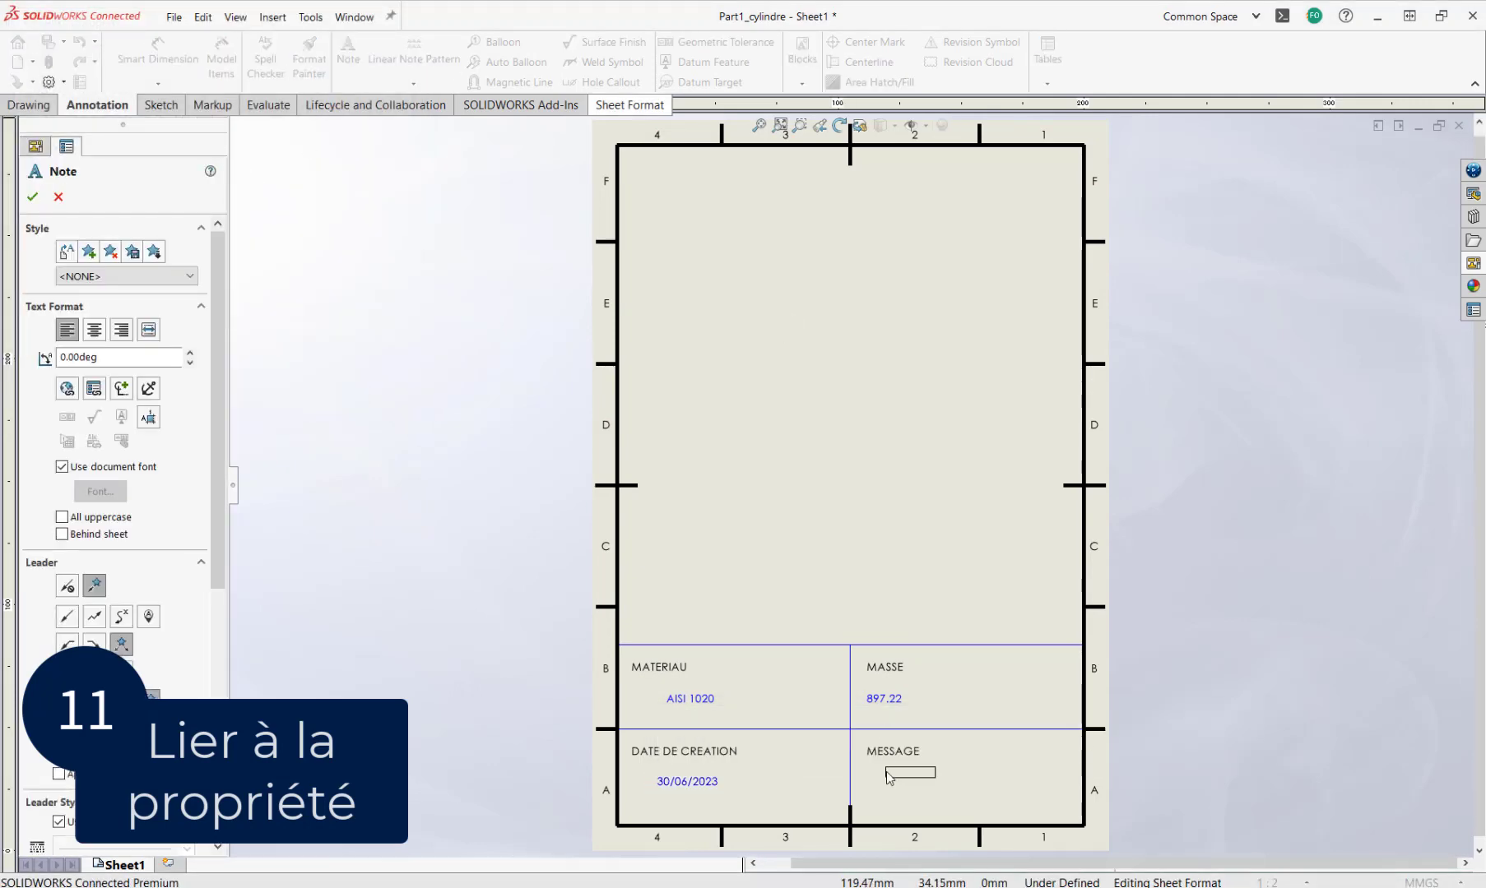
click(889, 777)
click(94, 388)
click(39, 87)
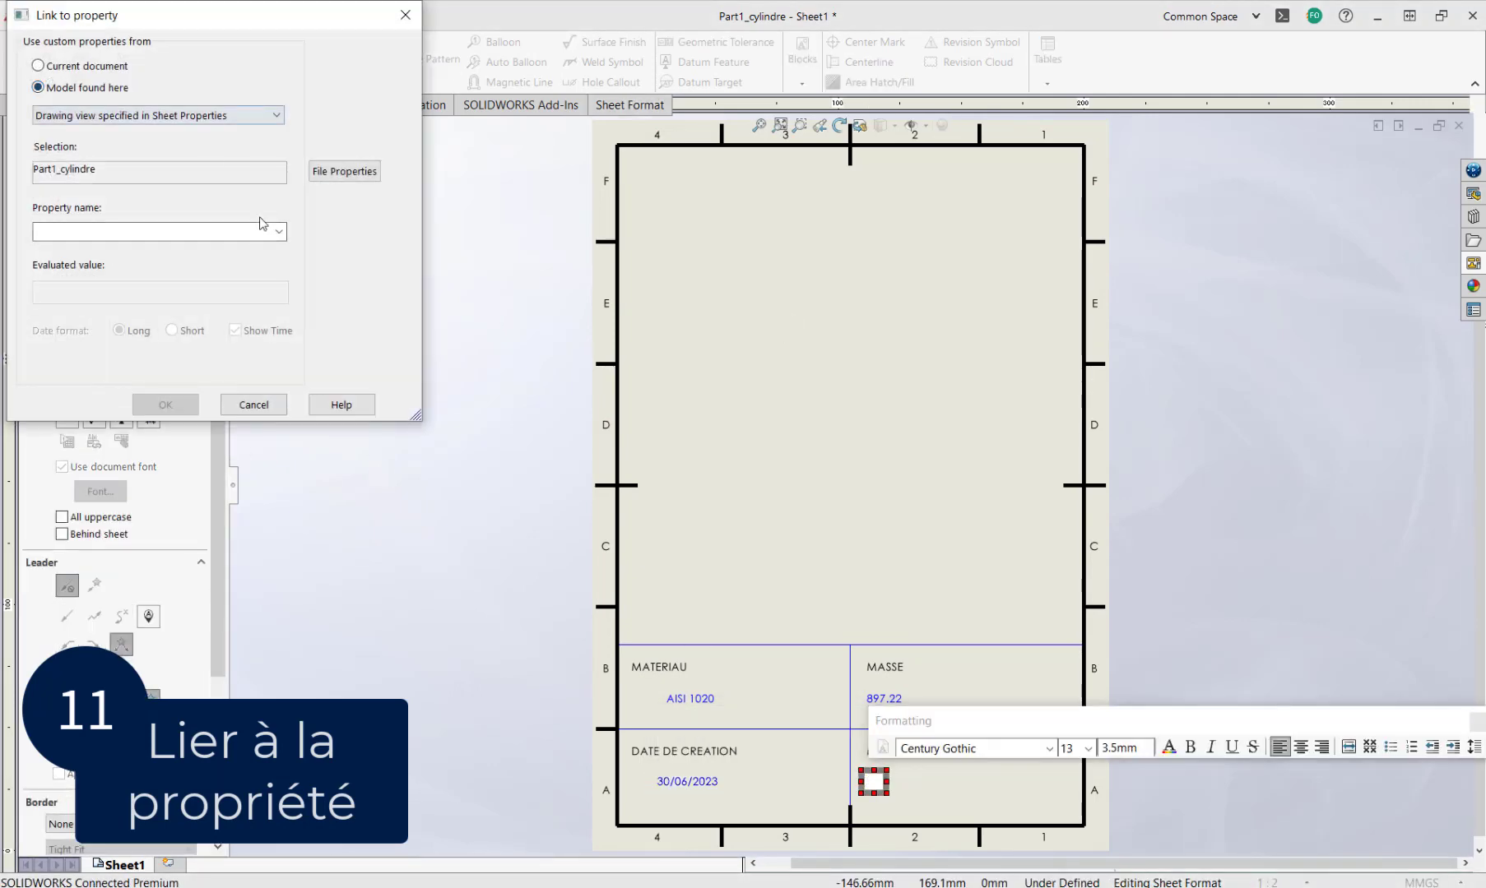
click(261, 223)
click(99, 290)
click(165, 404)
click(32, 199)
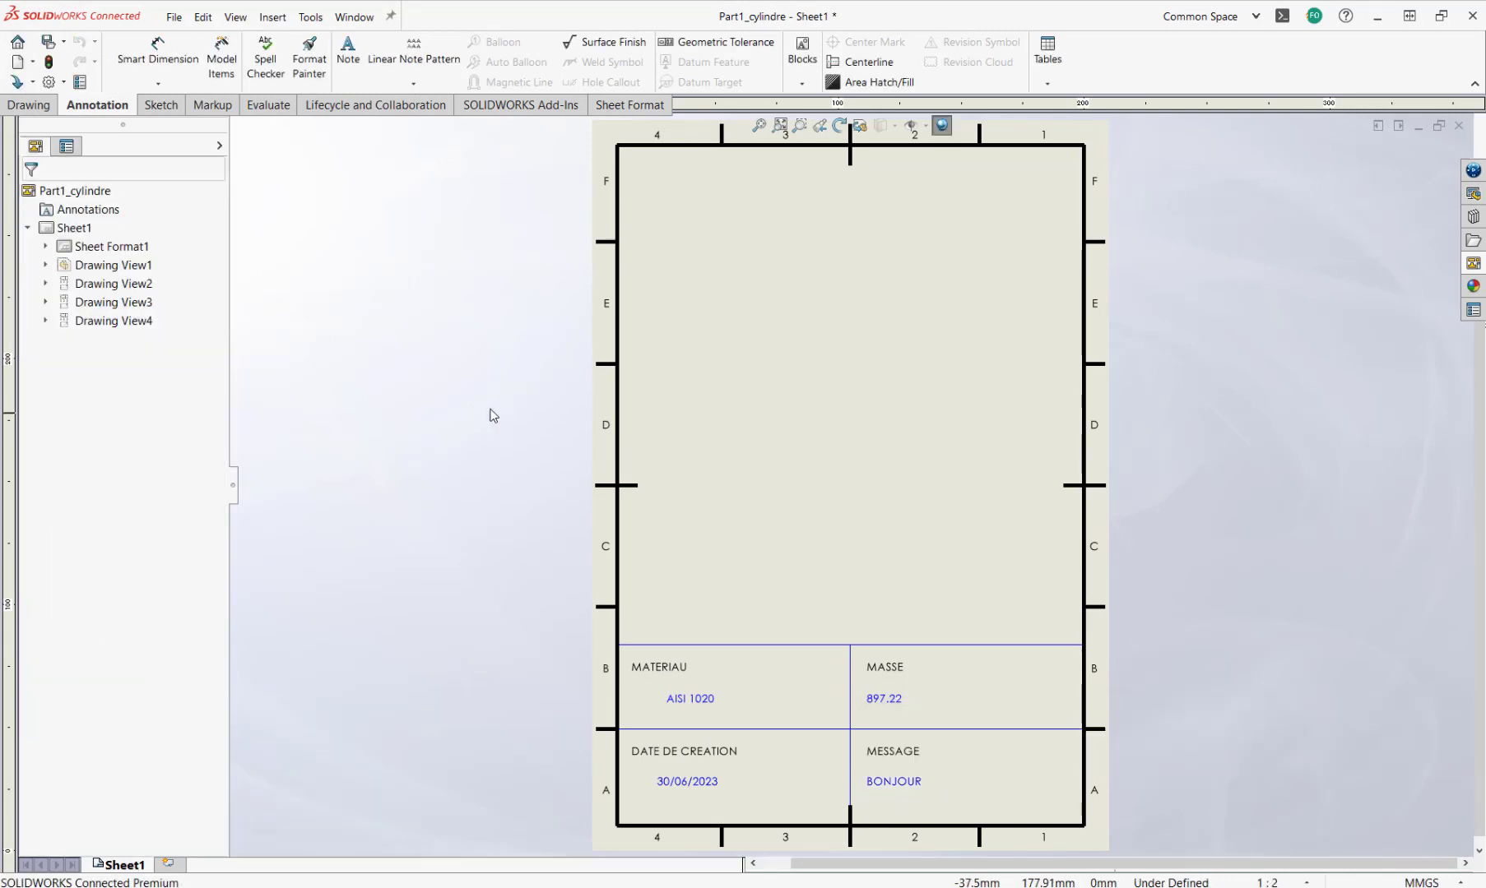
Finish editing the sheet format and publish the drawing as a Drawing Templates (*.drwdot) file named PERSO in the templates folder
click(625, 105)
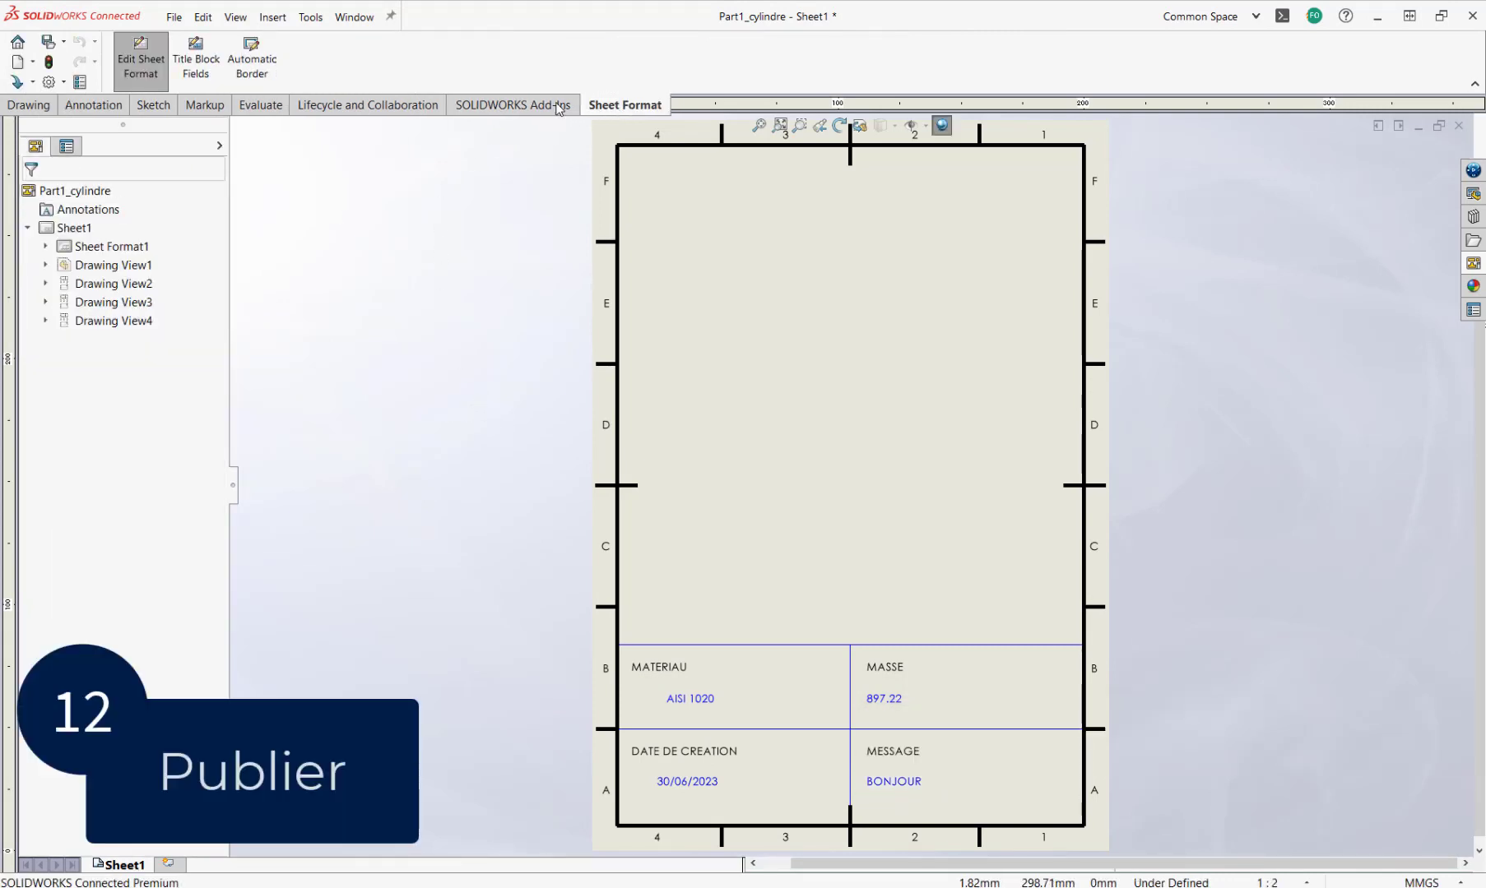
click(121, 81)
click(175, 17)
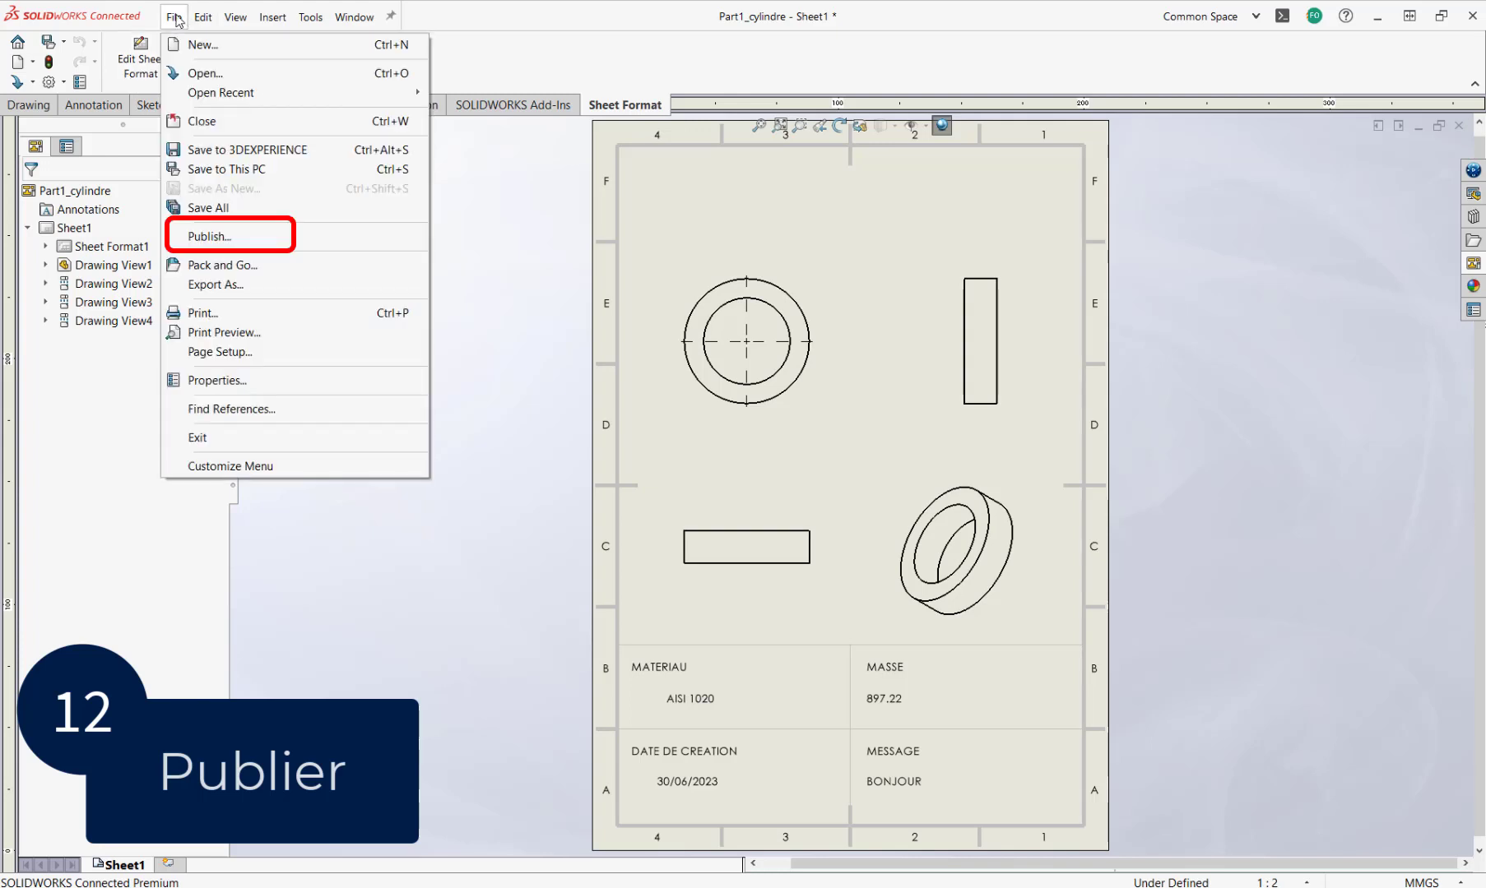
click(239, 239)
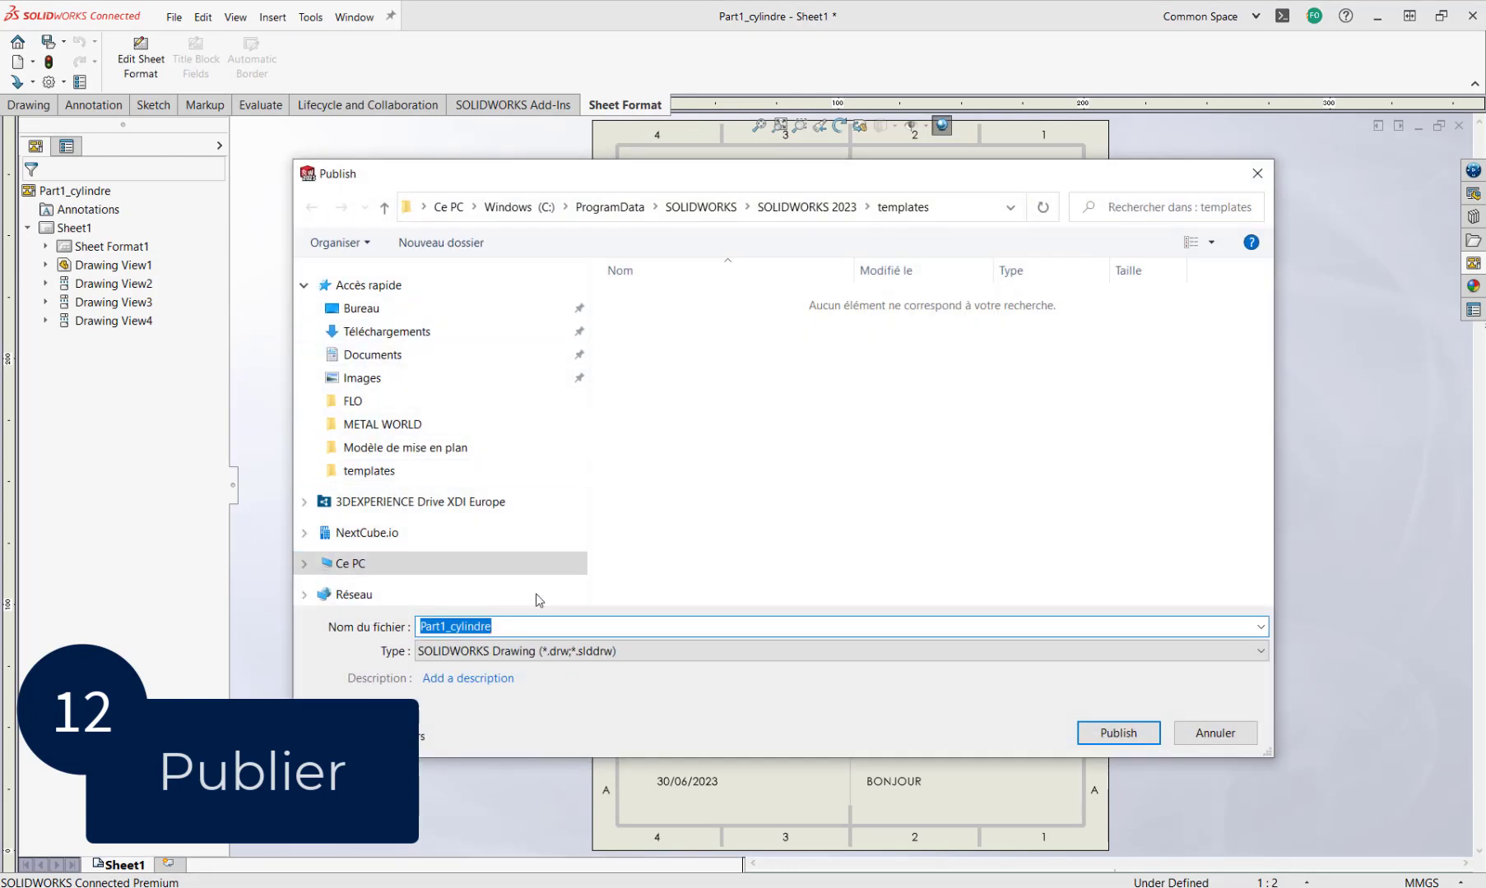
click(553, 650)
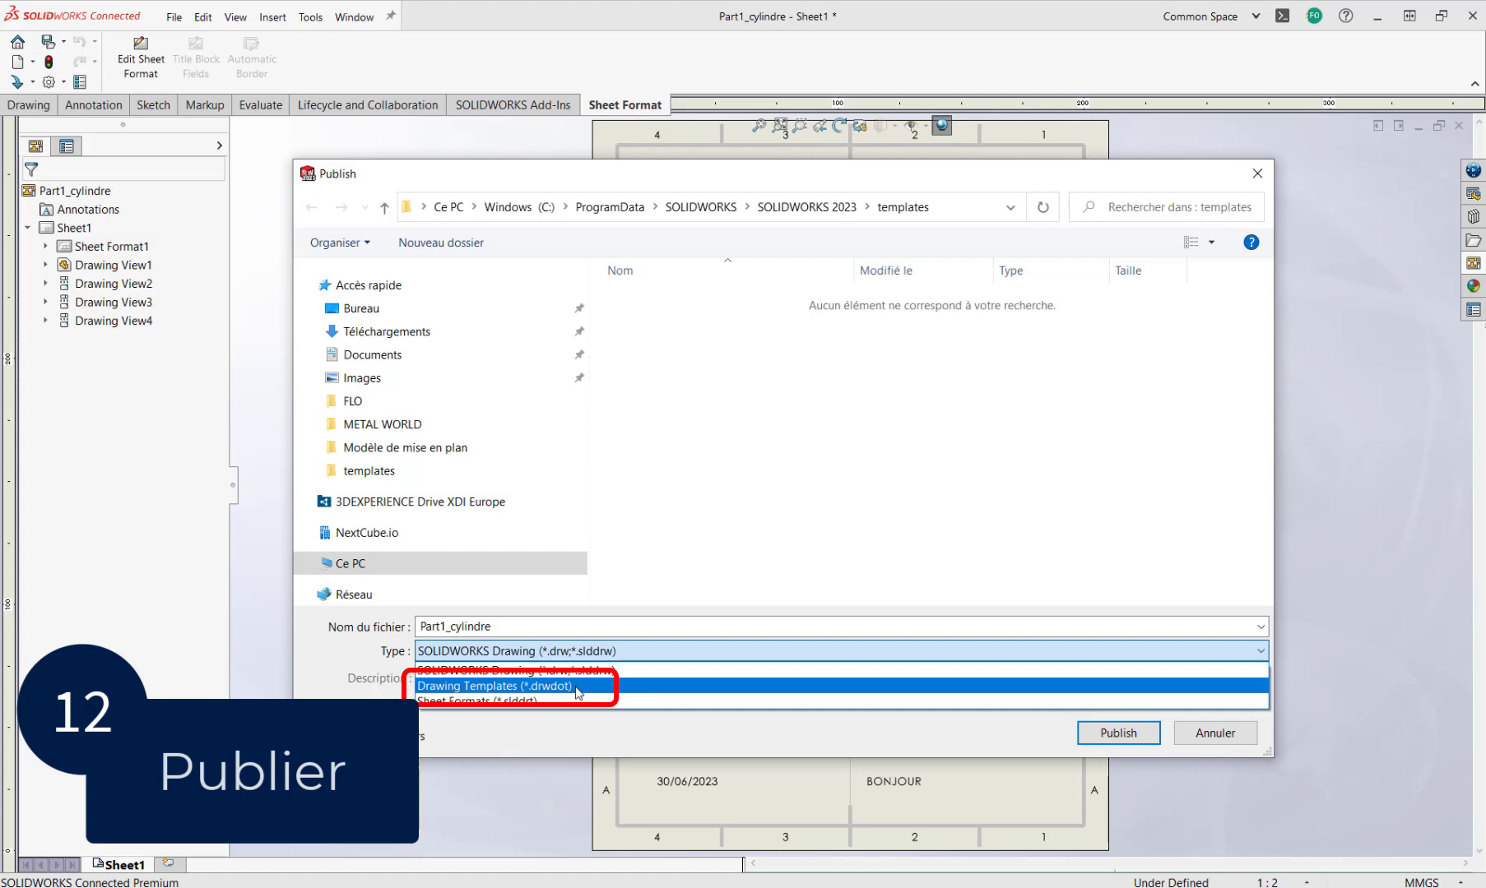
click(576, 686)
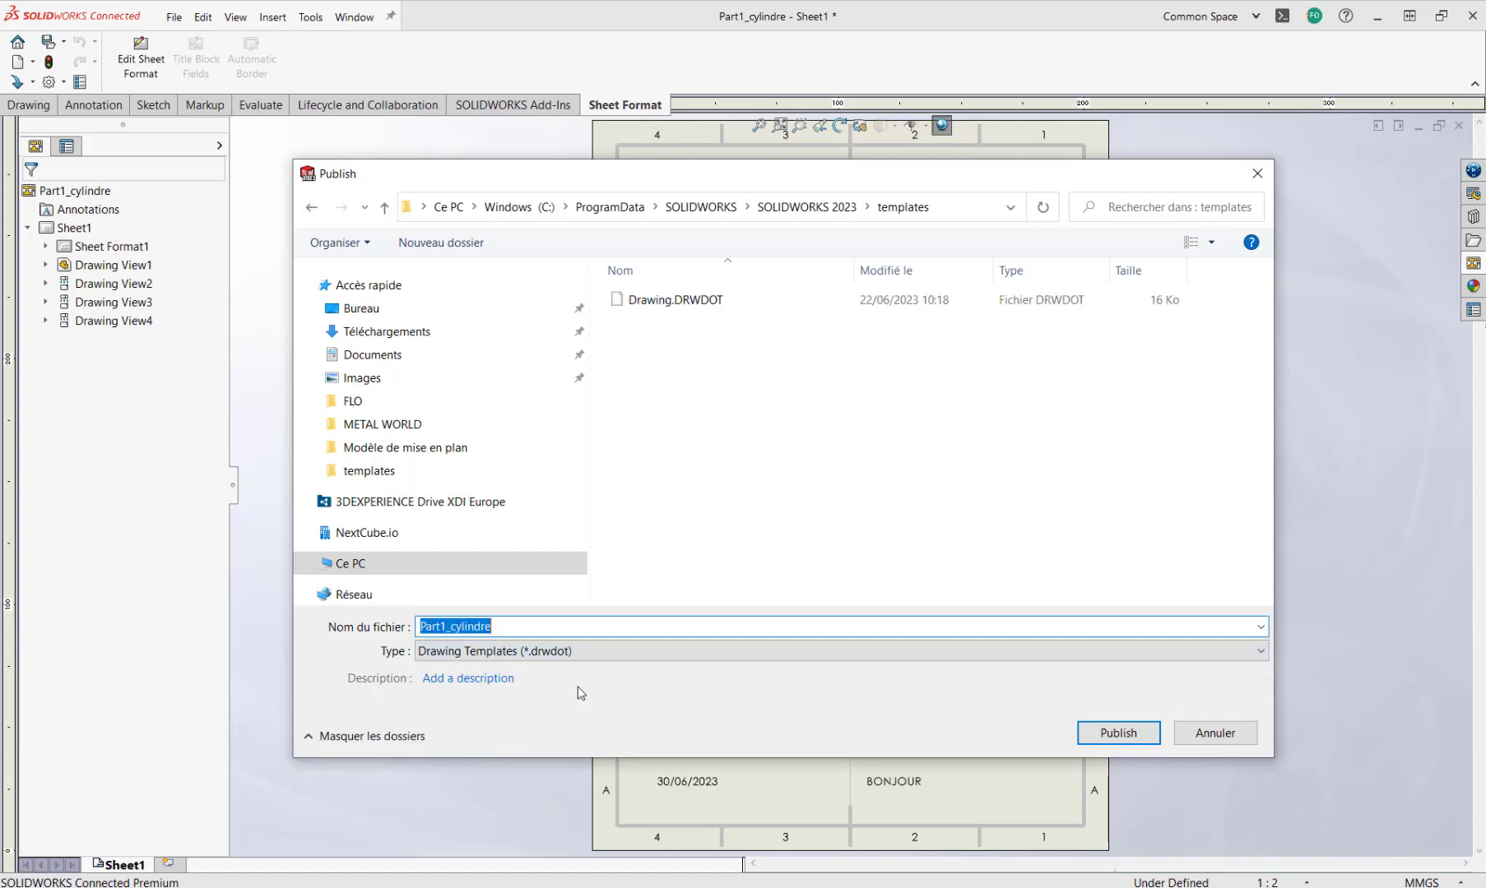
text(PERSO)
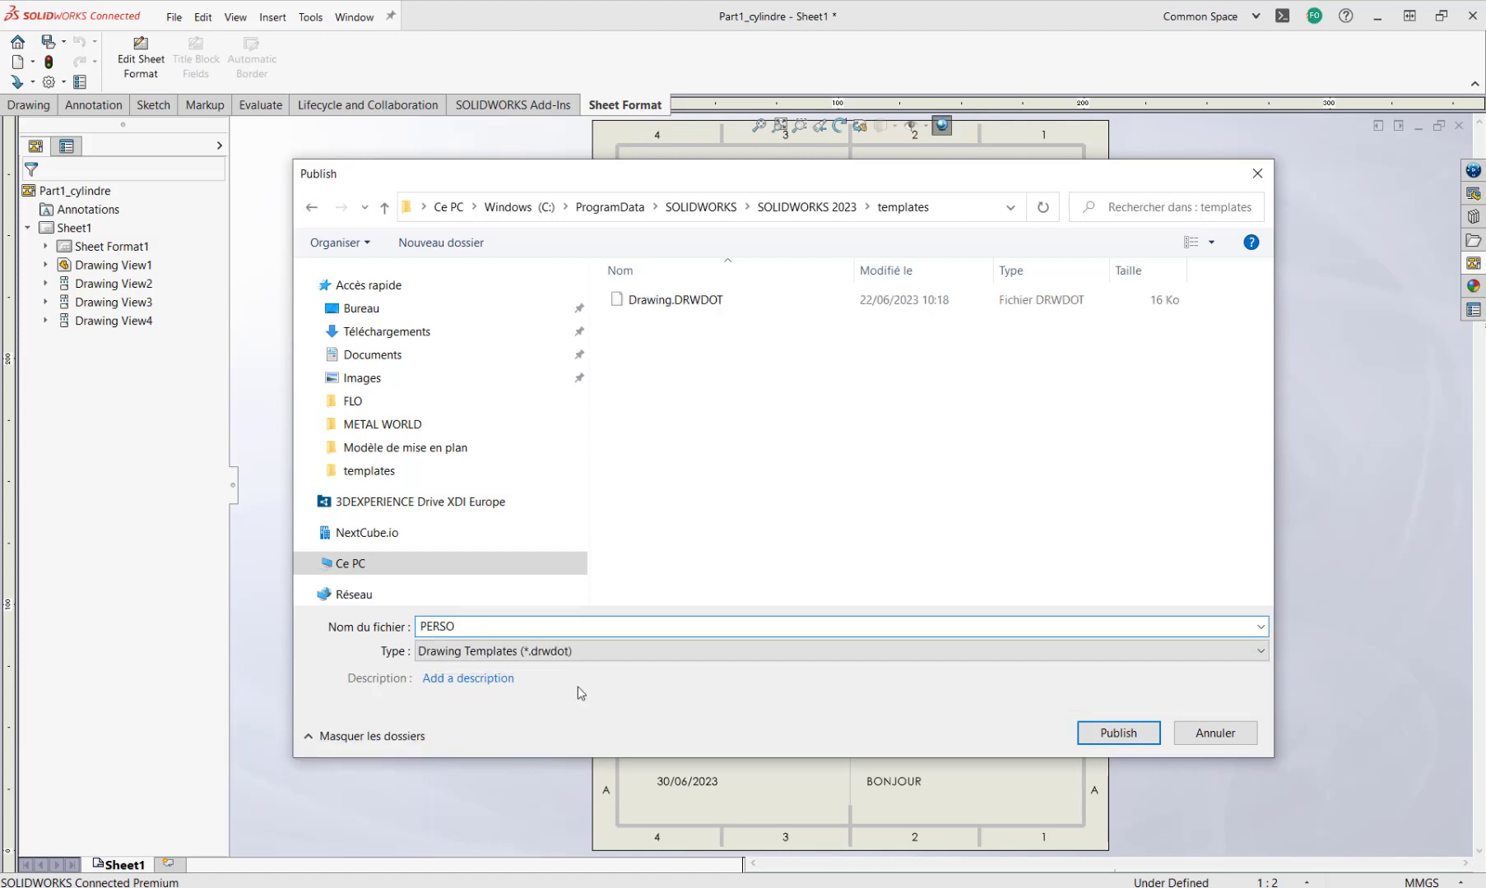
key(Return)
click(794, 474)
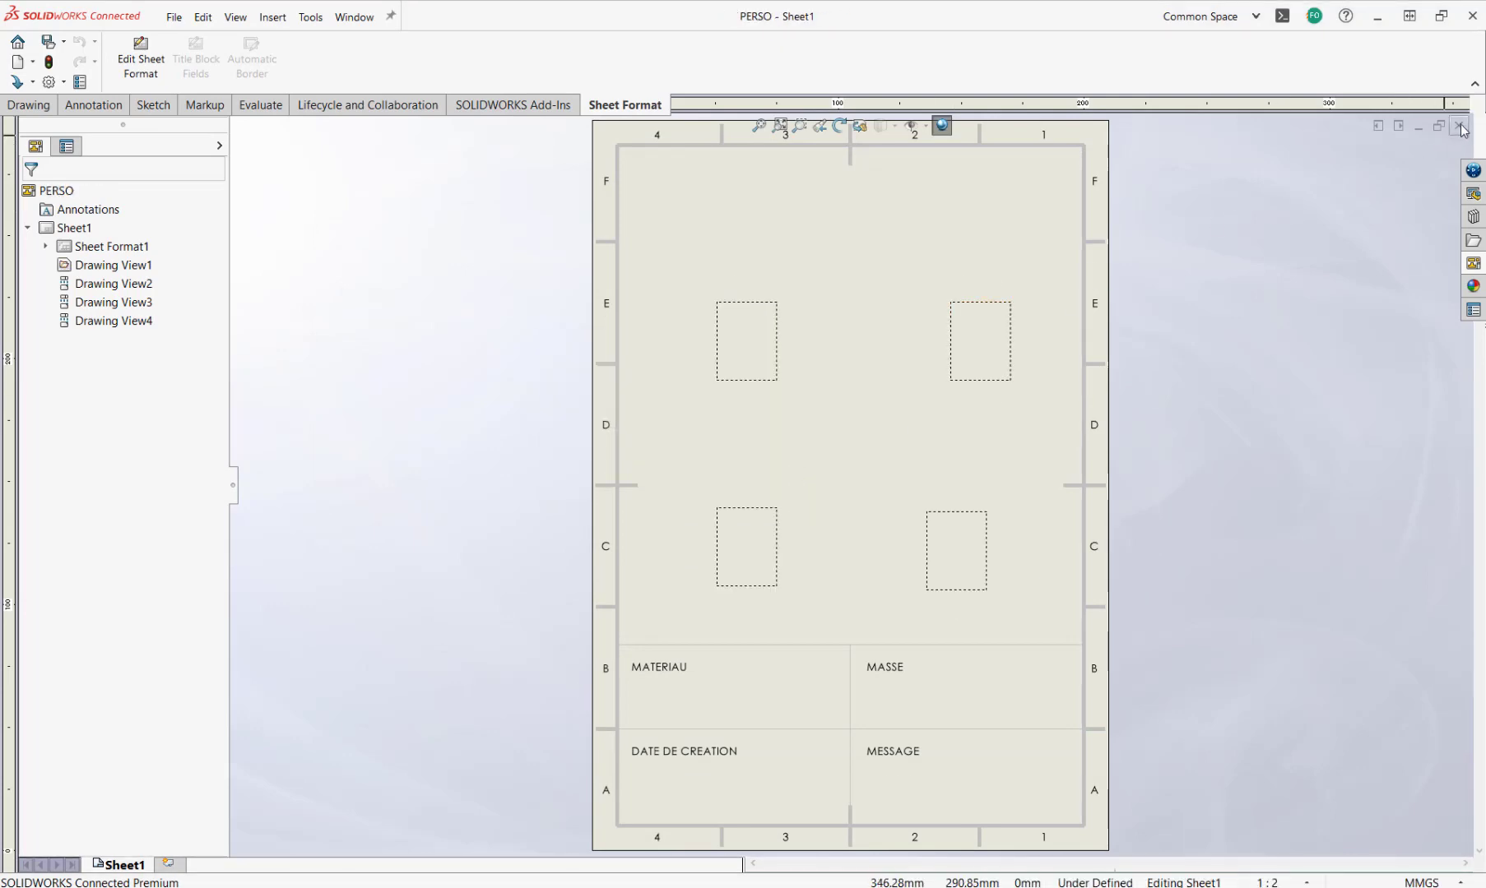
Close the drawing template and create a new part from the PERSO part template
click(1460, 127)
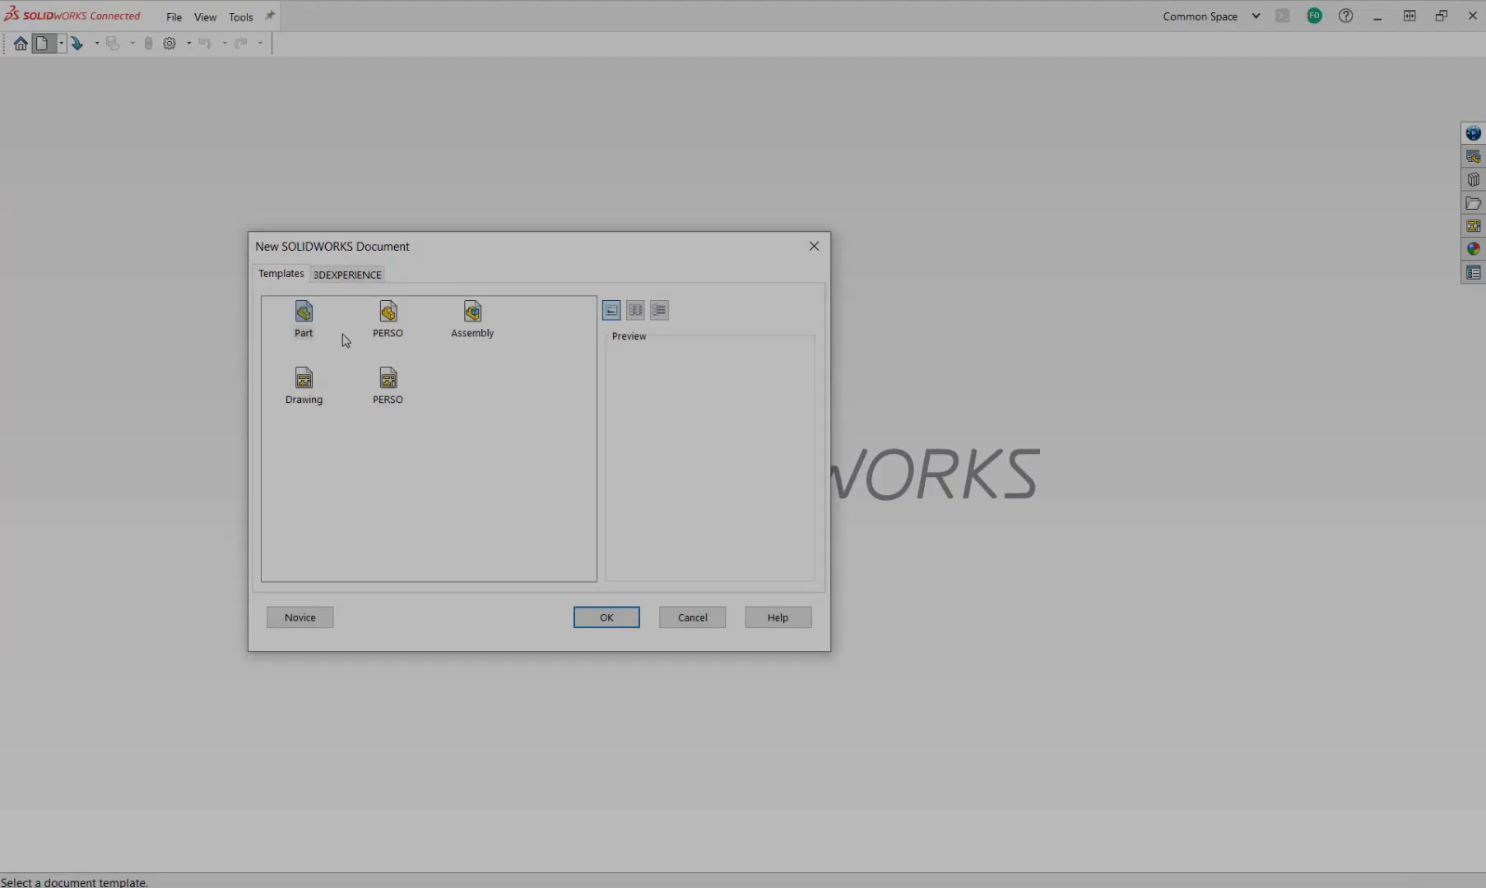
click(374, 332)
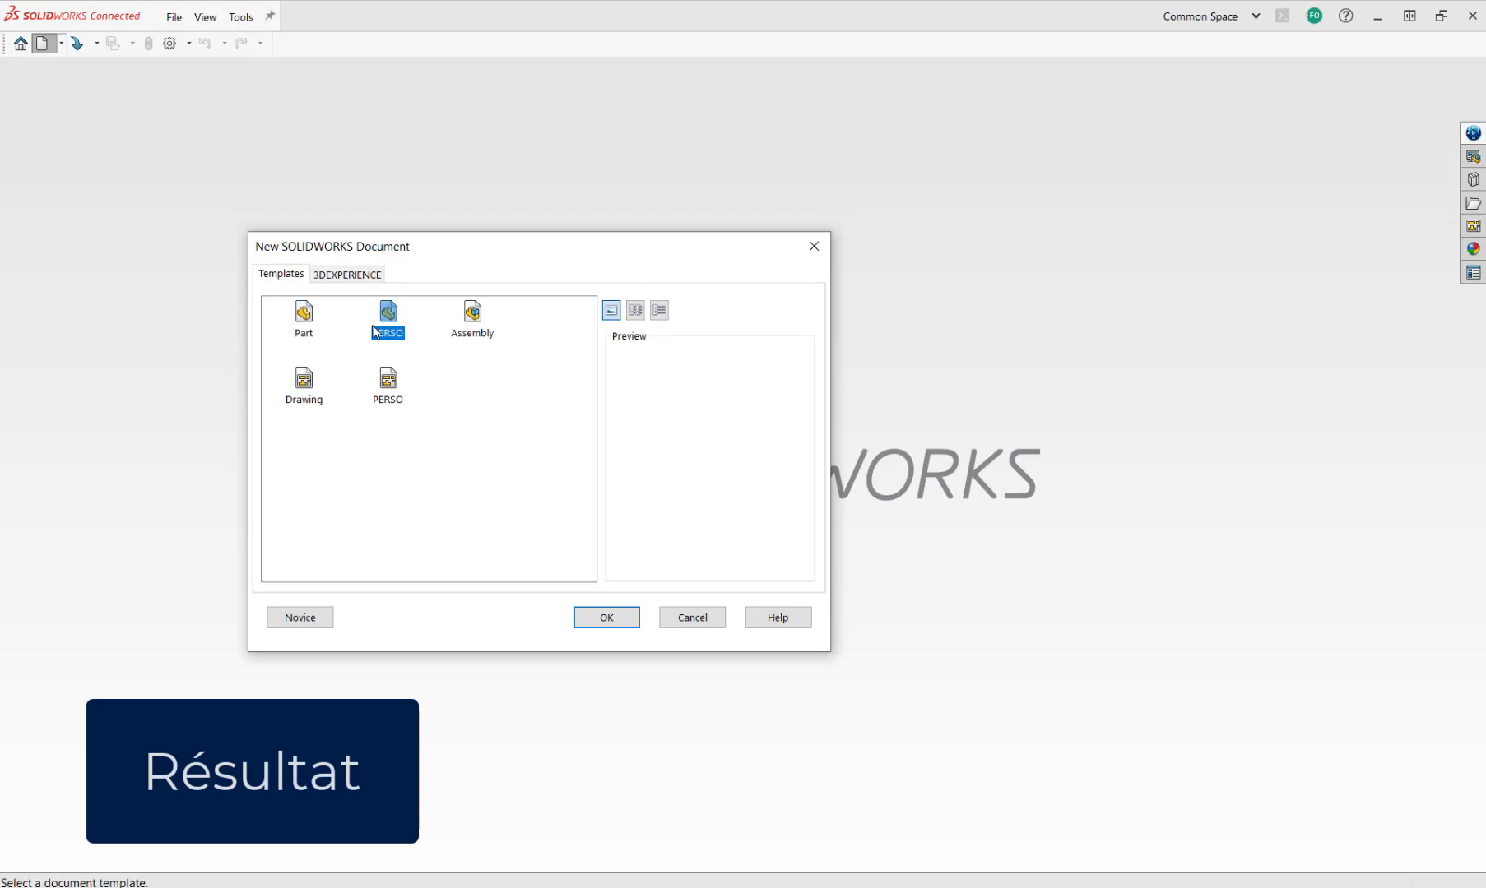
click(613, 617)
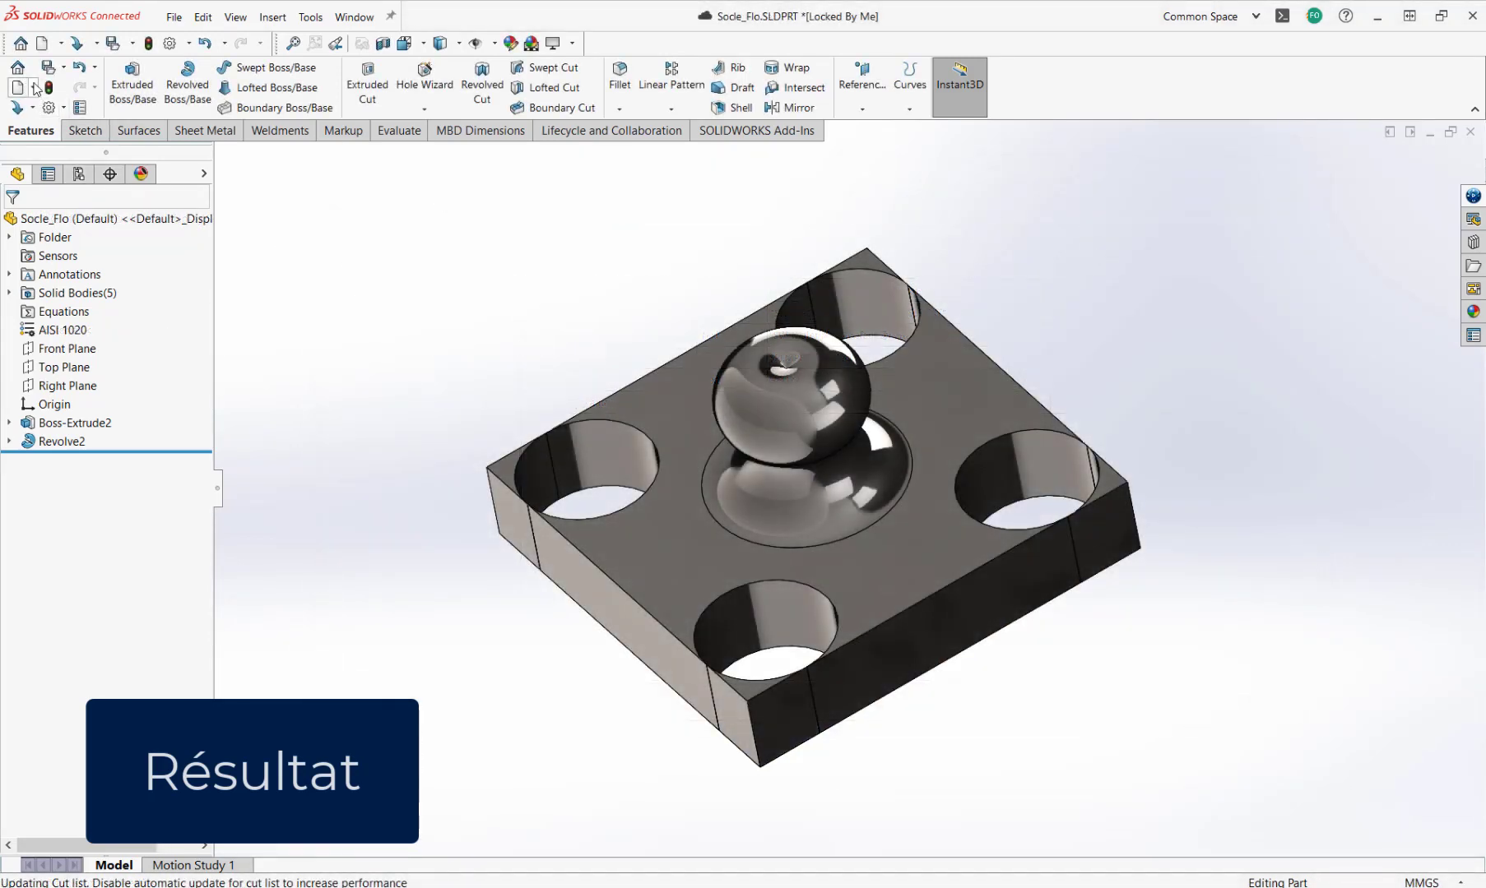
Make a drawing from the open part using the PERSO drawing template
click(32, 87)
click(66, 126)
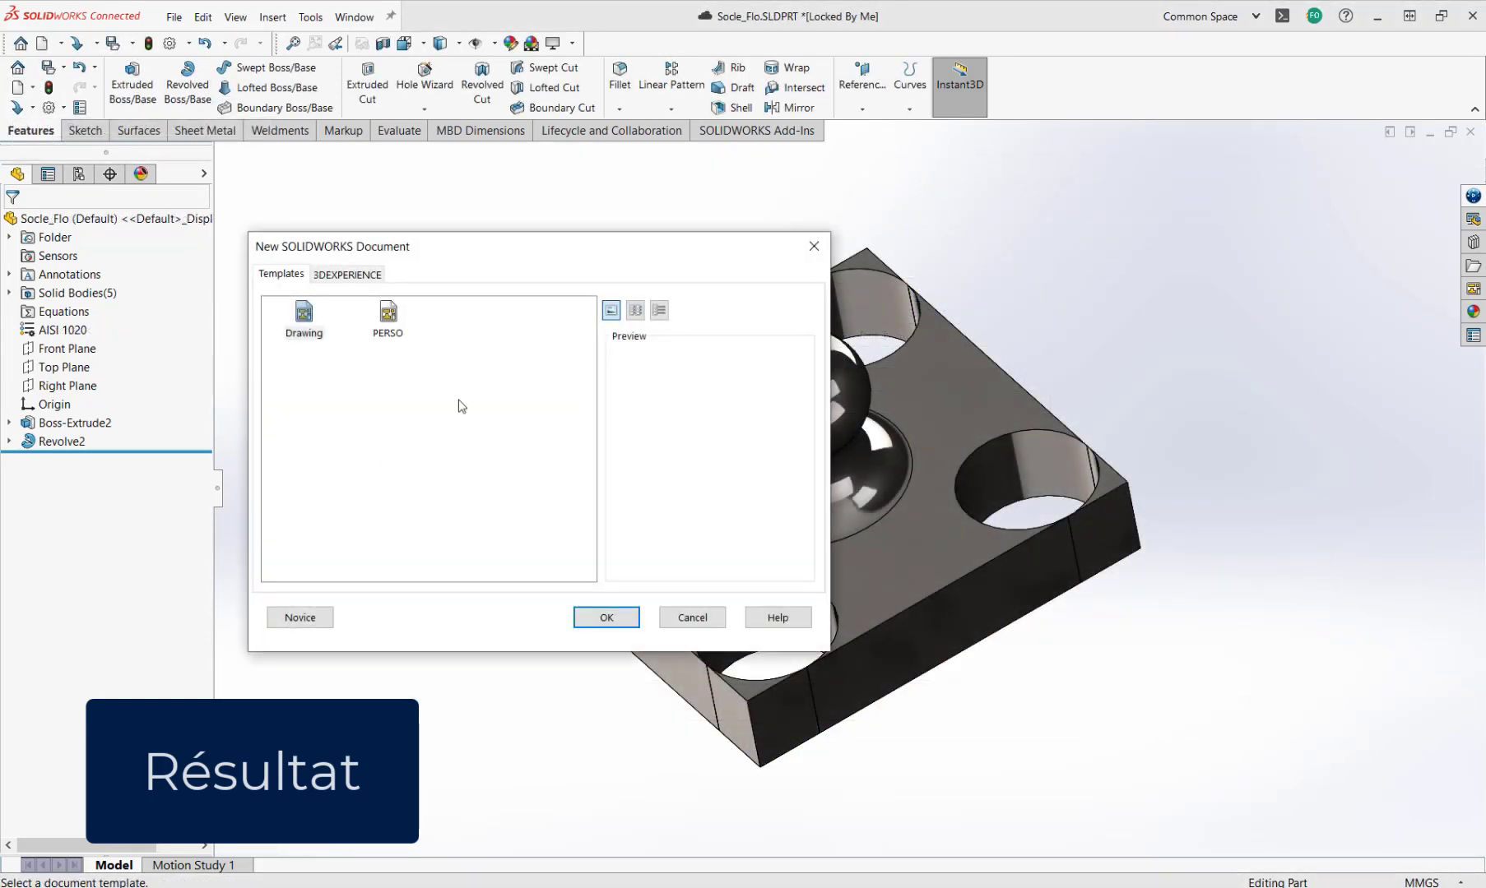
click(389, 315)
click(582, 613)
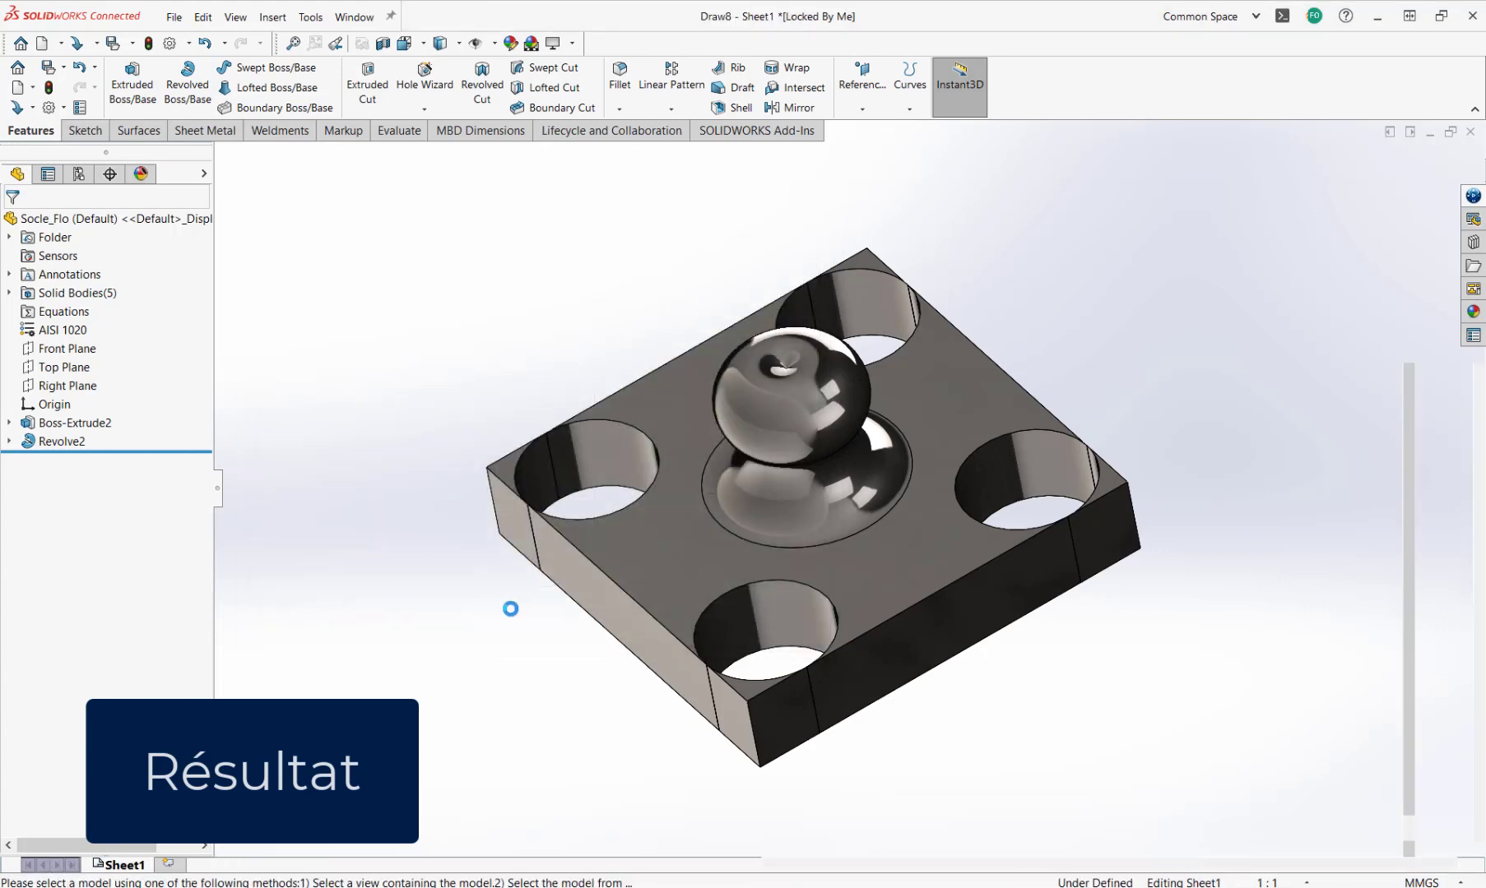